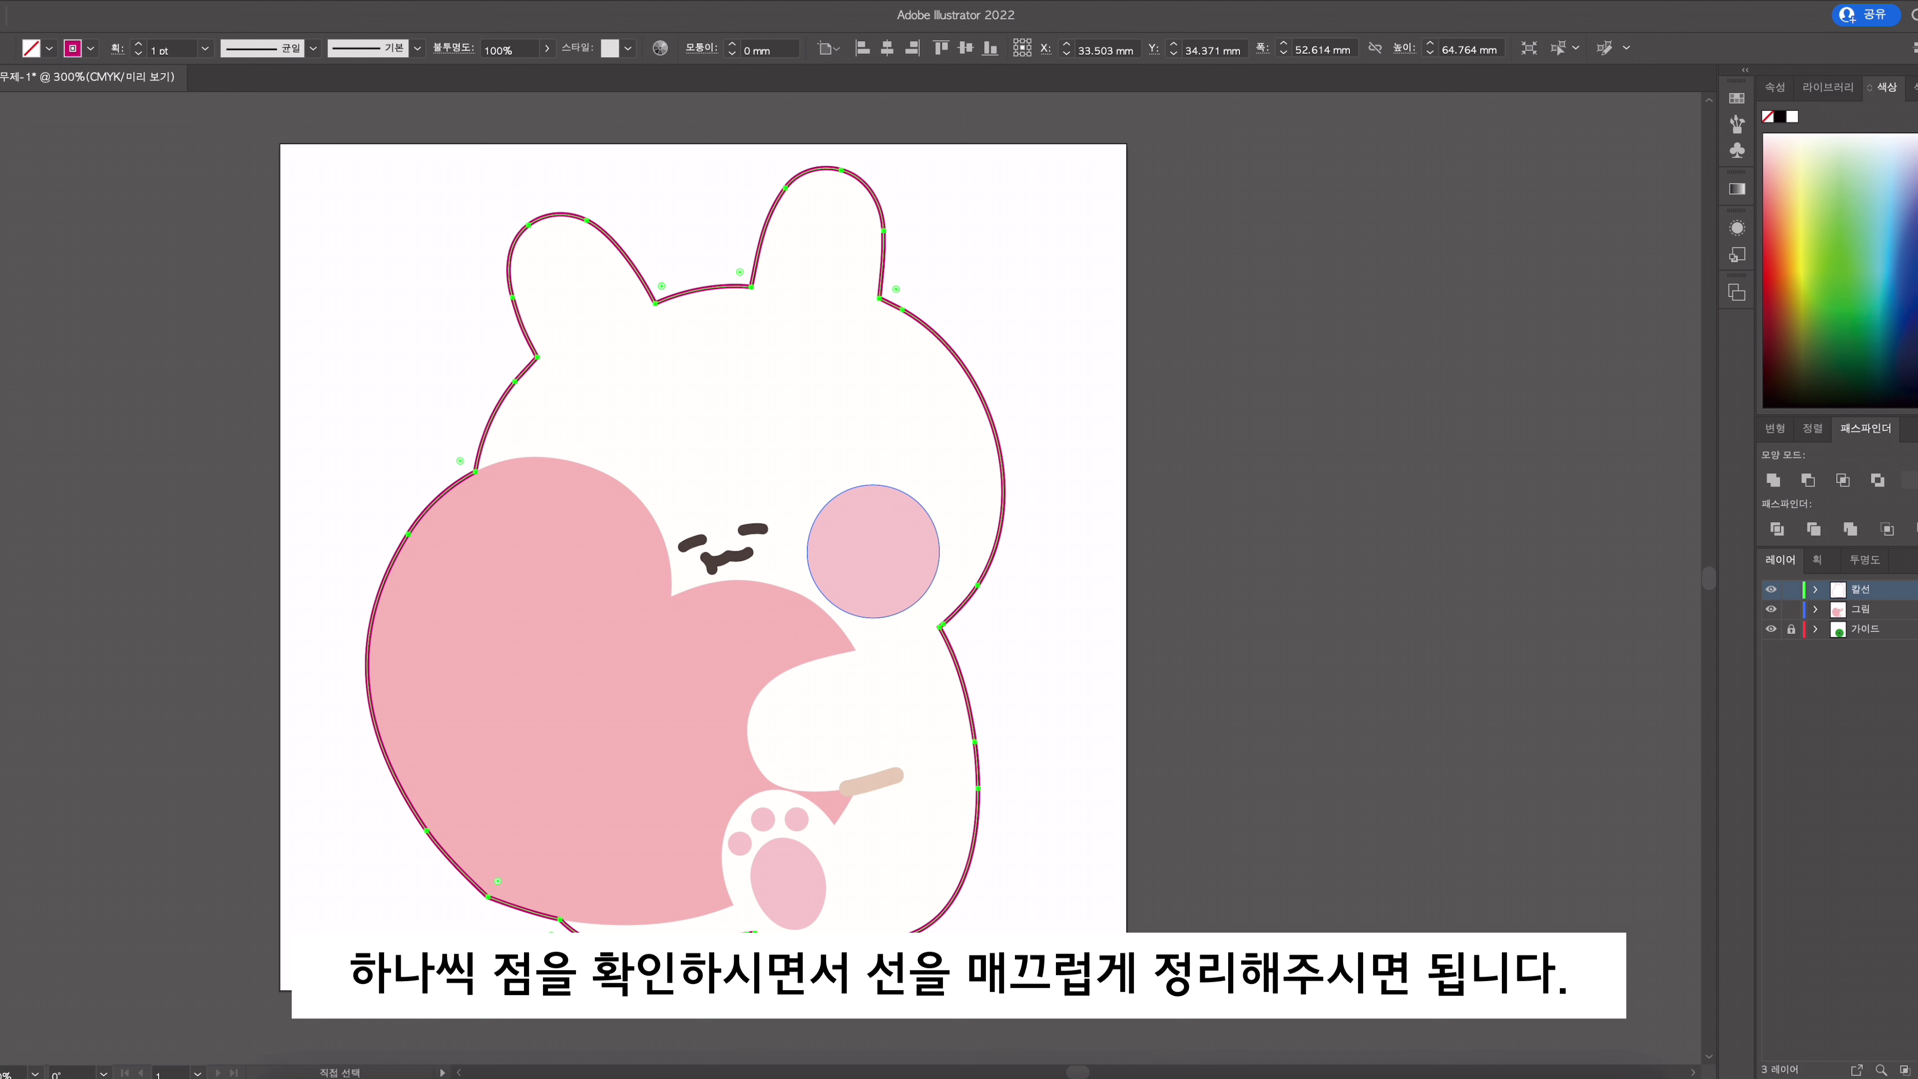
Step: Lock the 그림 layer and select the whole cut line on the 칼선 layer
left_click_drag(835, 584, 986, 579)
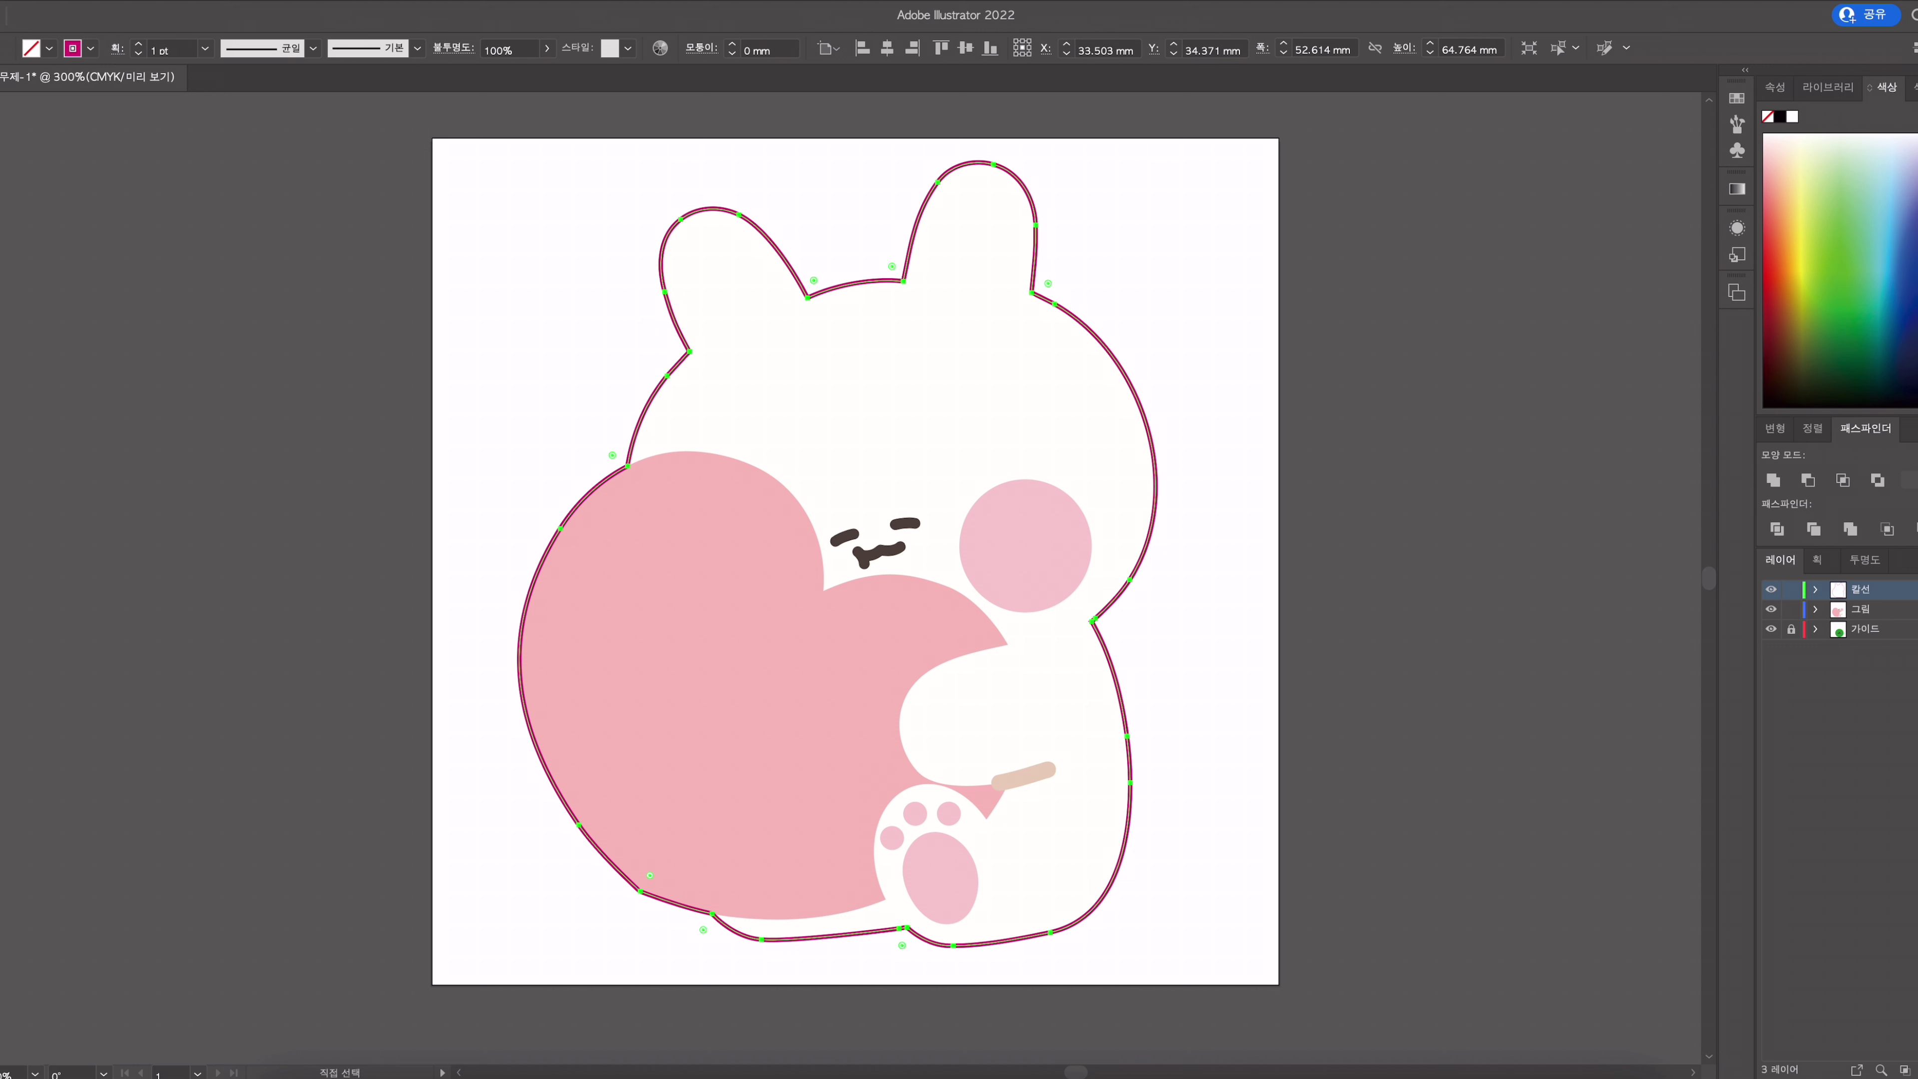
key("super+shift+a")
left_click(944, 445)
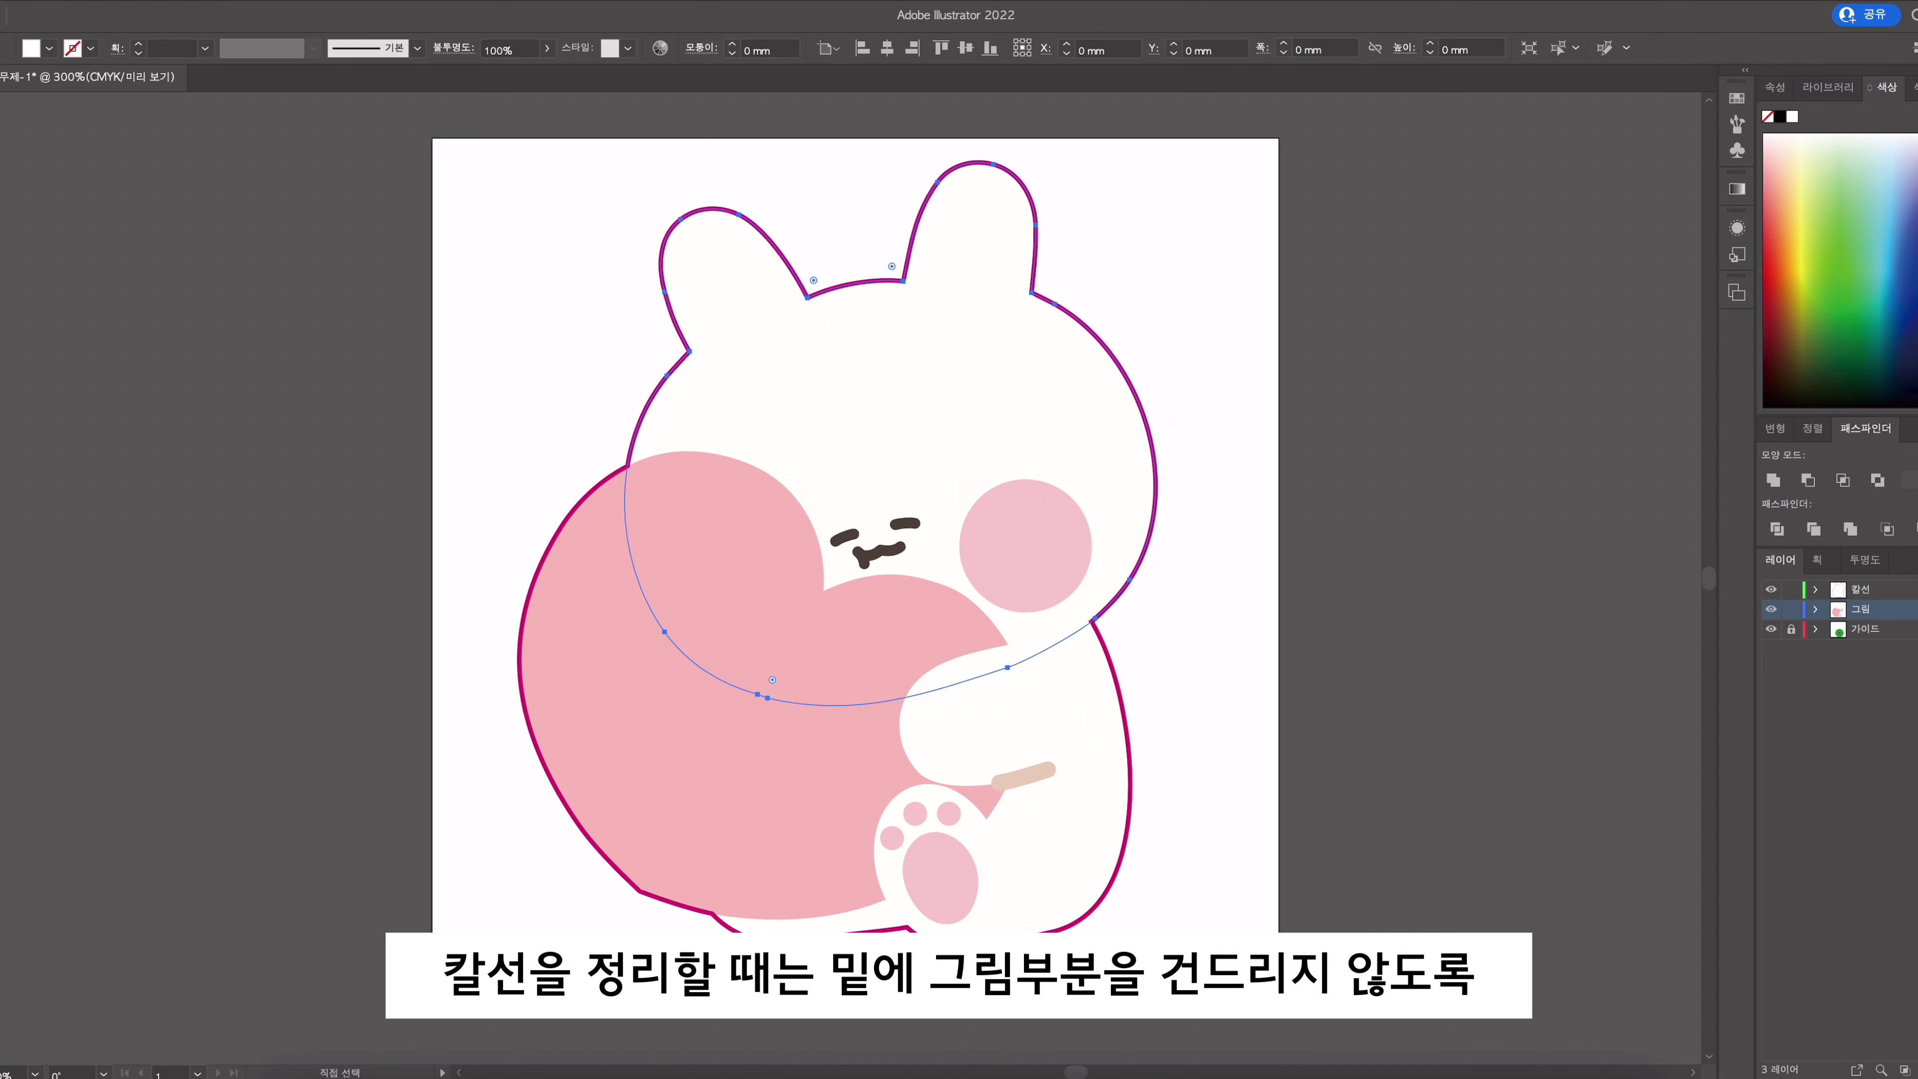
key("super+shift+a")
left_click(944, 445)
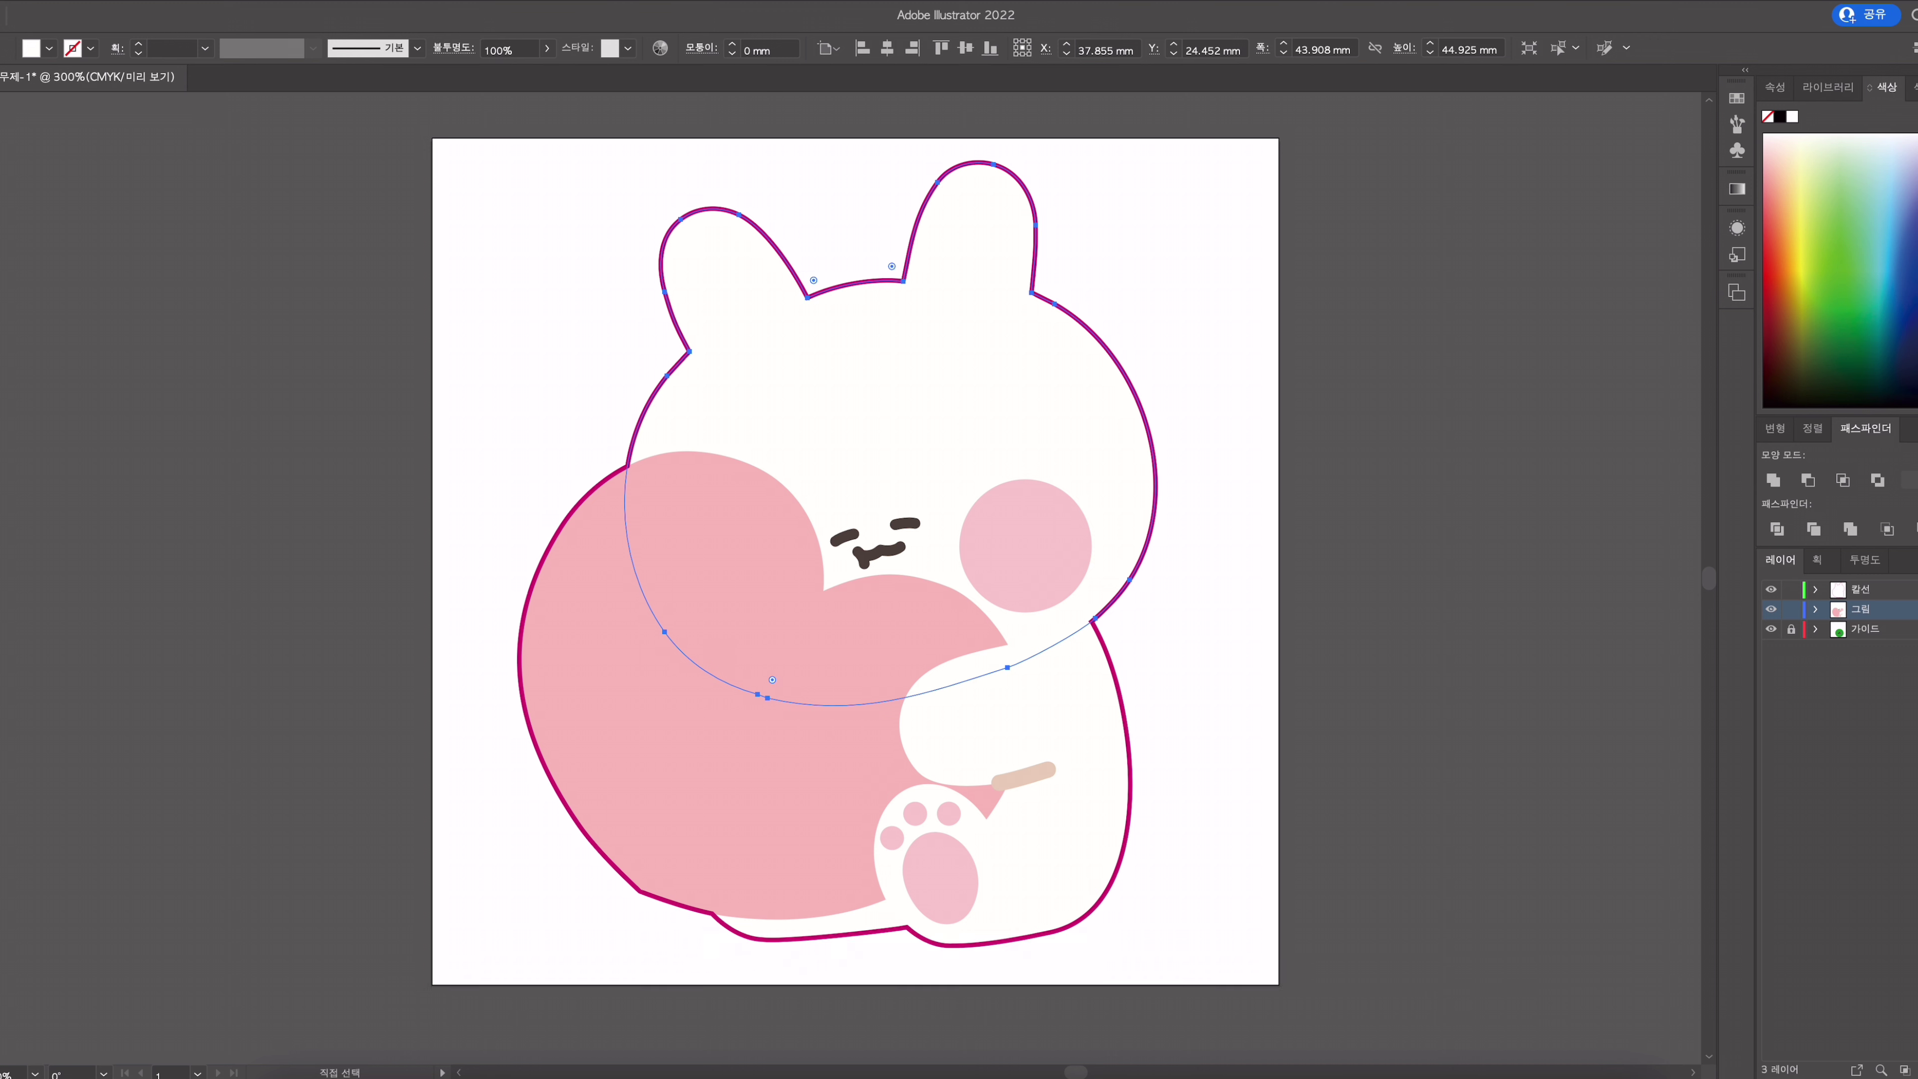
left_click(1791, 609)
left_click(1872, 590)
key("super+a")
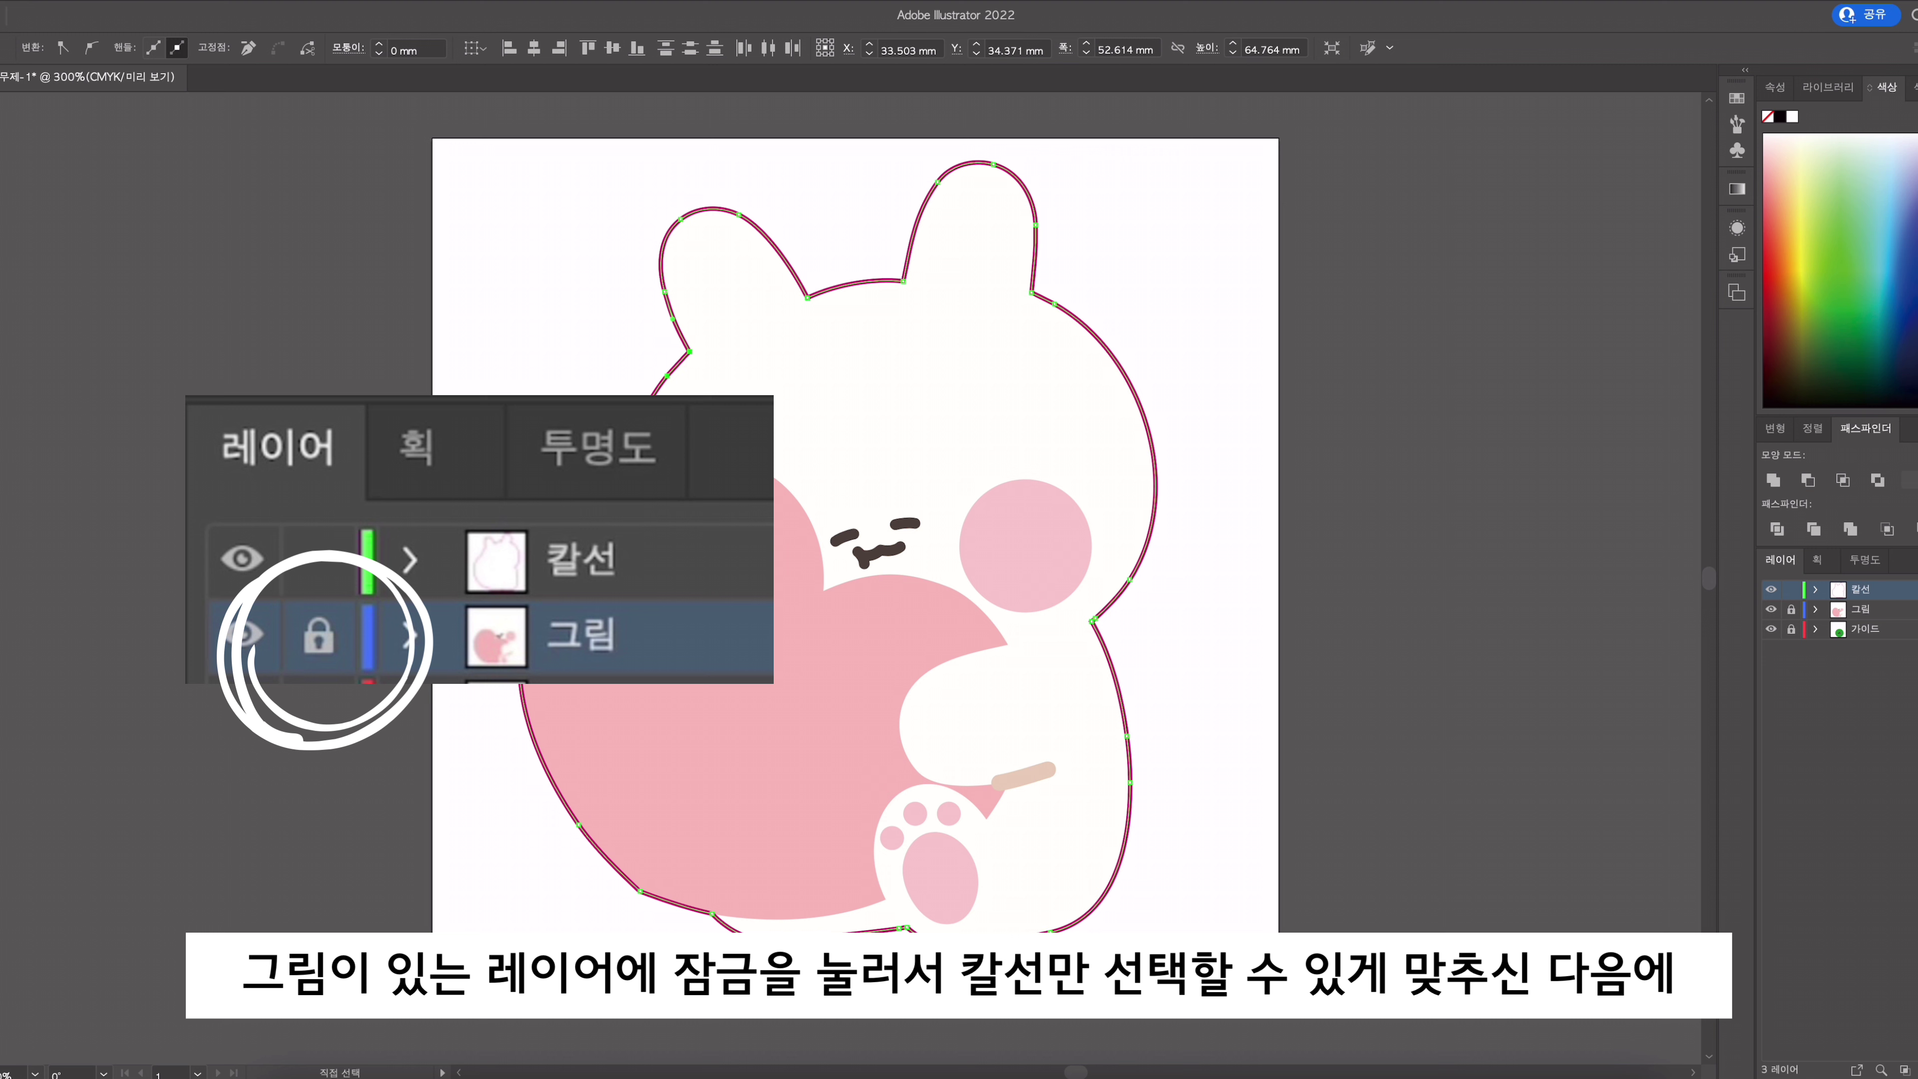
Step: Delete the surplus anchor point on the cut line just below the base of the rabbit's left ear
left_click(580, 825)
key("super+space")
left_click(785, 462, "super")
left_click(846, 529, "super")
left_click(845, 529, "super")
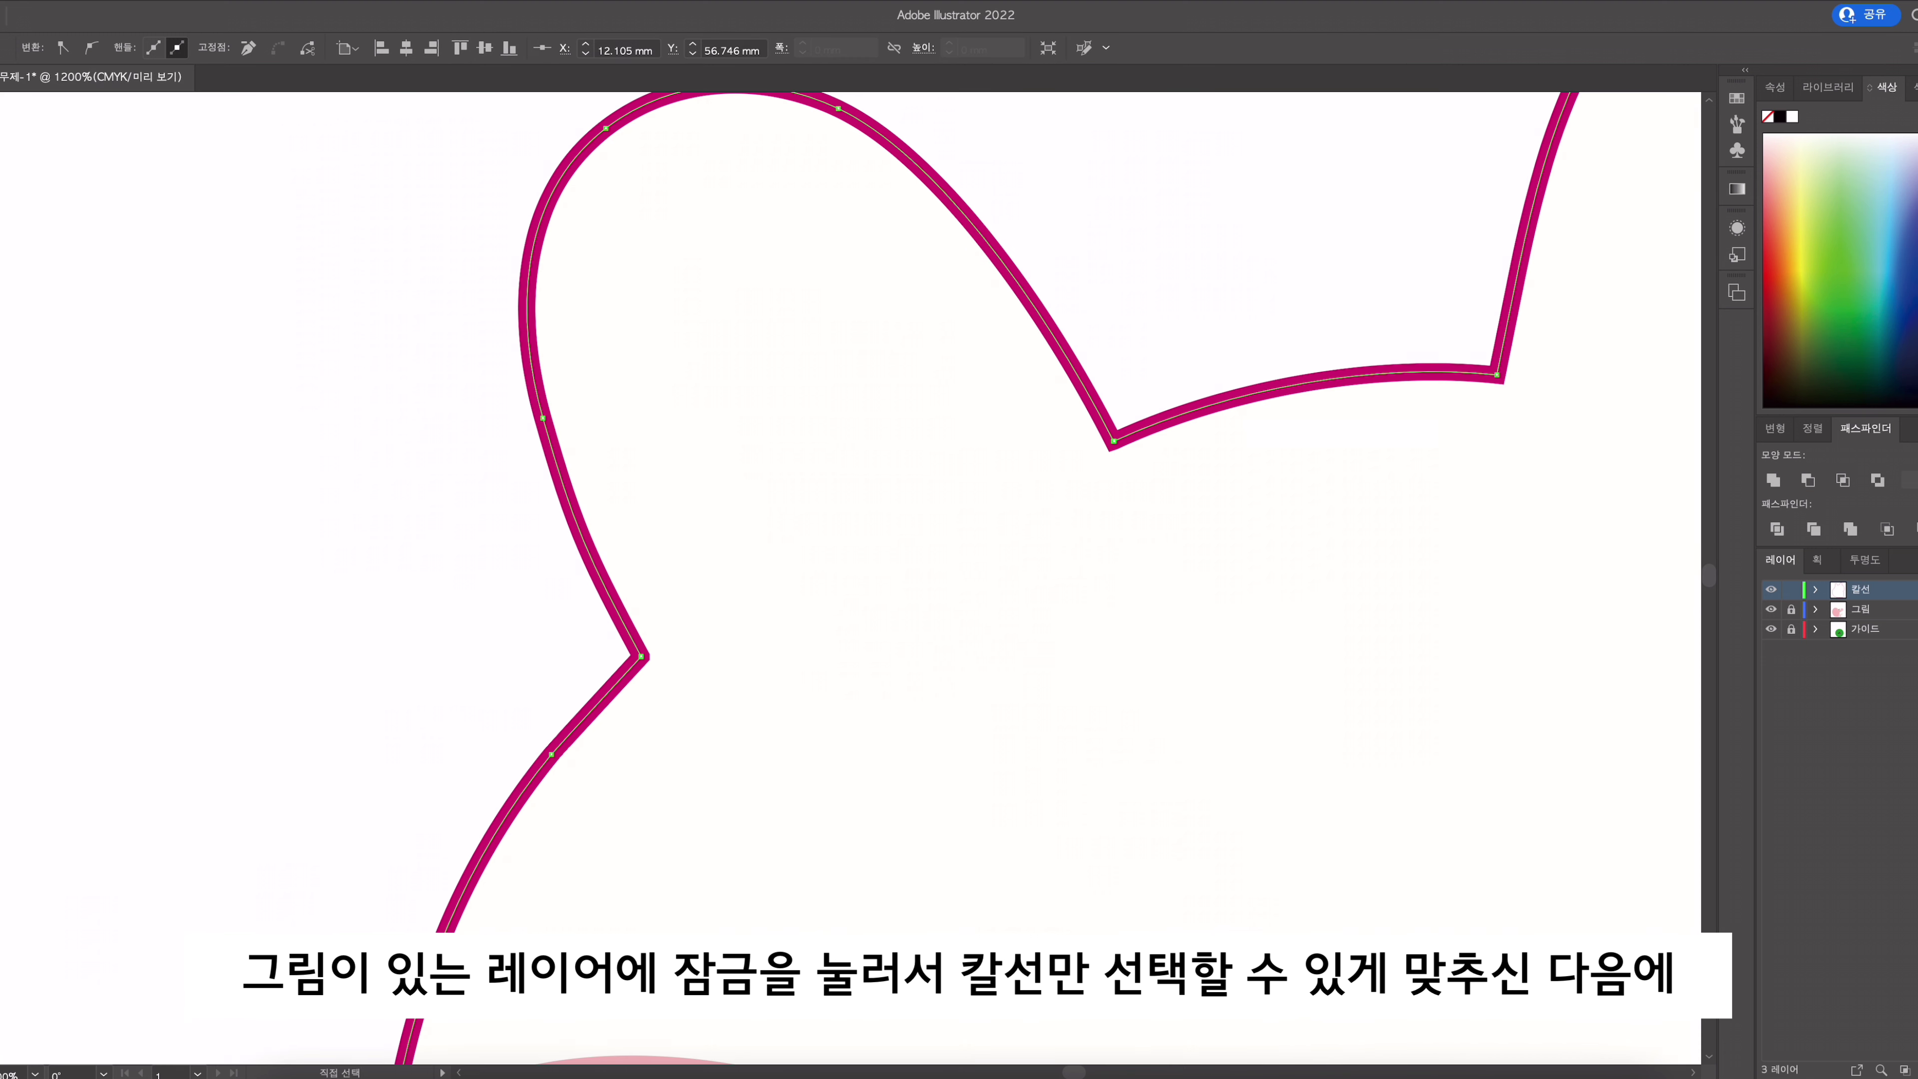
left_click_drag(845, 529, 1134, 357)
left_click(839, 581)
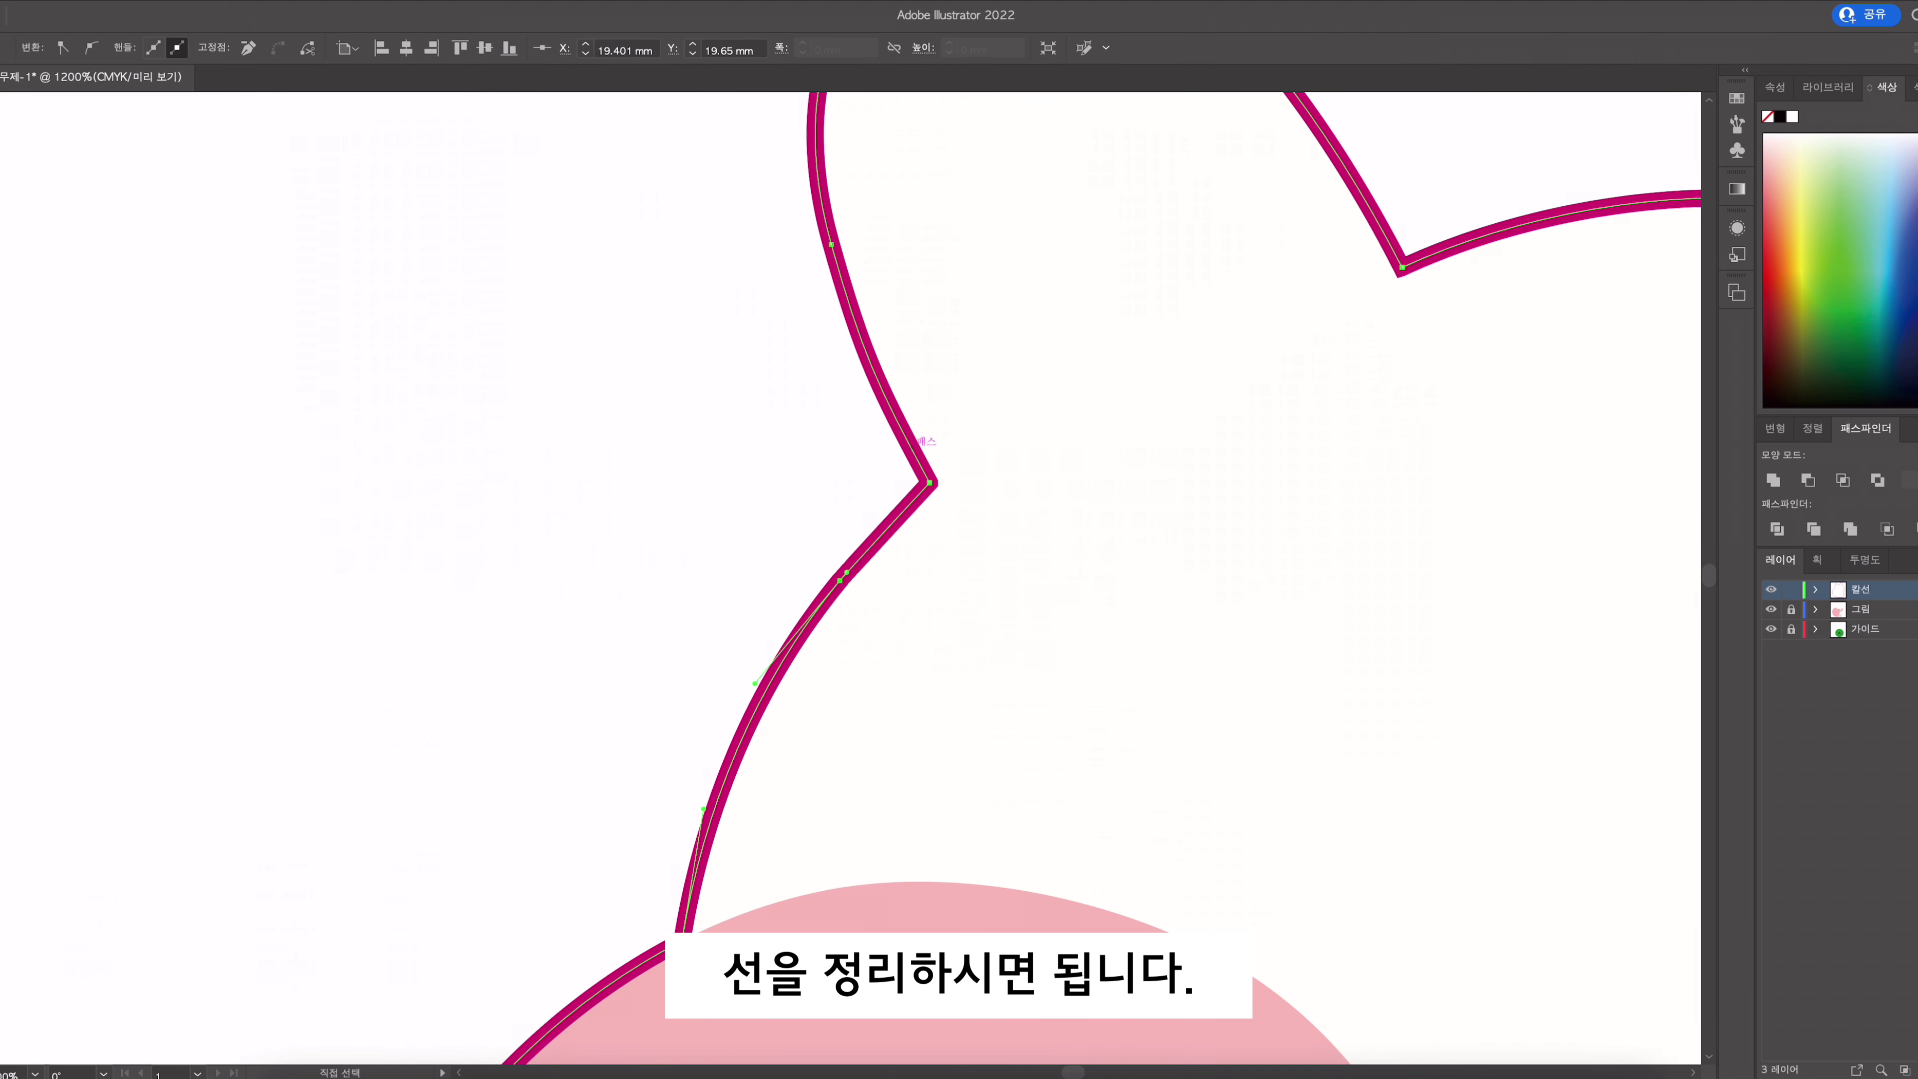
key("Delete")
Step: Move the cut line's open end beside the heart onto the corner between head and heart, and join both ends
left_click_drag(785, 665, 953, 476)
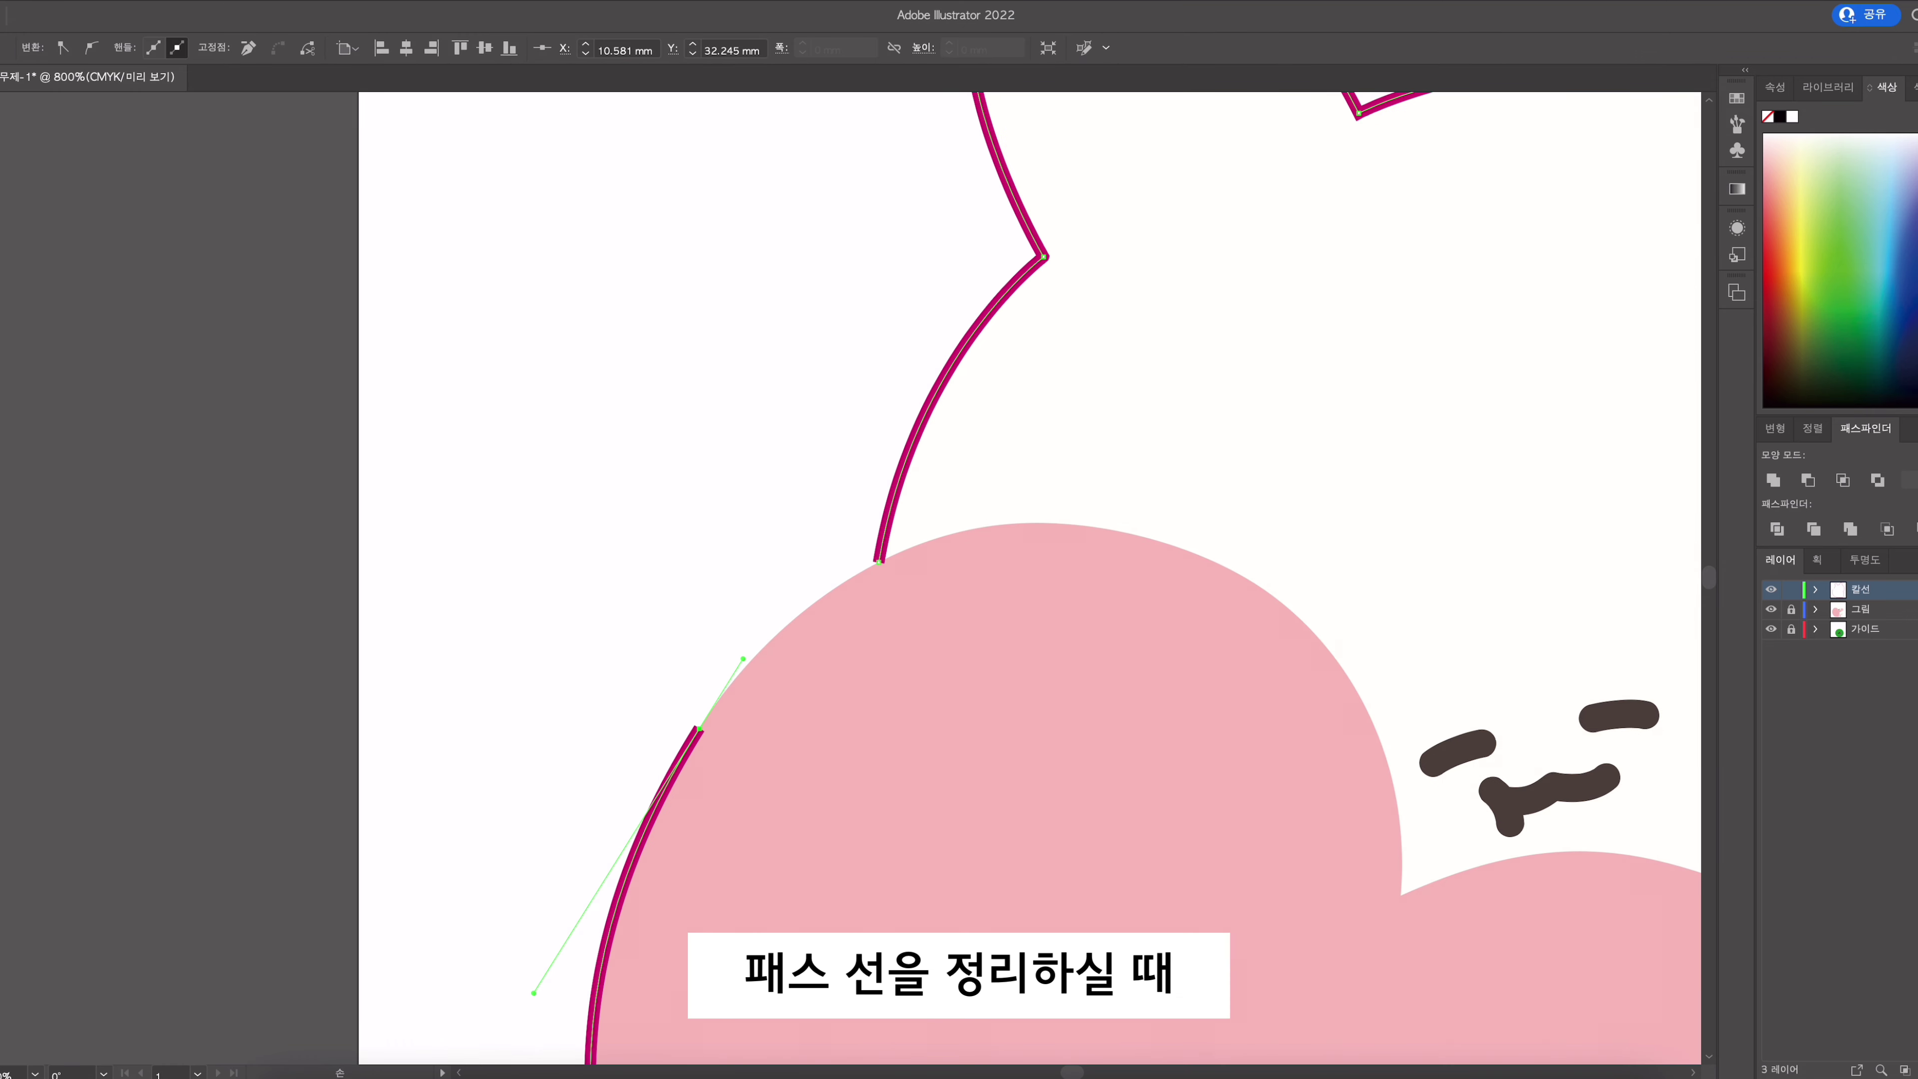
left_click_drag(755, 679, 828, 673)
key("super+equal")
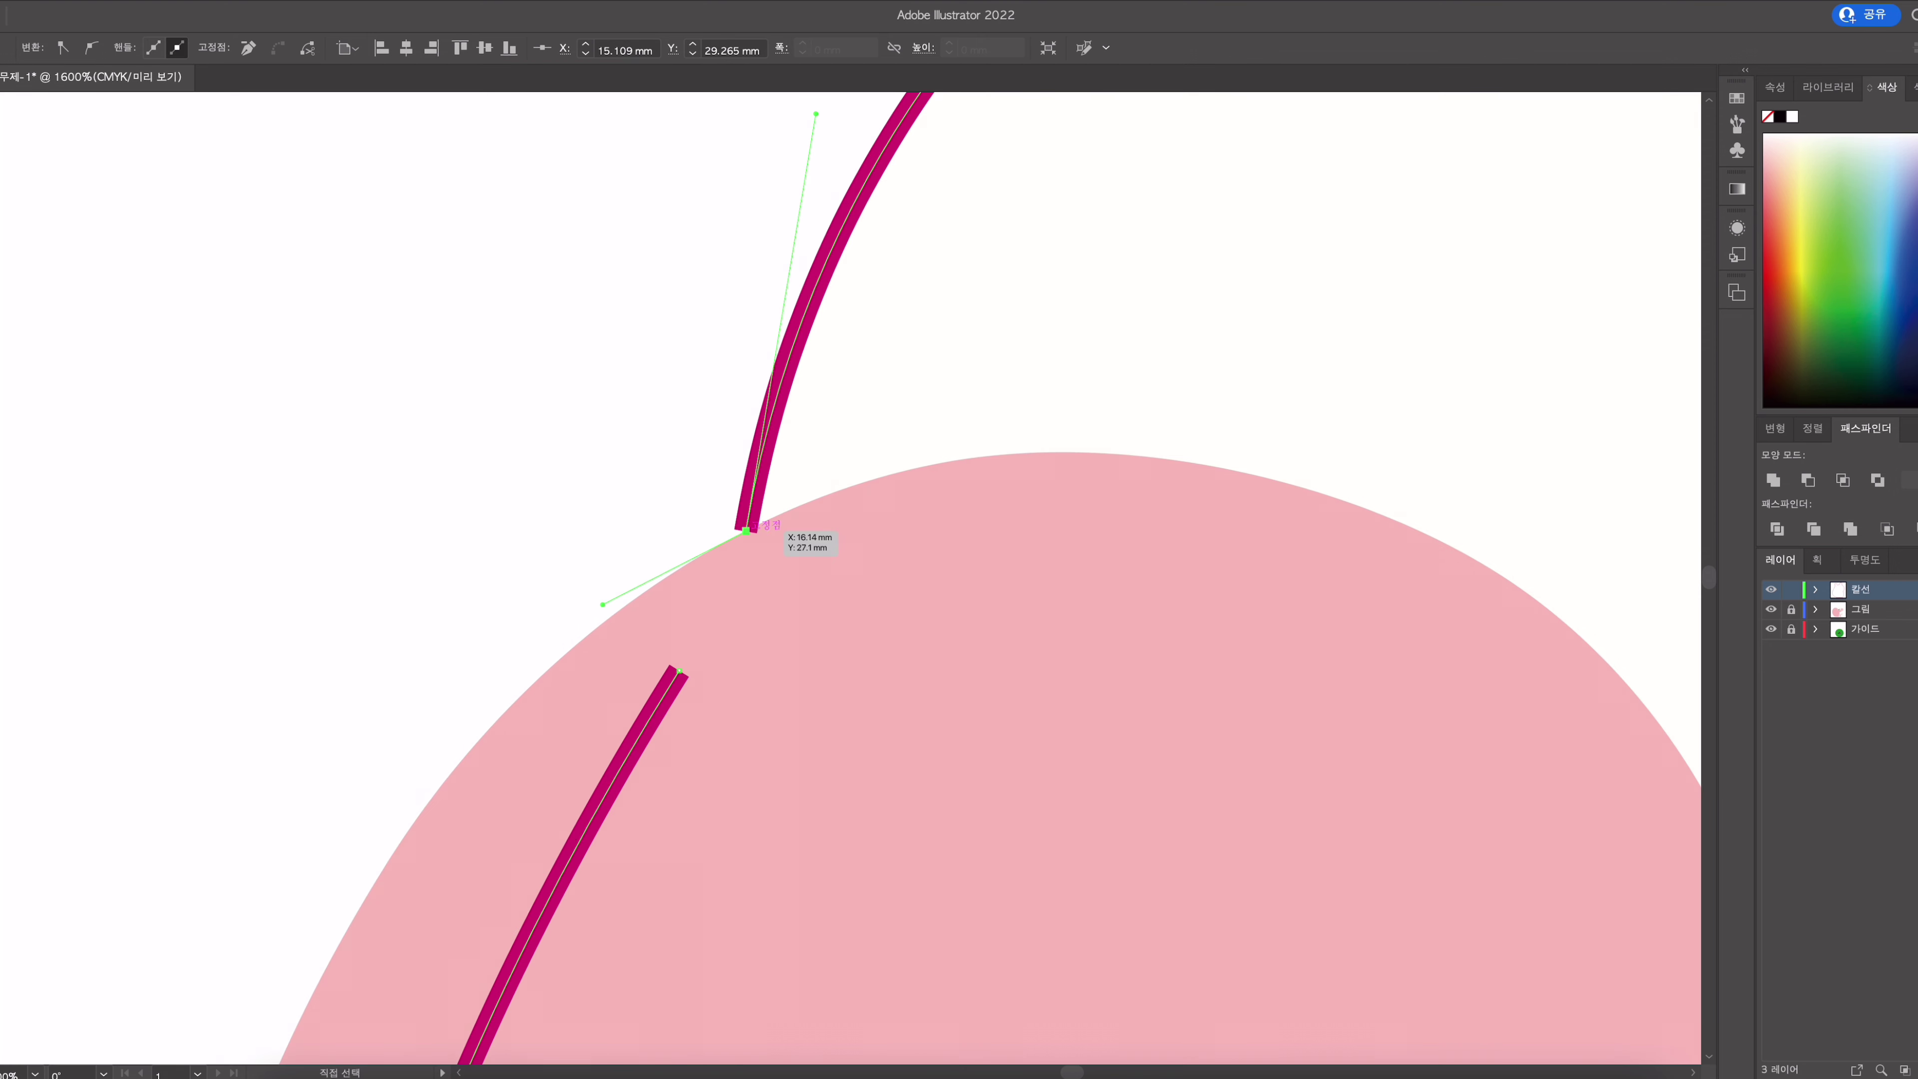
left_click_drag(680, 671, 747, 531)
left_click_drag(597, 414, 816, 606)
left_click(815, 604)
mouse_move(746, 531)
left_mouse_down()
mouse_move(746, 637)
mouse_move(746, 531)
left_mouse_up()
key("super+j")
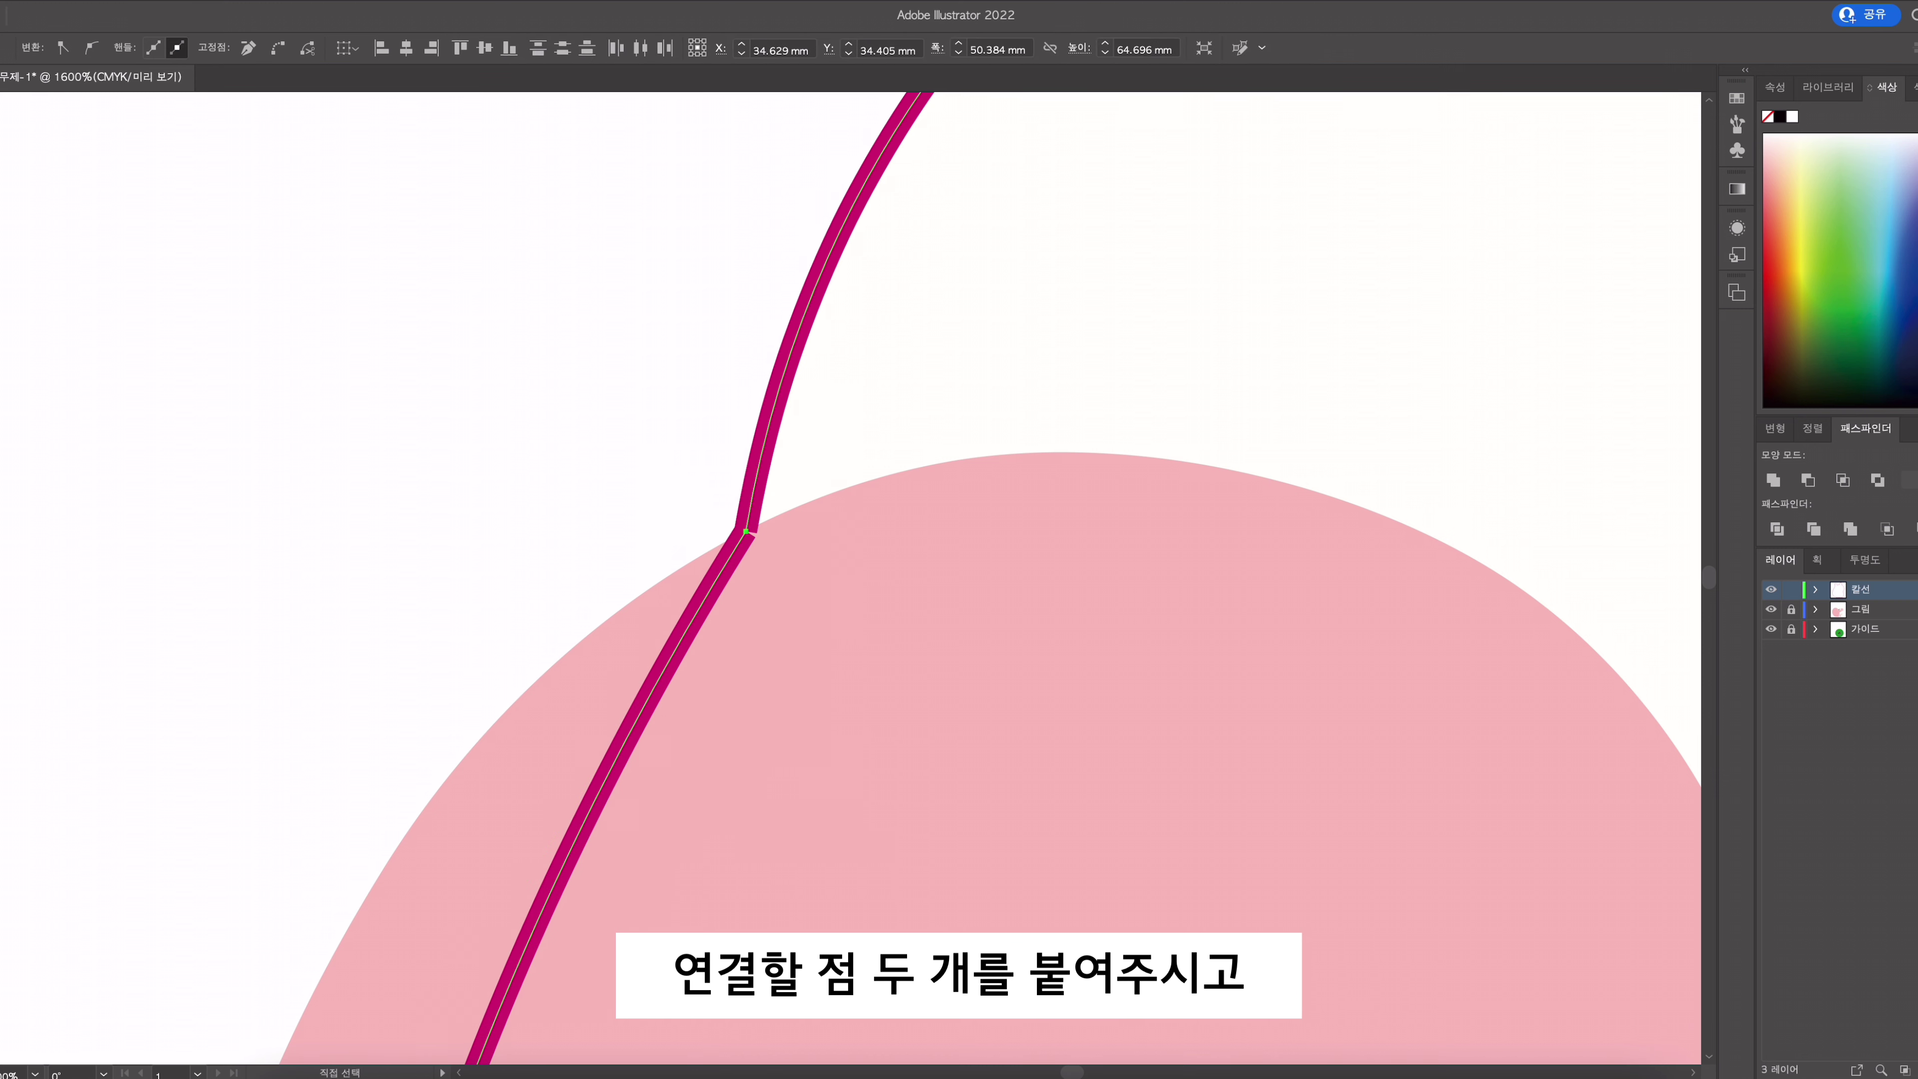
Step: Pull the joined corner's lower handle outward so the cut line bows along the heart's upper-left edge
scroll(815, 539, "down", 2)
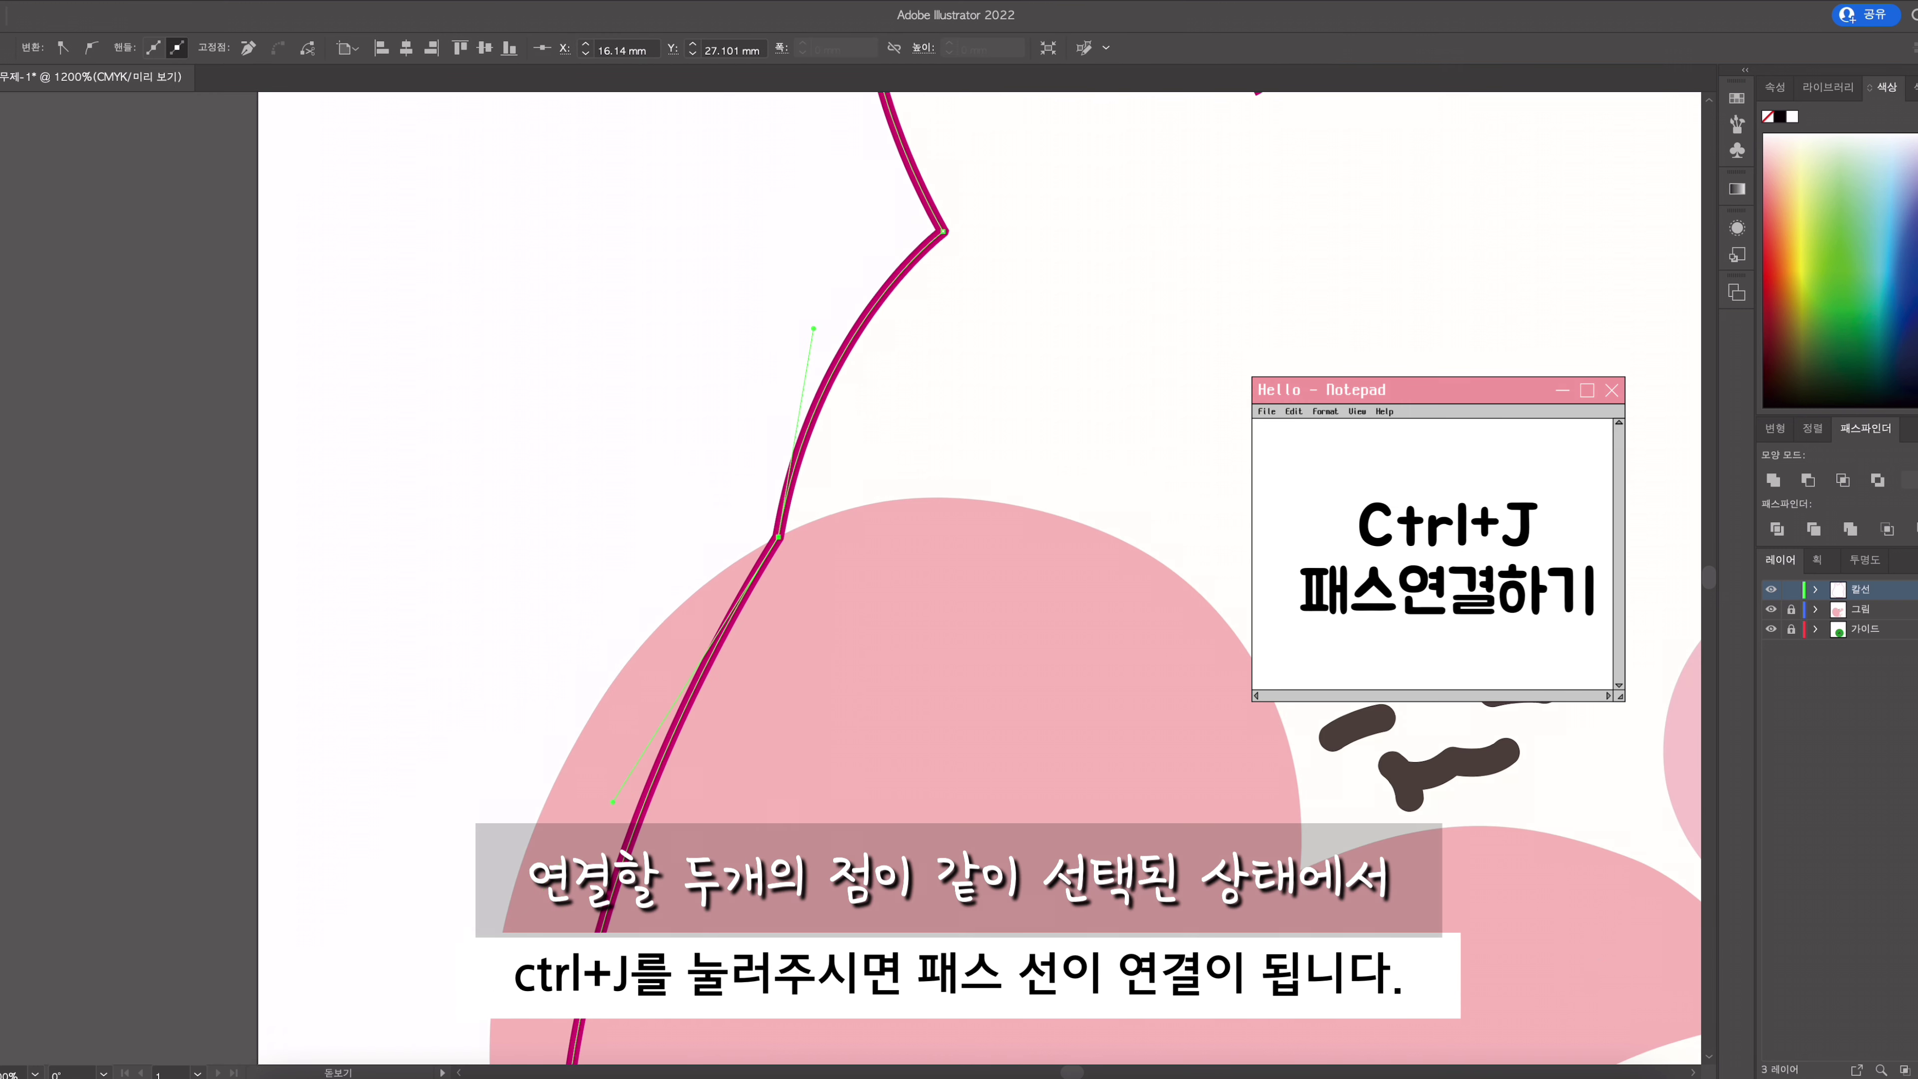
left_click_drag(804, 538, 888, 495)
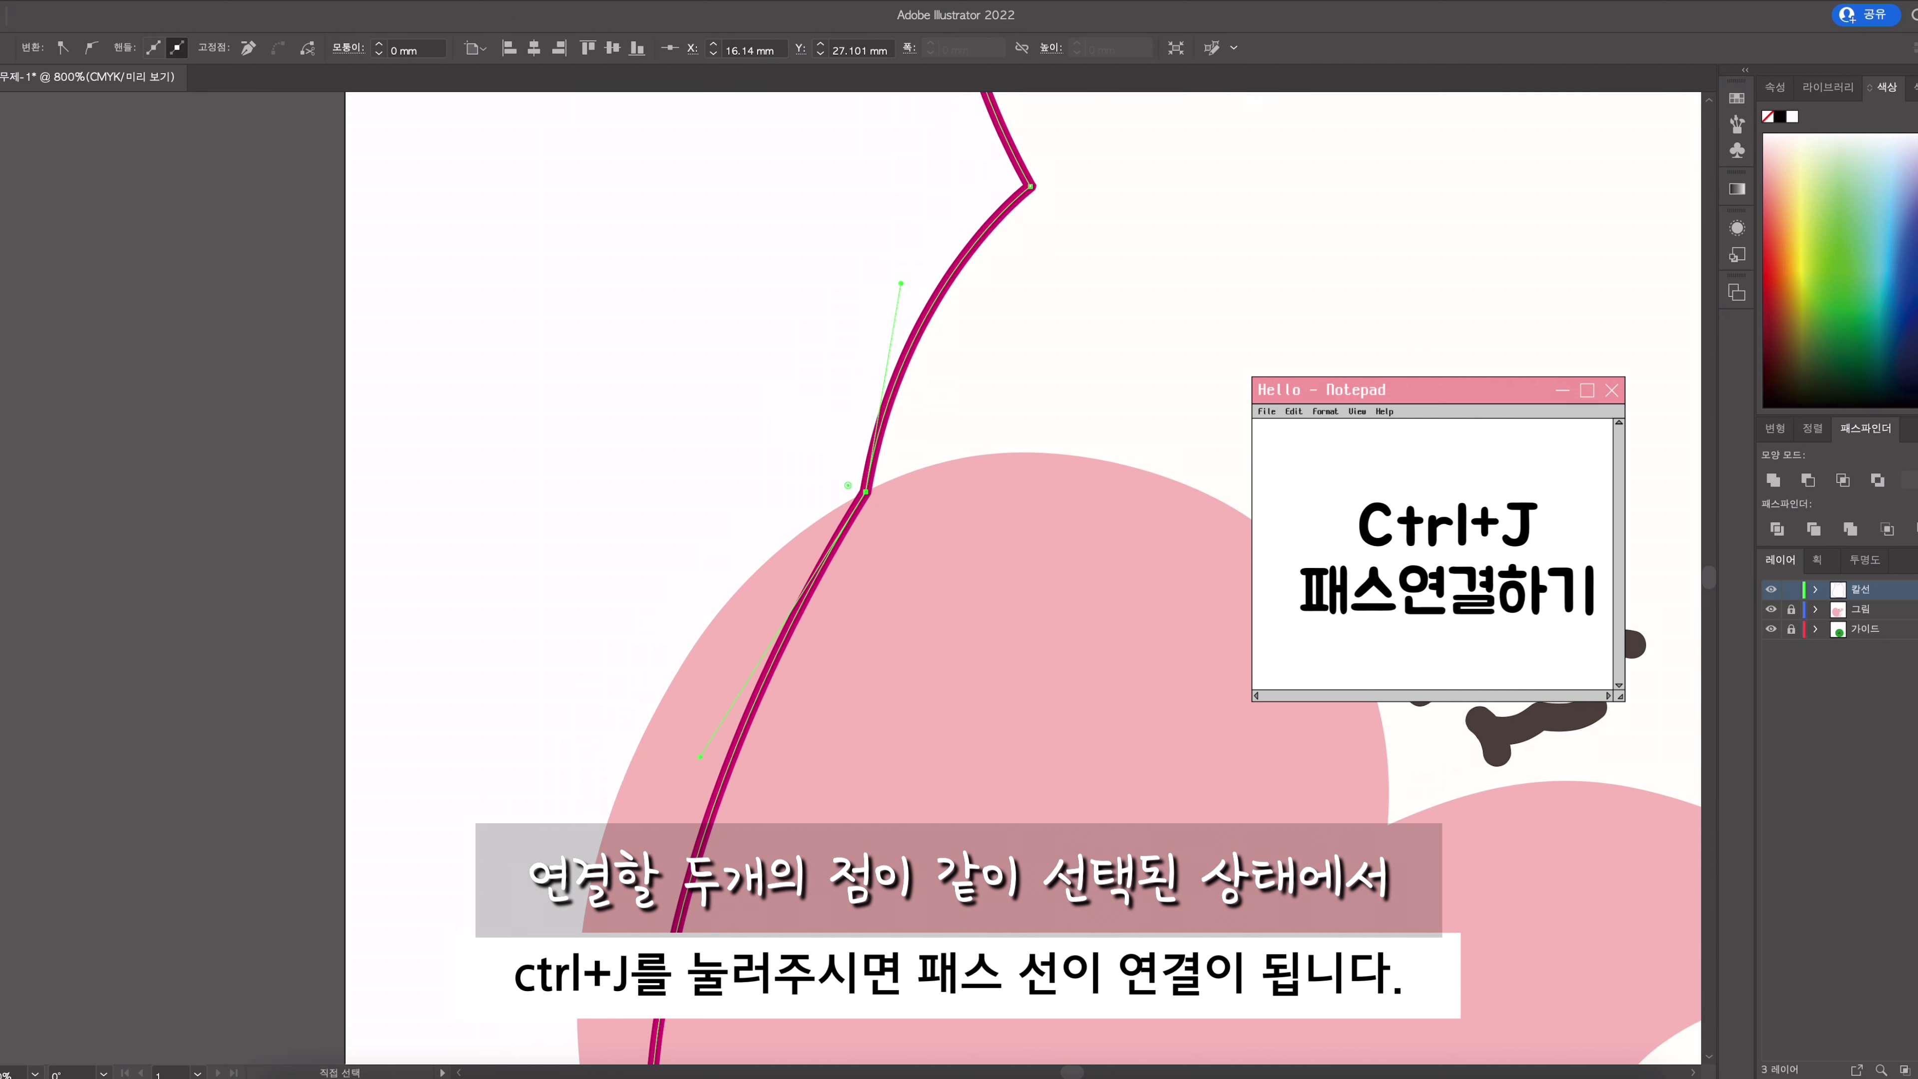
key("ctrl+minus")
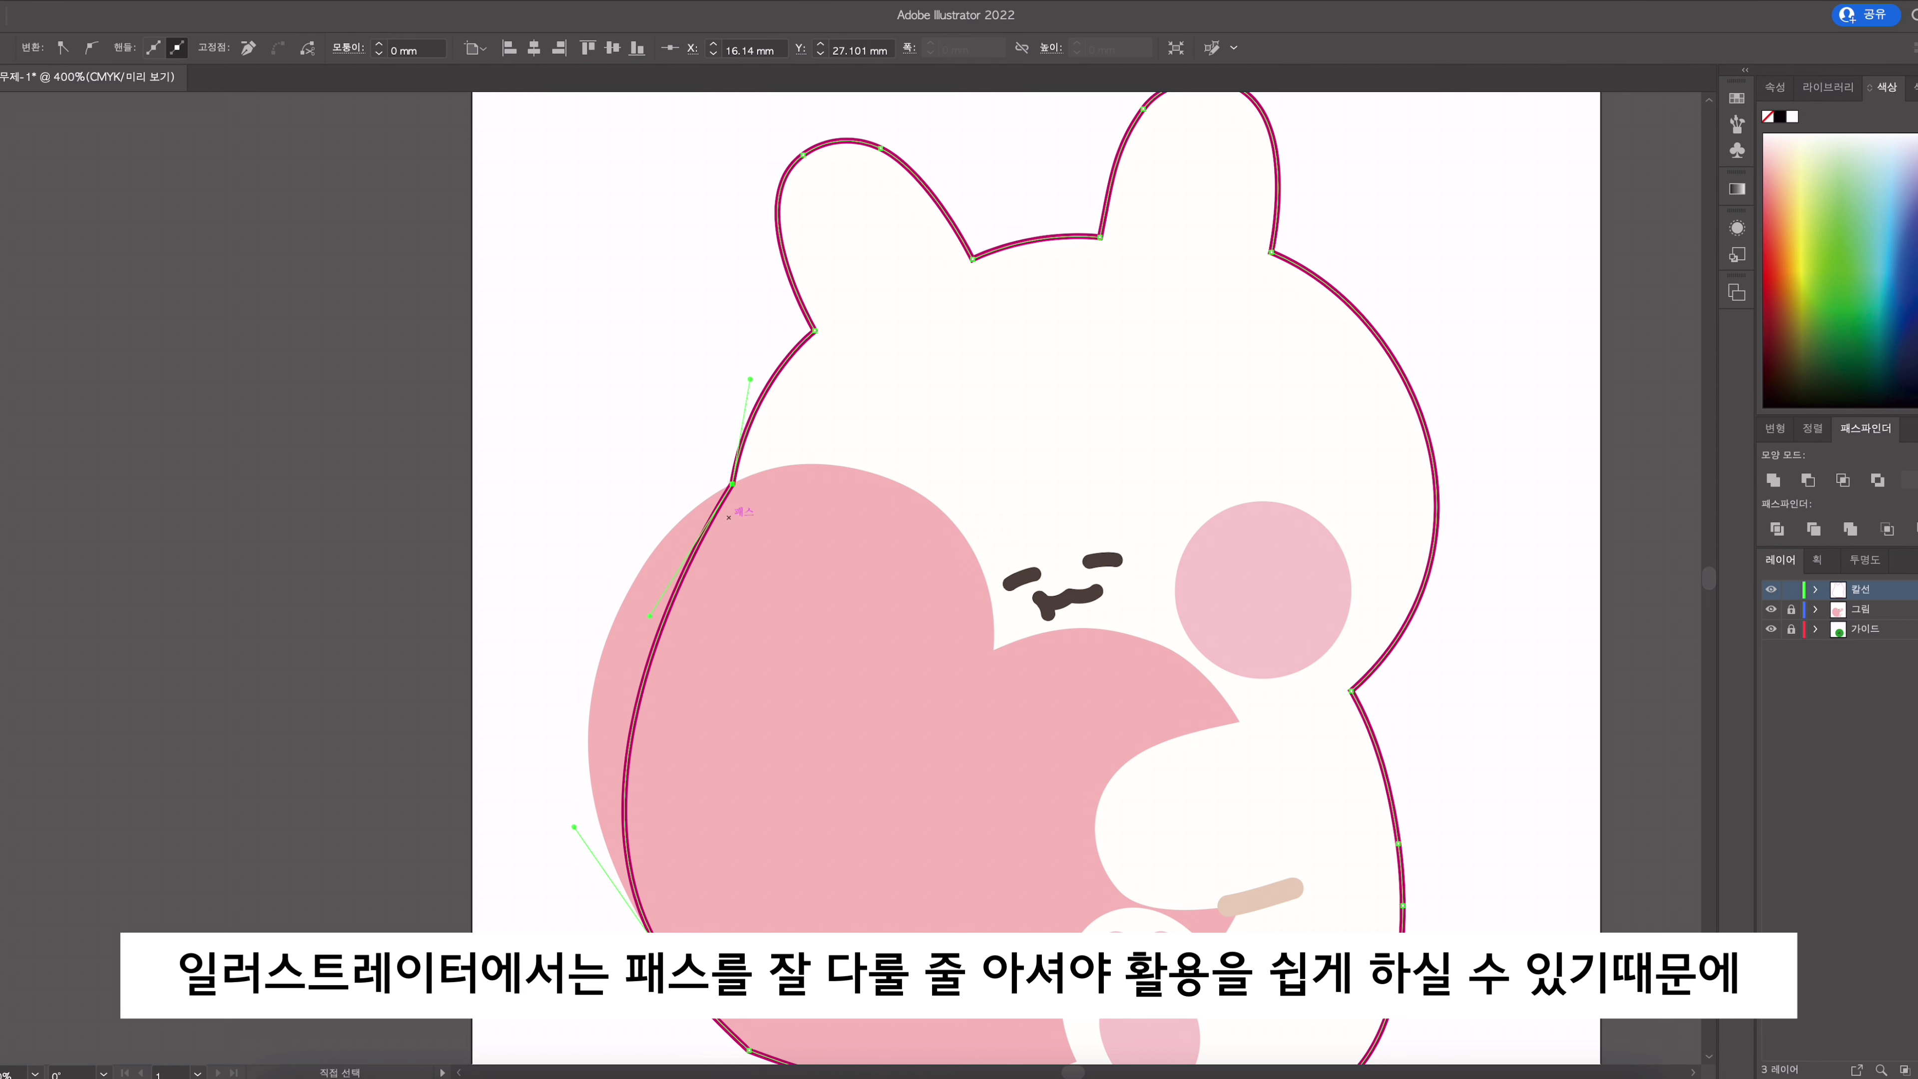
left_click_drag(729, 517, 790, 561)
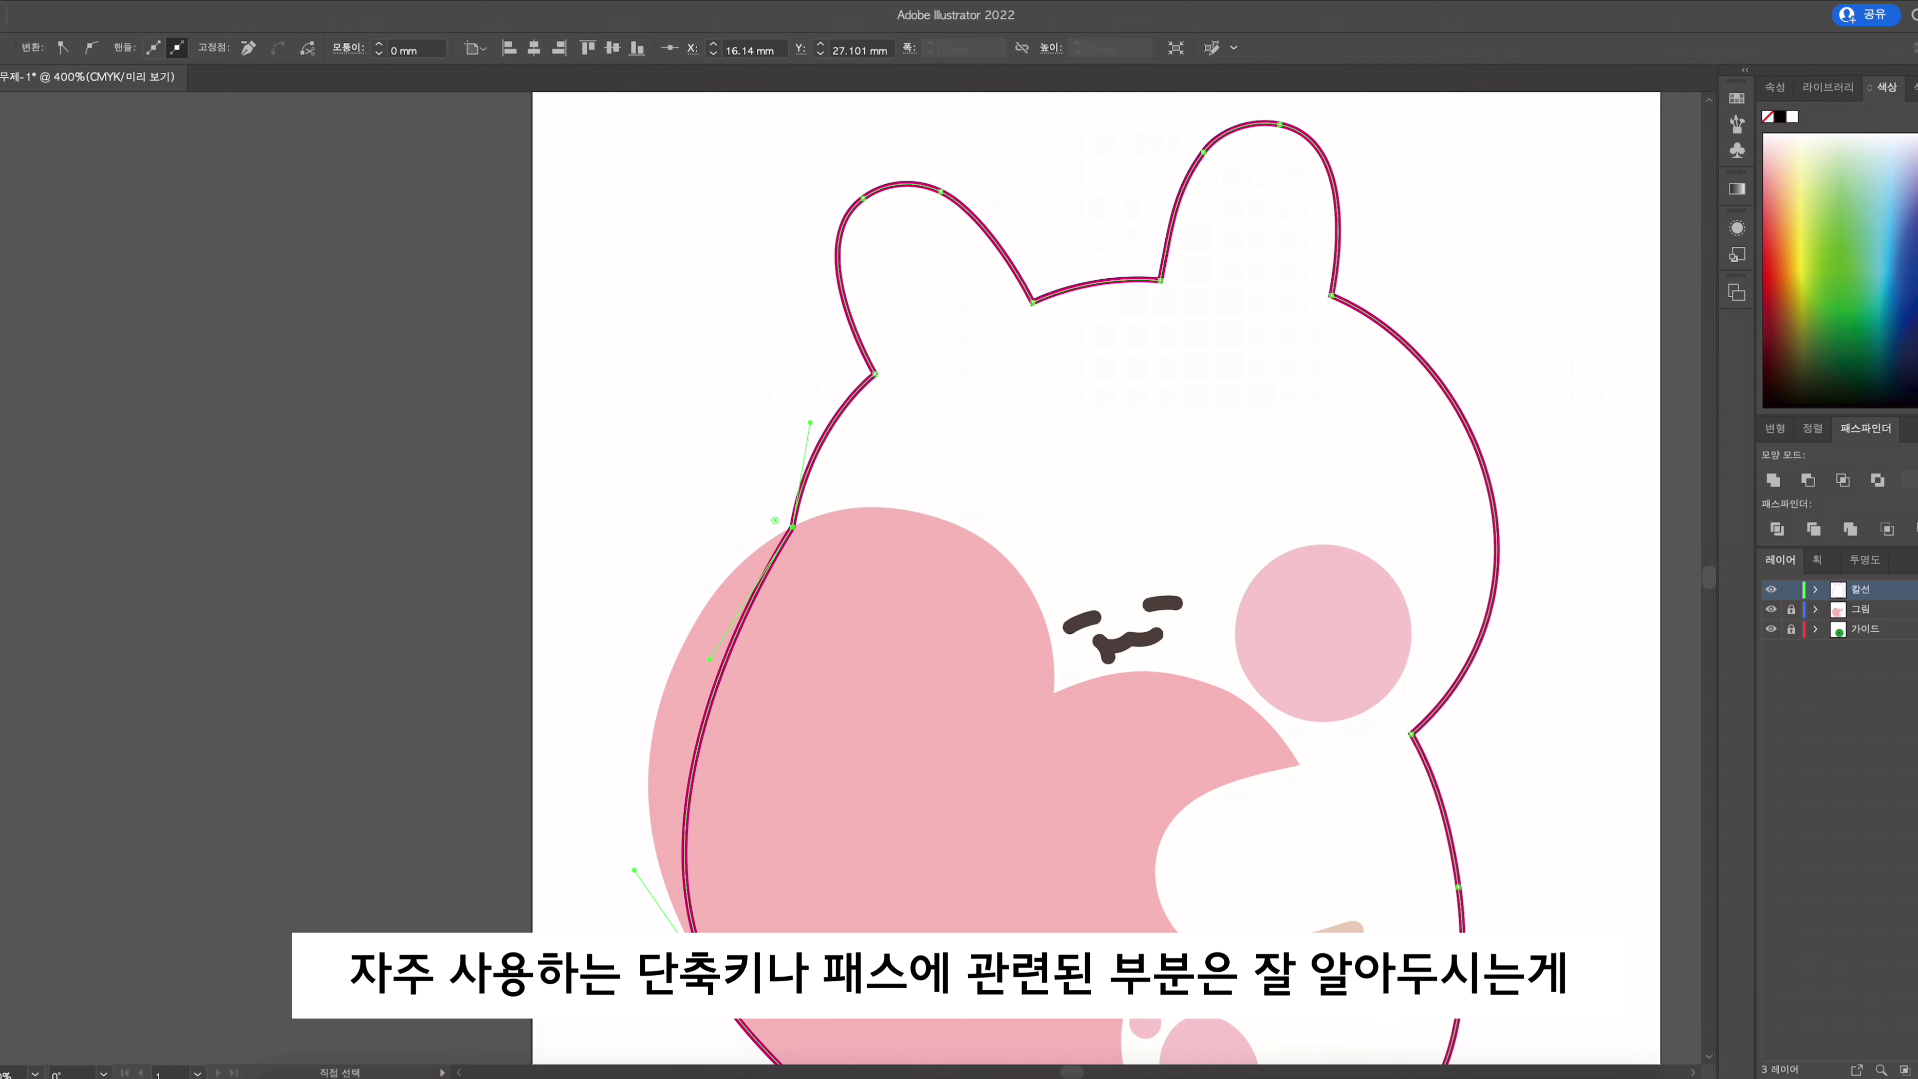
left_click_drag(710, 659, 621, 622)
key("ctrl+equal")
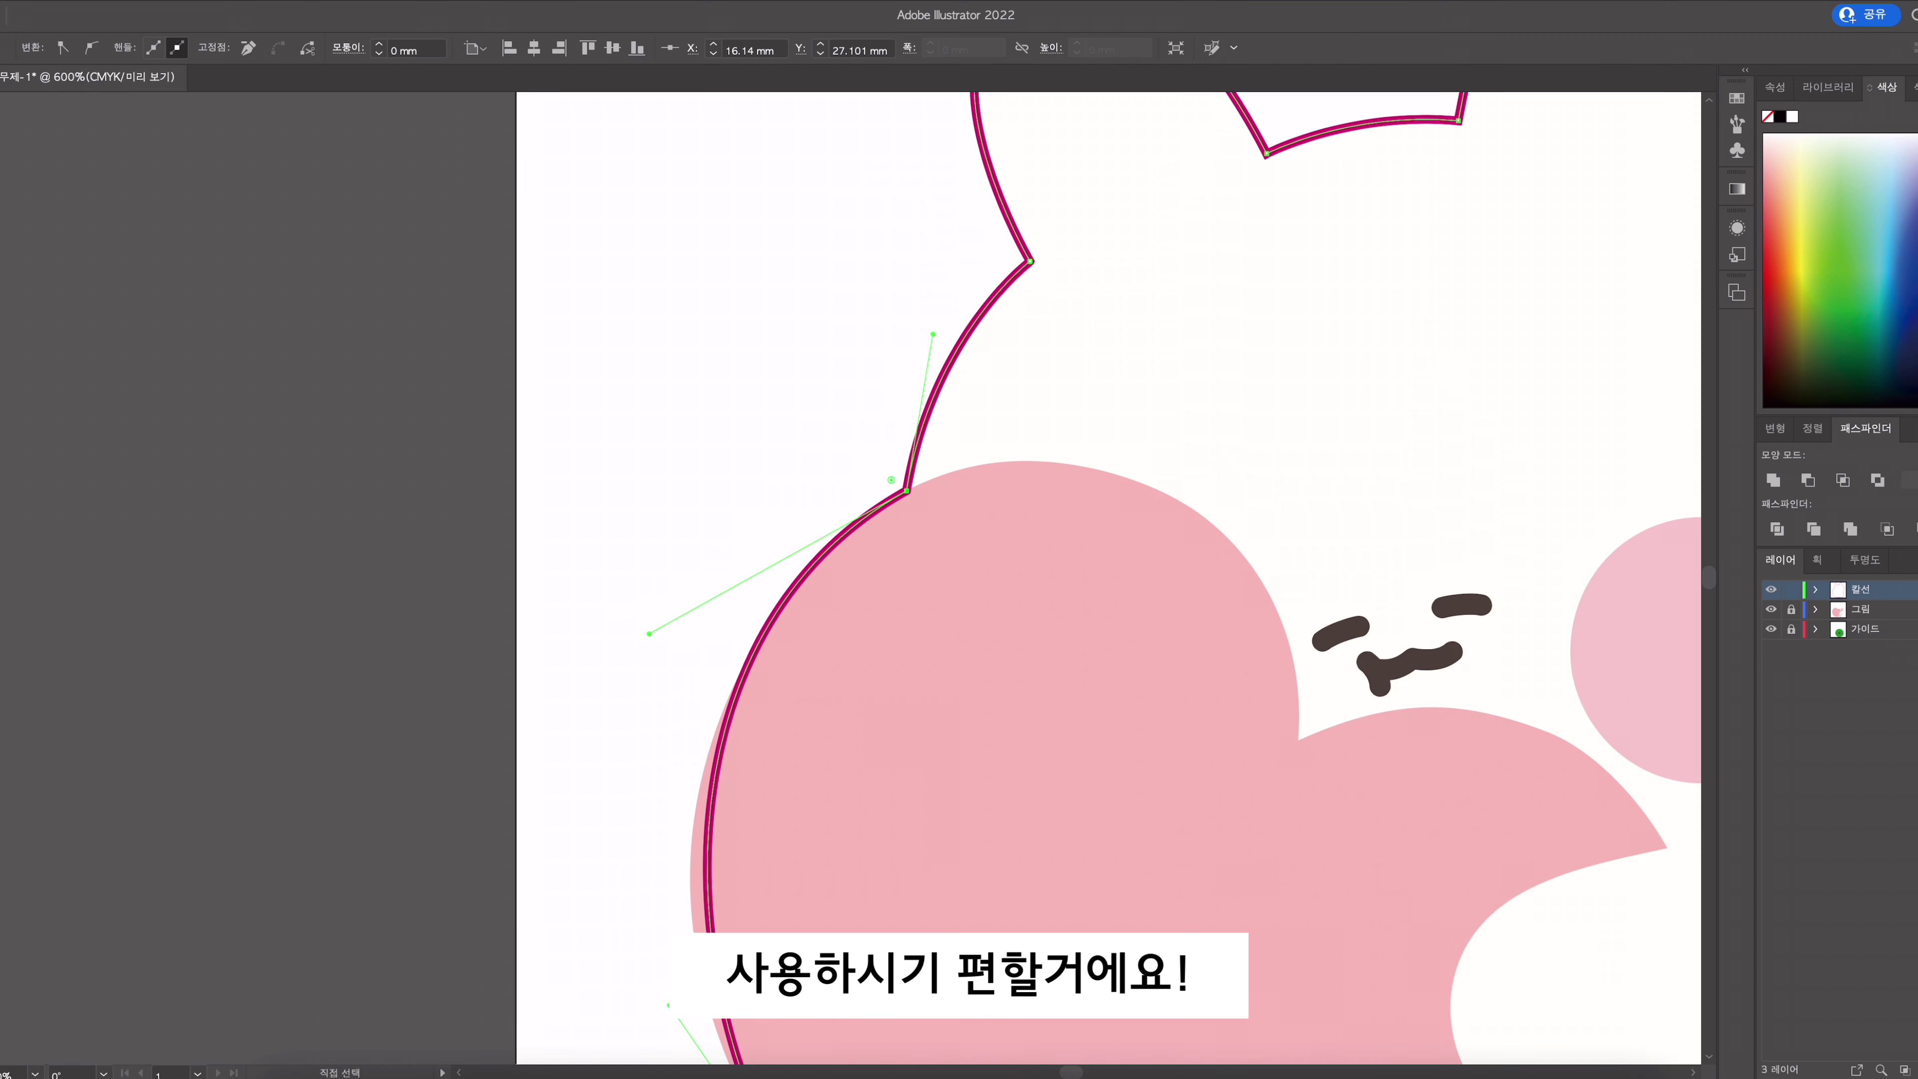
Step: Fine-tune the cut line along the heart's left edge in outline view so it follows the artwork
key("ctrl+y")
scroll(755, 529, "down", 3)
left_click(744, 627)
left_click_drag(681, 480, 648, 507)
scroll(651, 484, "down", 4)
left_click_drag(730, 668, 717, 668)
key("ctrl+y")
scroll(853, 582, "up", 5)
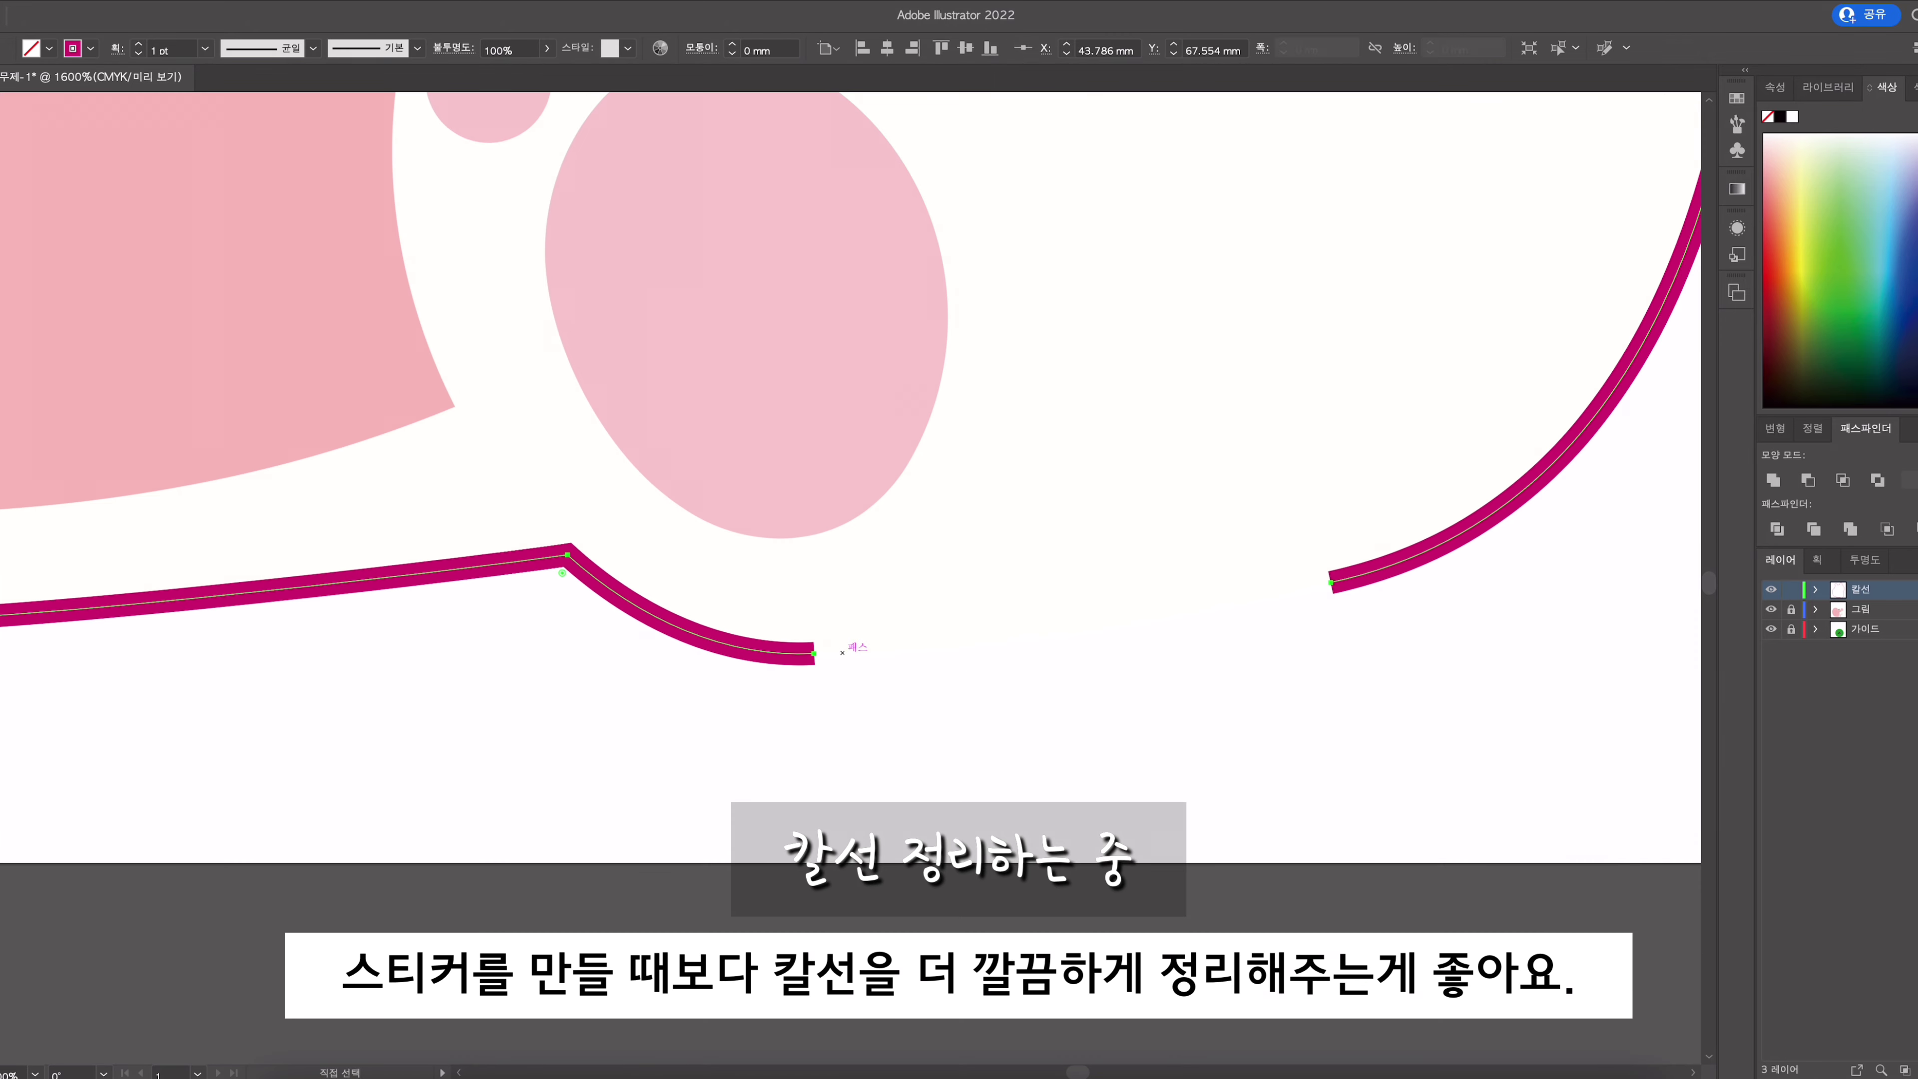
Step: Close the cut line's gap beneath the foot by moving the body's open end onto the foot's end and reshaping the curve
left_click_drag(816, 654, 830, 704)
key("ctrl+z")
scroll(854, 582, "down", 1)
scroll(853, 582, "right", 2)
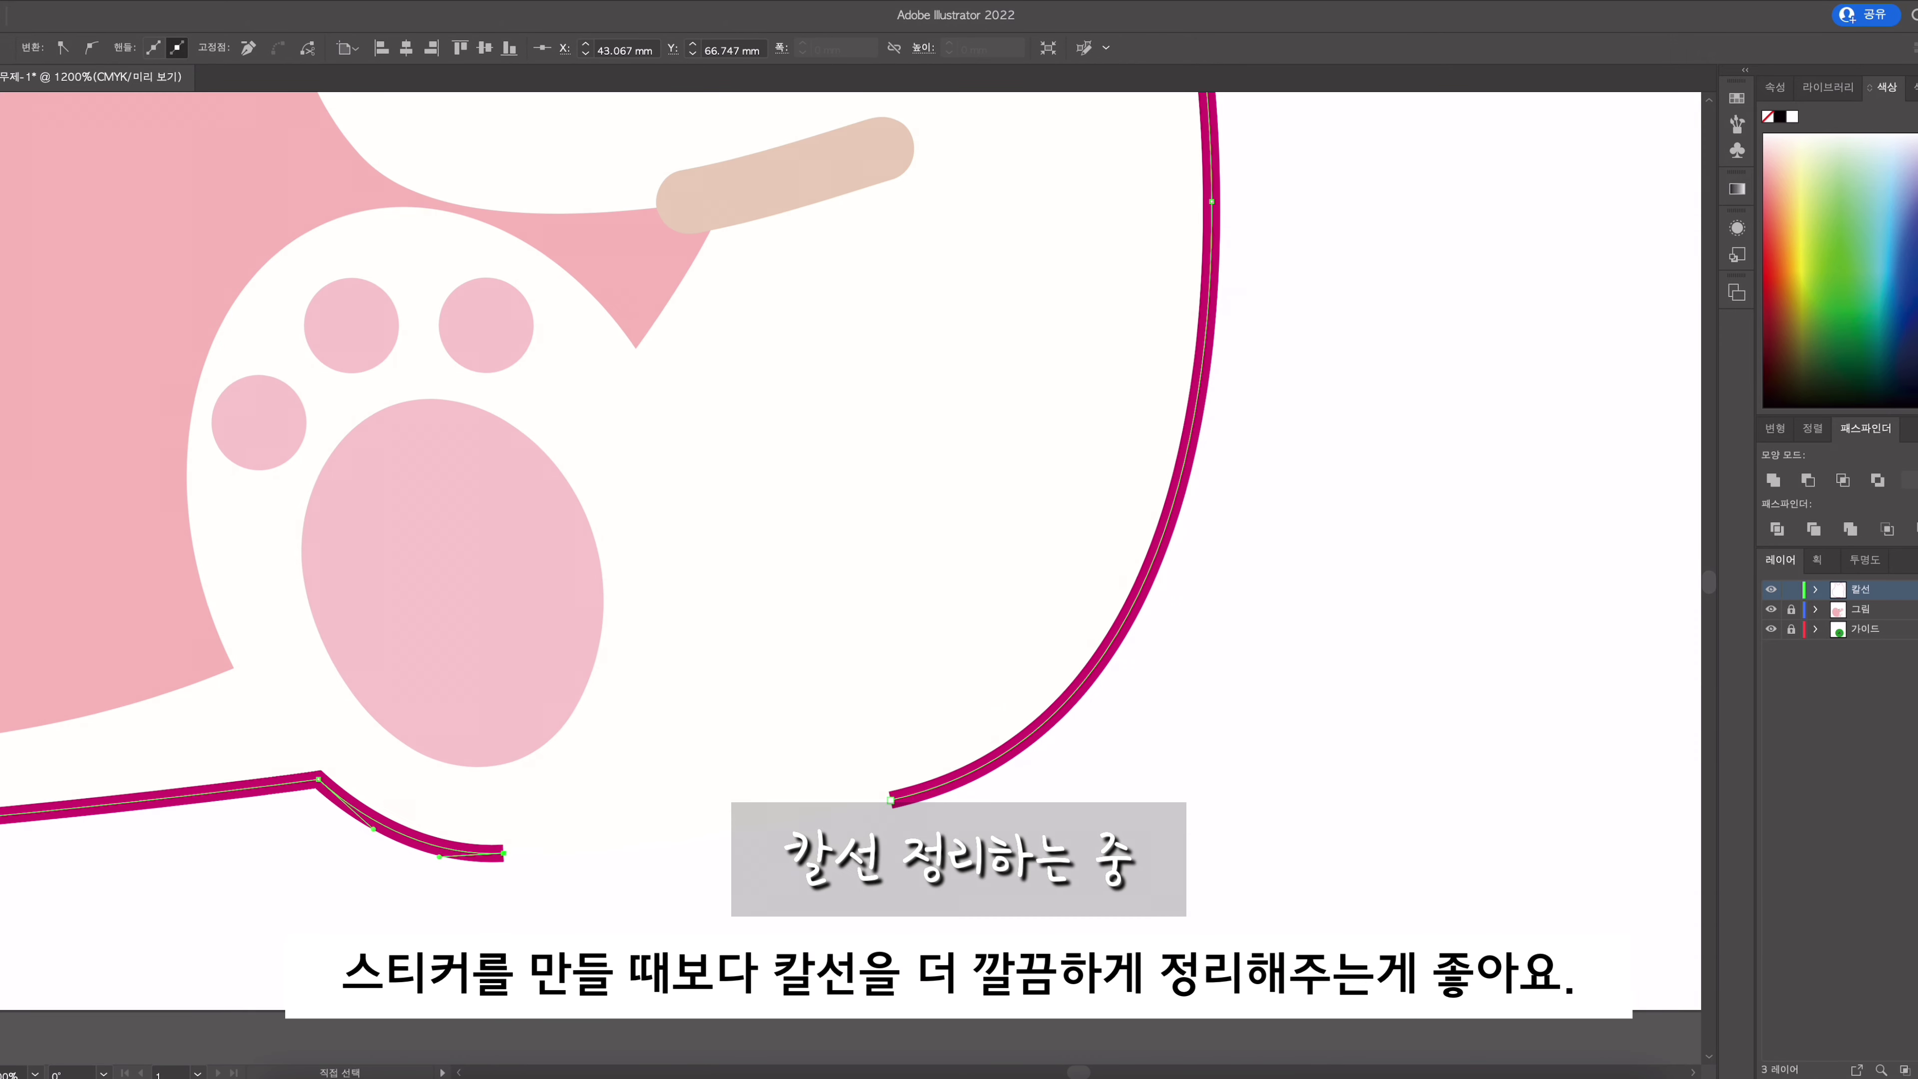
left_click_drag(894, 800, 504, 853)
key("ctrl+y")
left_click_drag(760, 798, 1171, 843)
key("ctrl+y")
Step: Delete the surplus cut line section on the right side of the rabbit's body
key("ctrl+minus")
key("ctrl+minus")
key("ctrl+minus")
key("ctrl+minus")
key("ctrl+equal")
key("ctrl+equal")
left_click(844, 717)
key("Delete")
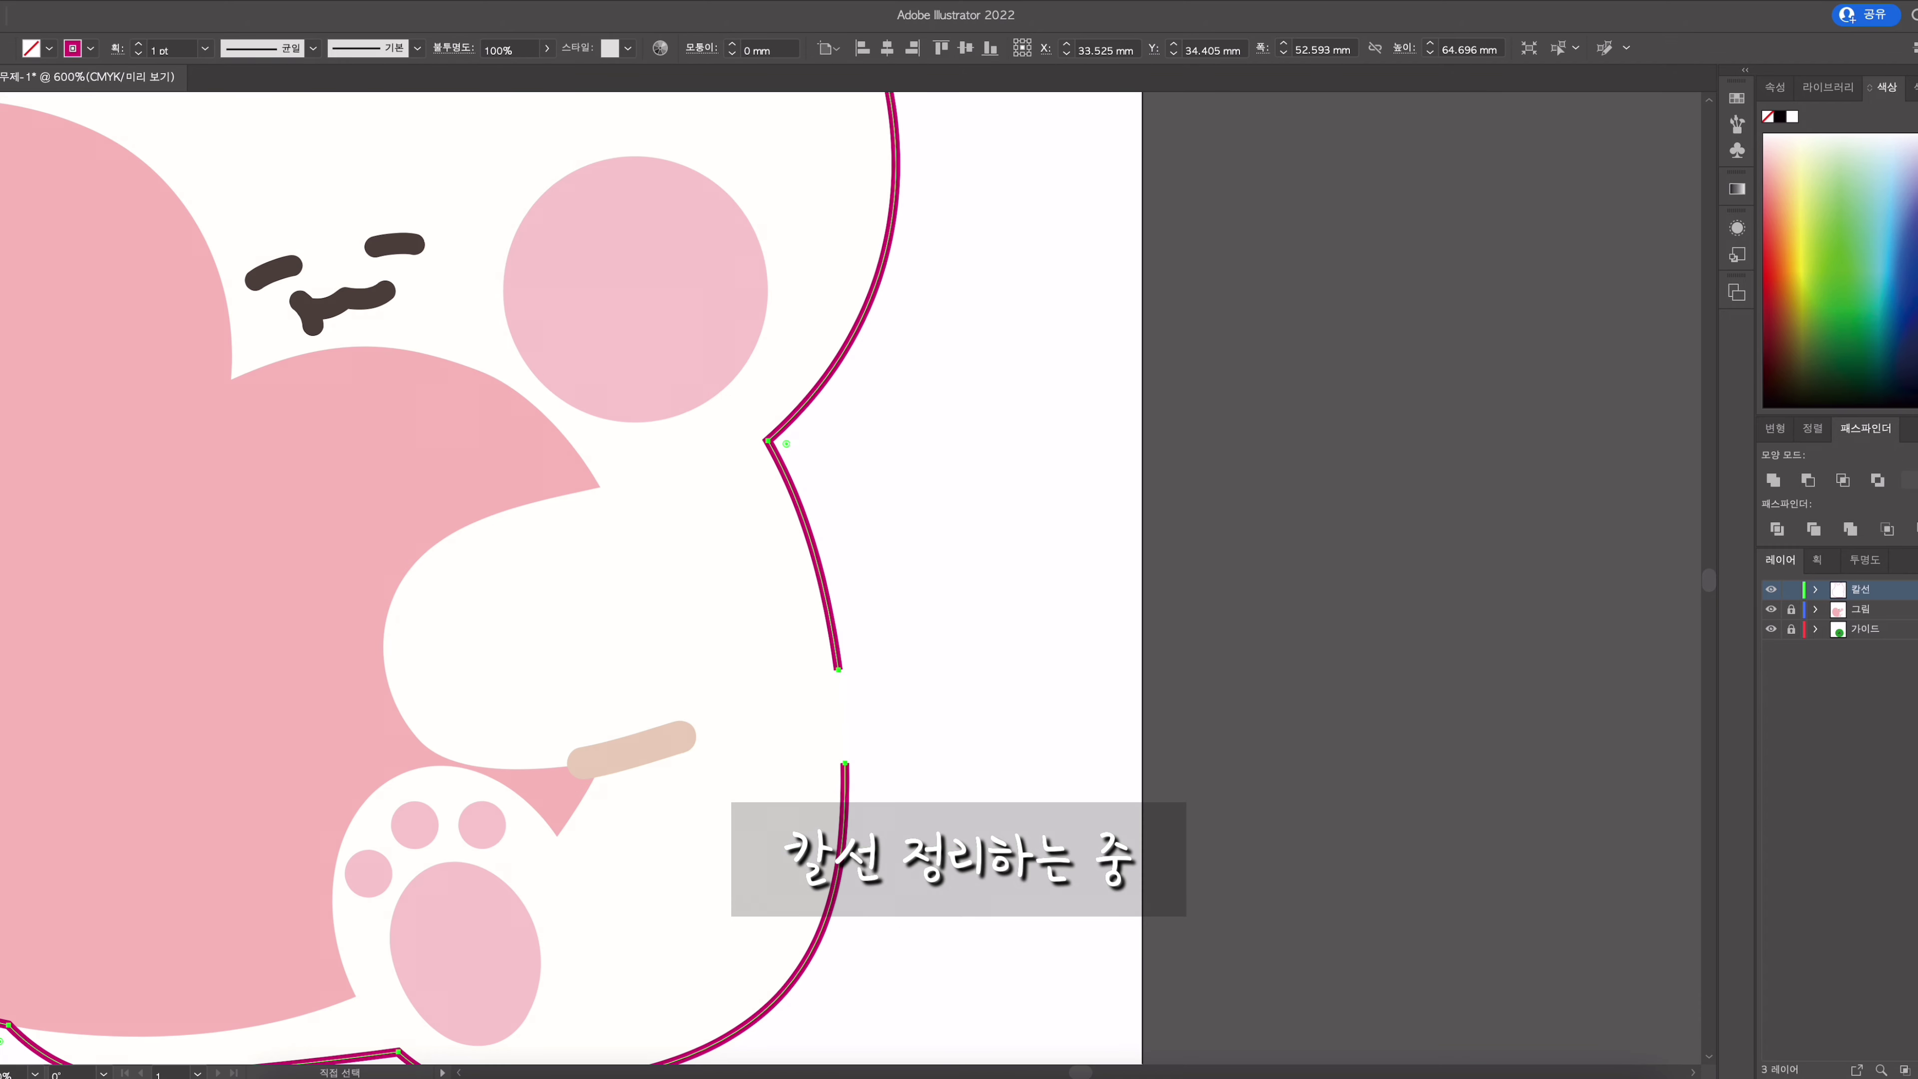
Step: Close the gap on the body's right side by moving the upper open end onto the lower one, checking in outline view
left_click_drag(839, 665, 844, 764)
key("ctrl+y")
left_click(844, 763)
scroll(845, 762, "down", 3)
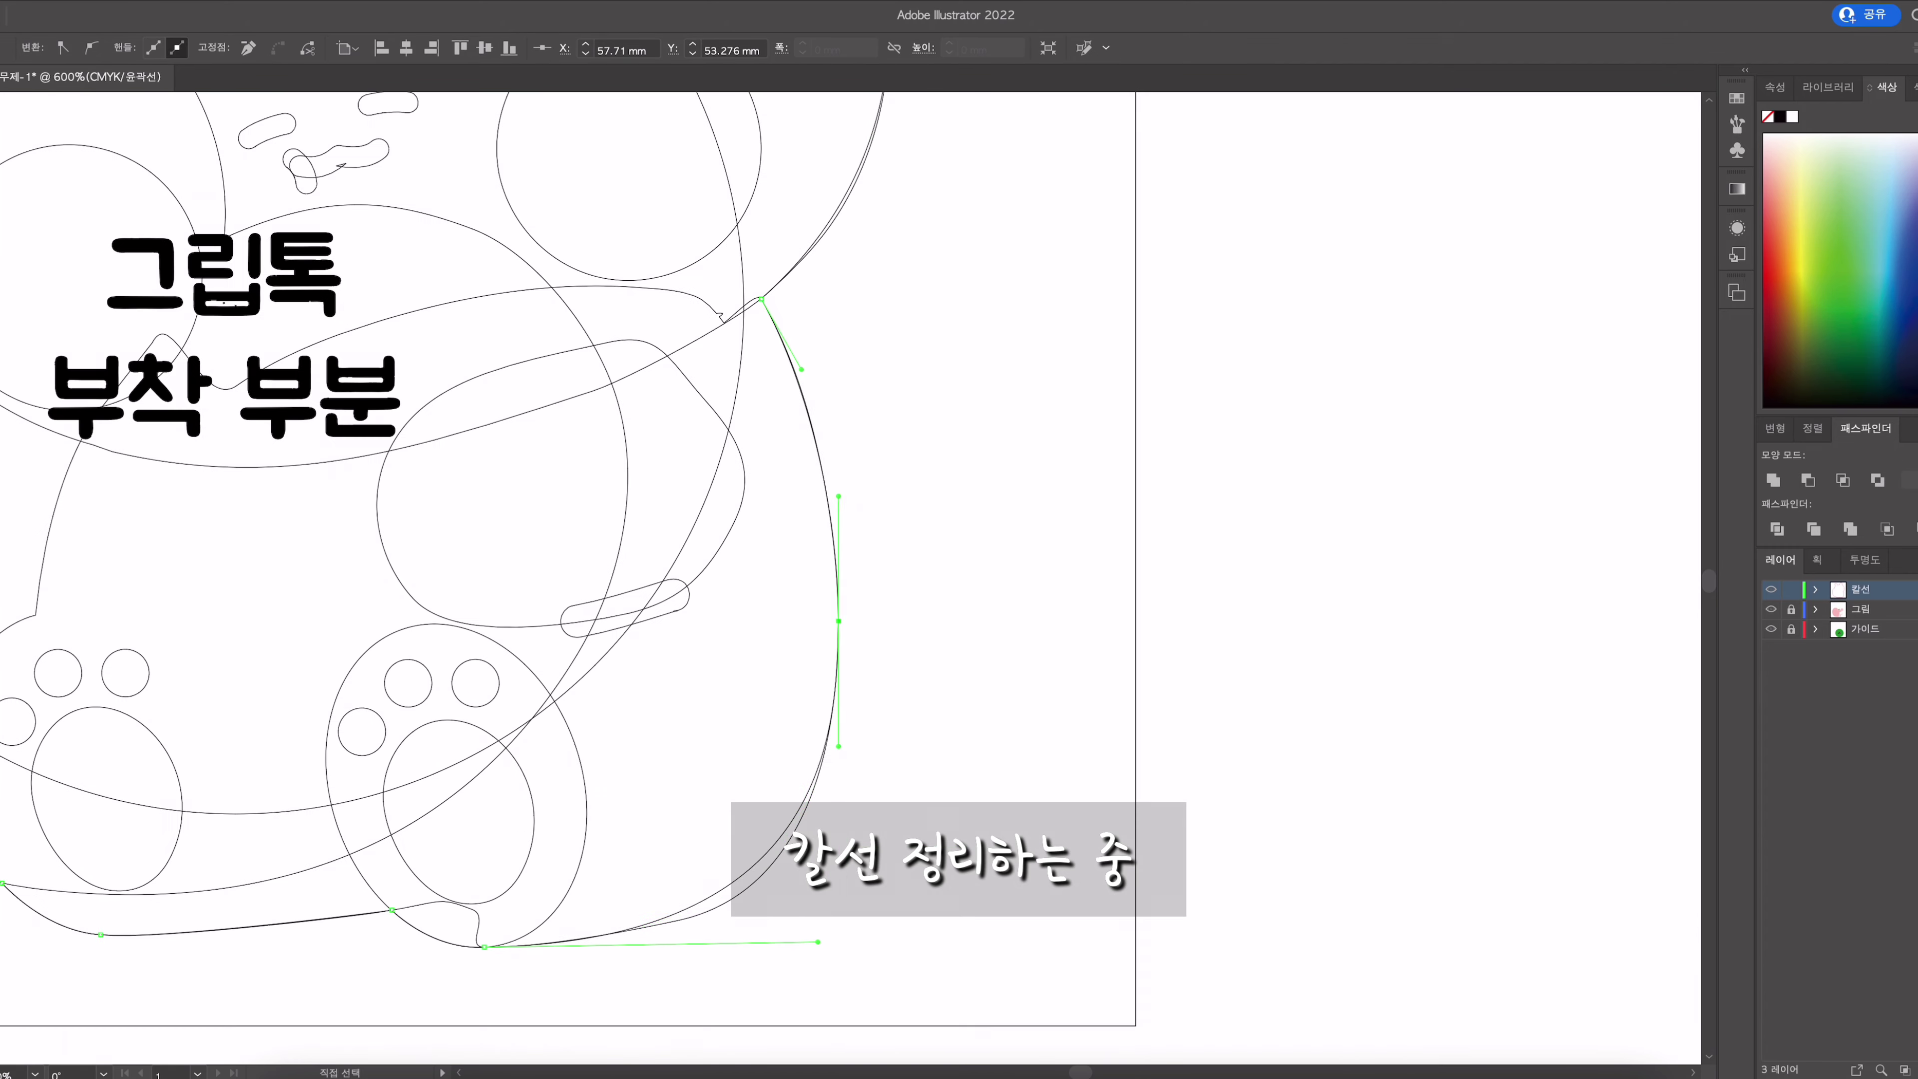
key("ctrl+y")
Step: Examine the remaining anchor points around the cut line, then deselect the path and switch to the Selection tool
scroll(844, 762, "up", 2)
left_click(971, 517)
scroll(971, 518, "up", 5)
scroll(971, 518, "down", 7)
left_click(851, 775)
left_click(657, 792)
left_click(591, 758)
scroll(592, 758, "up", 3)
key("ctrl+minus")
key("ctrl+minus")
key("ctrl+shift+a")
key("ctrl+equal")
key("v")
scroll(1012, 526, "left", 1)
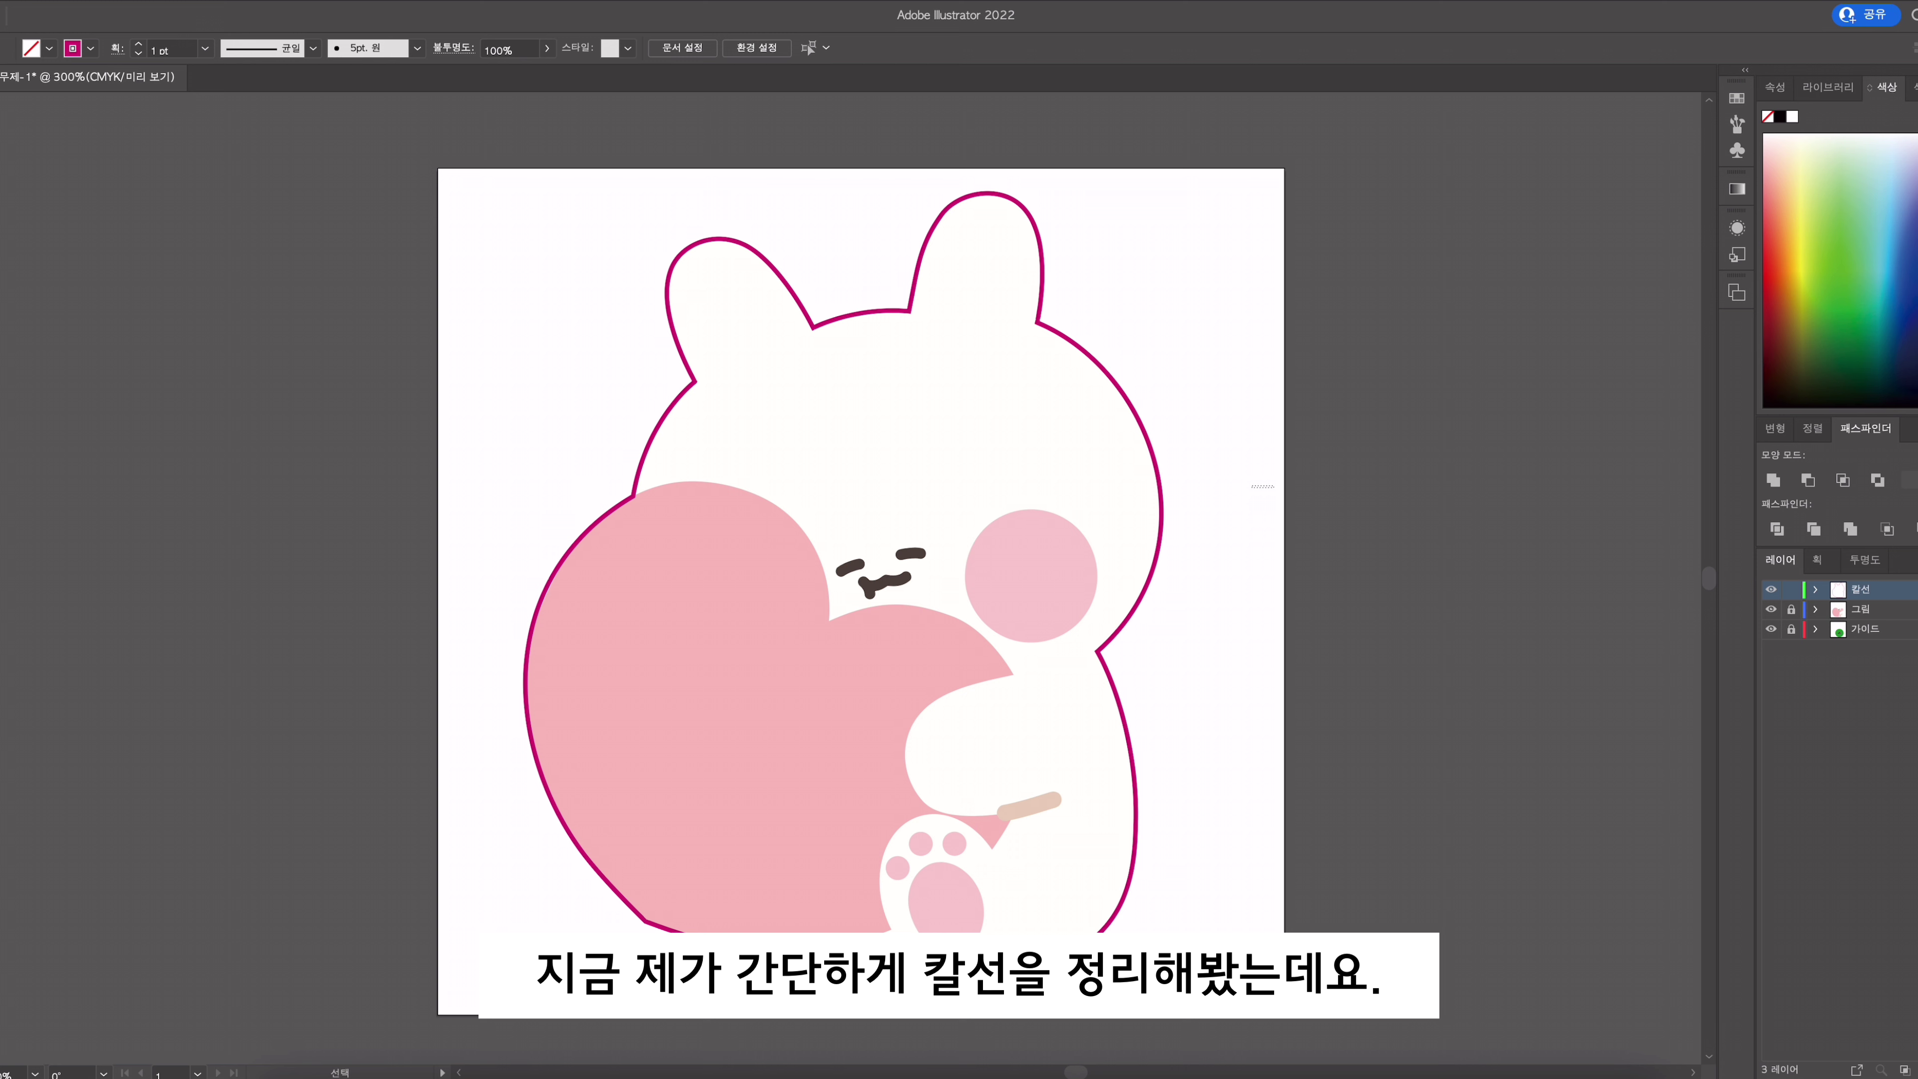
Step: Select the whole cut line and give its stroke round caps and round corners
key("ctrl+a")
scroll(861, 578, "up", 2)
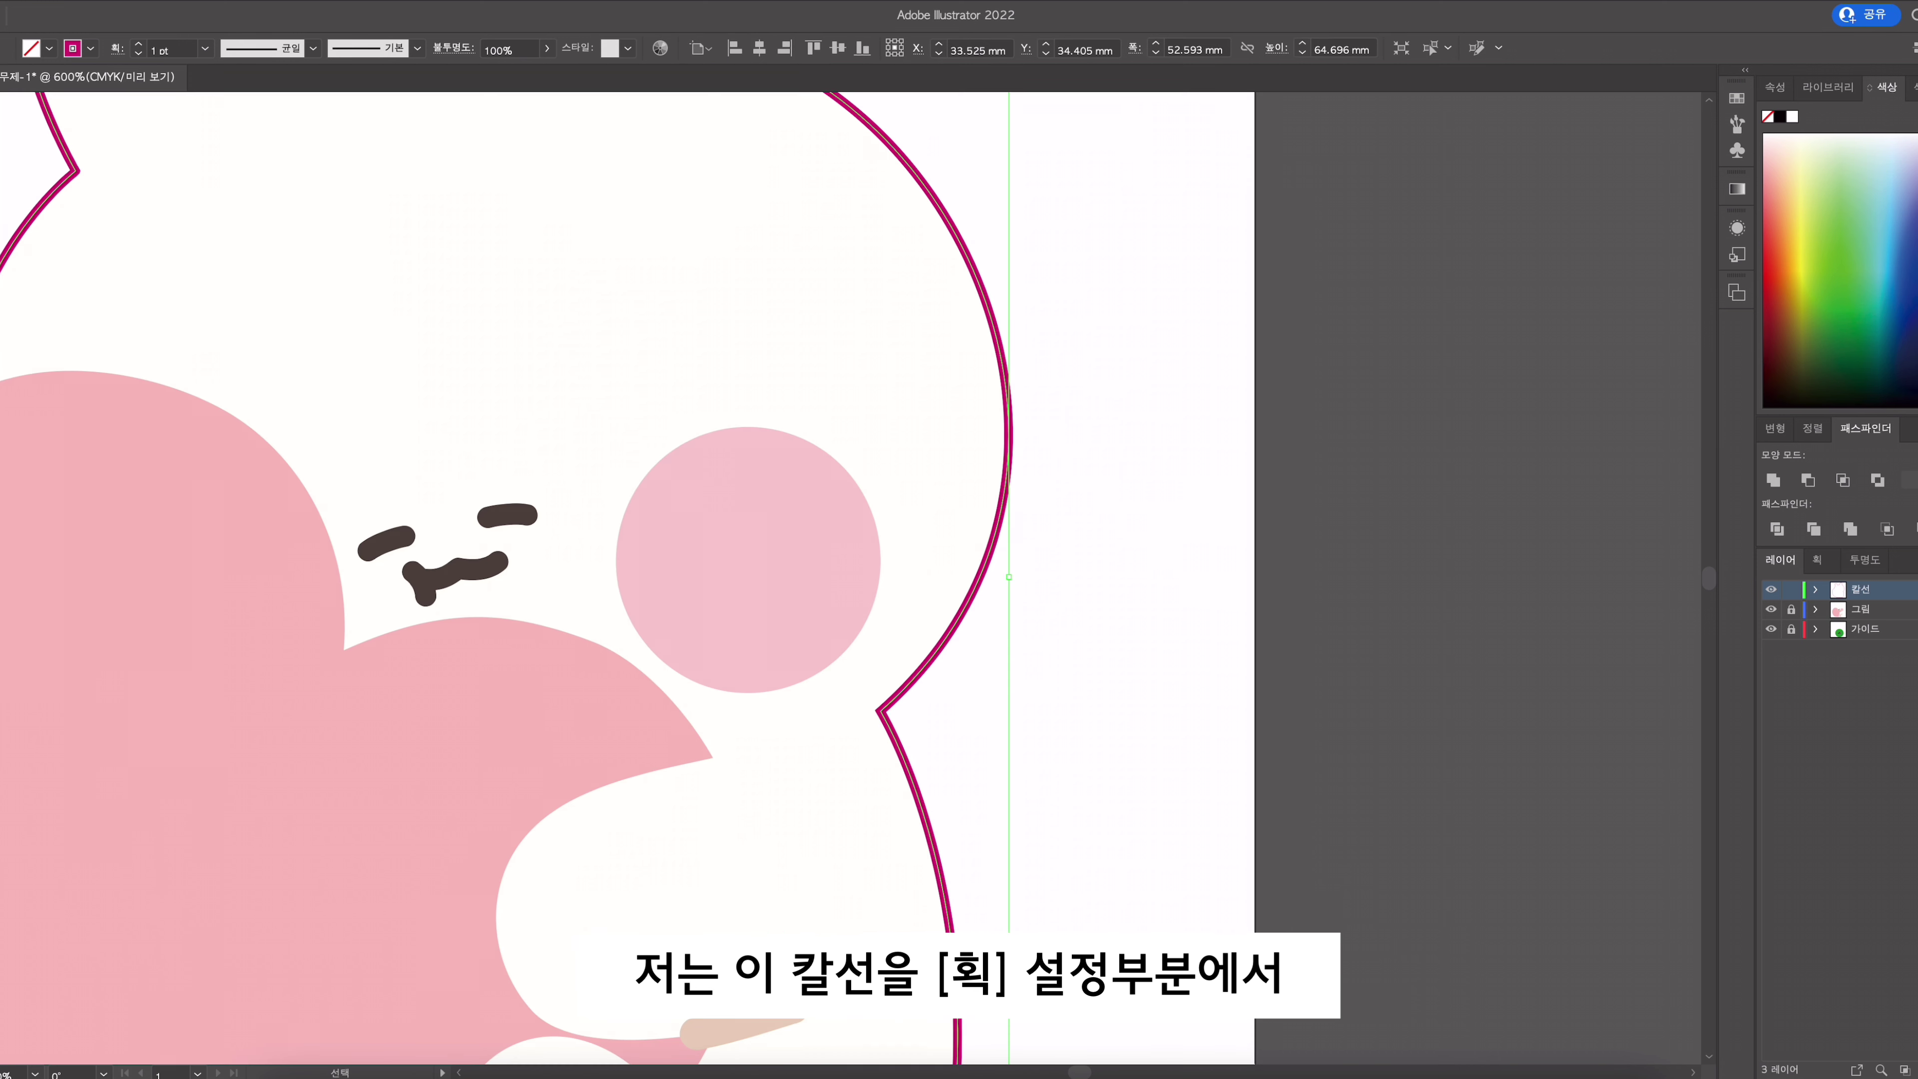
scroll(861, 578, "down", 2)
left_click(1817, 559)
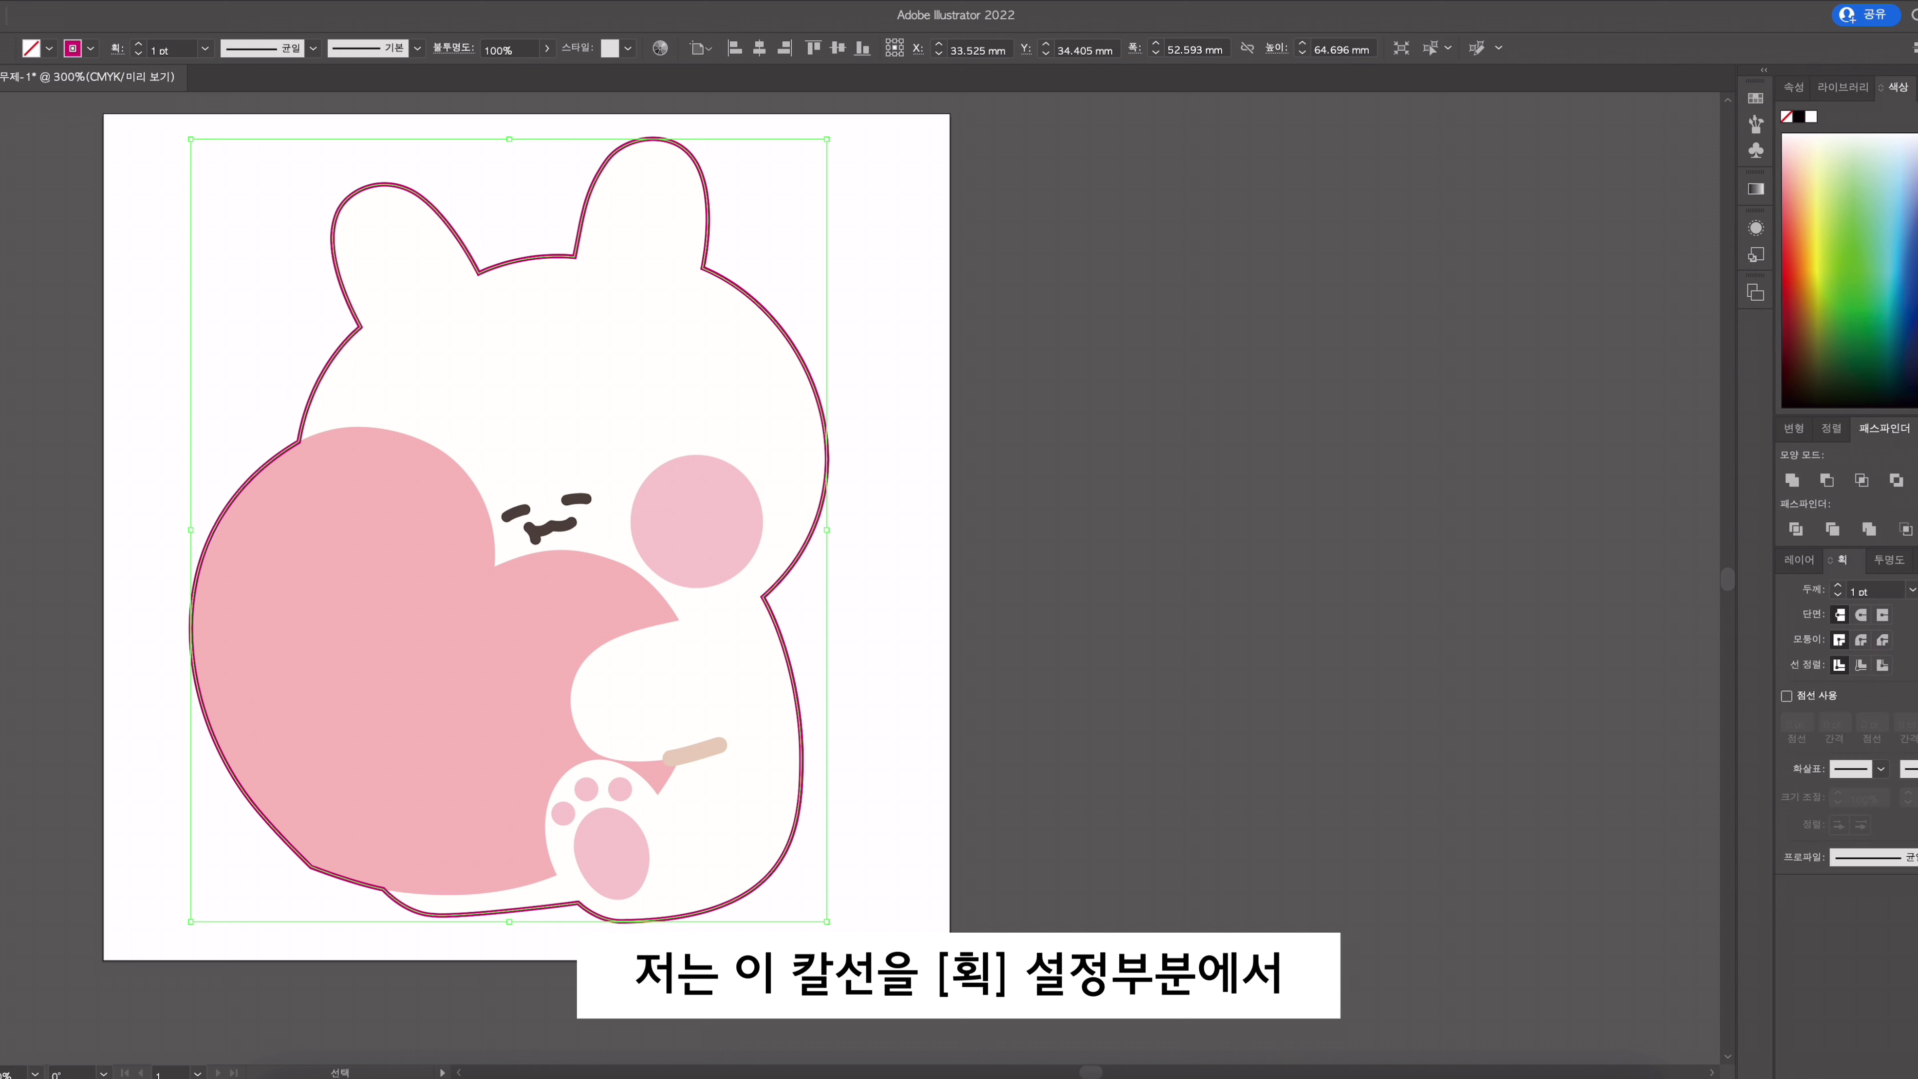
left_click(1860, 614)
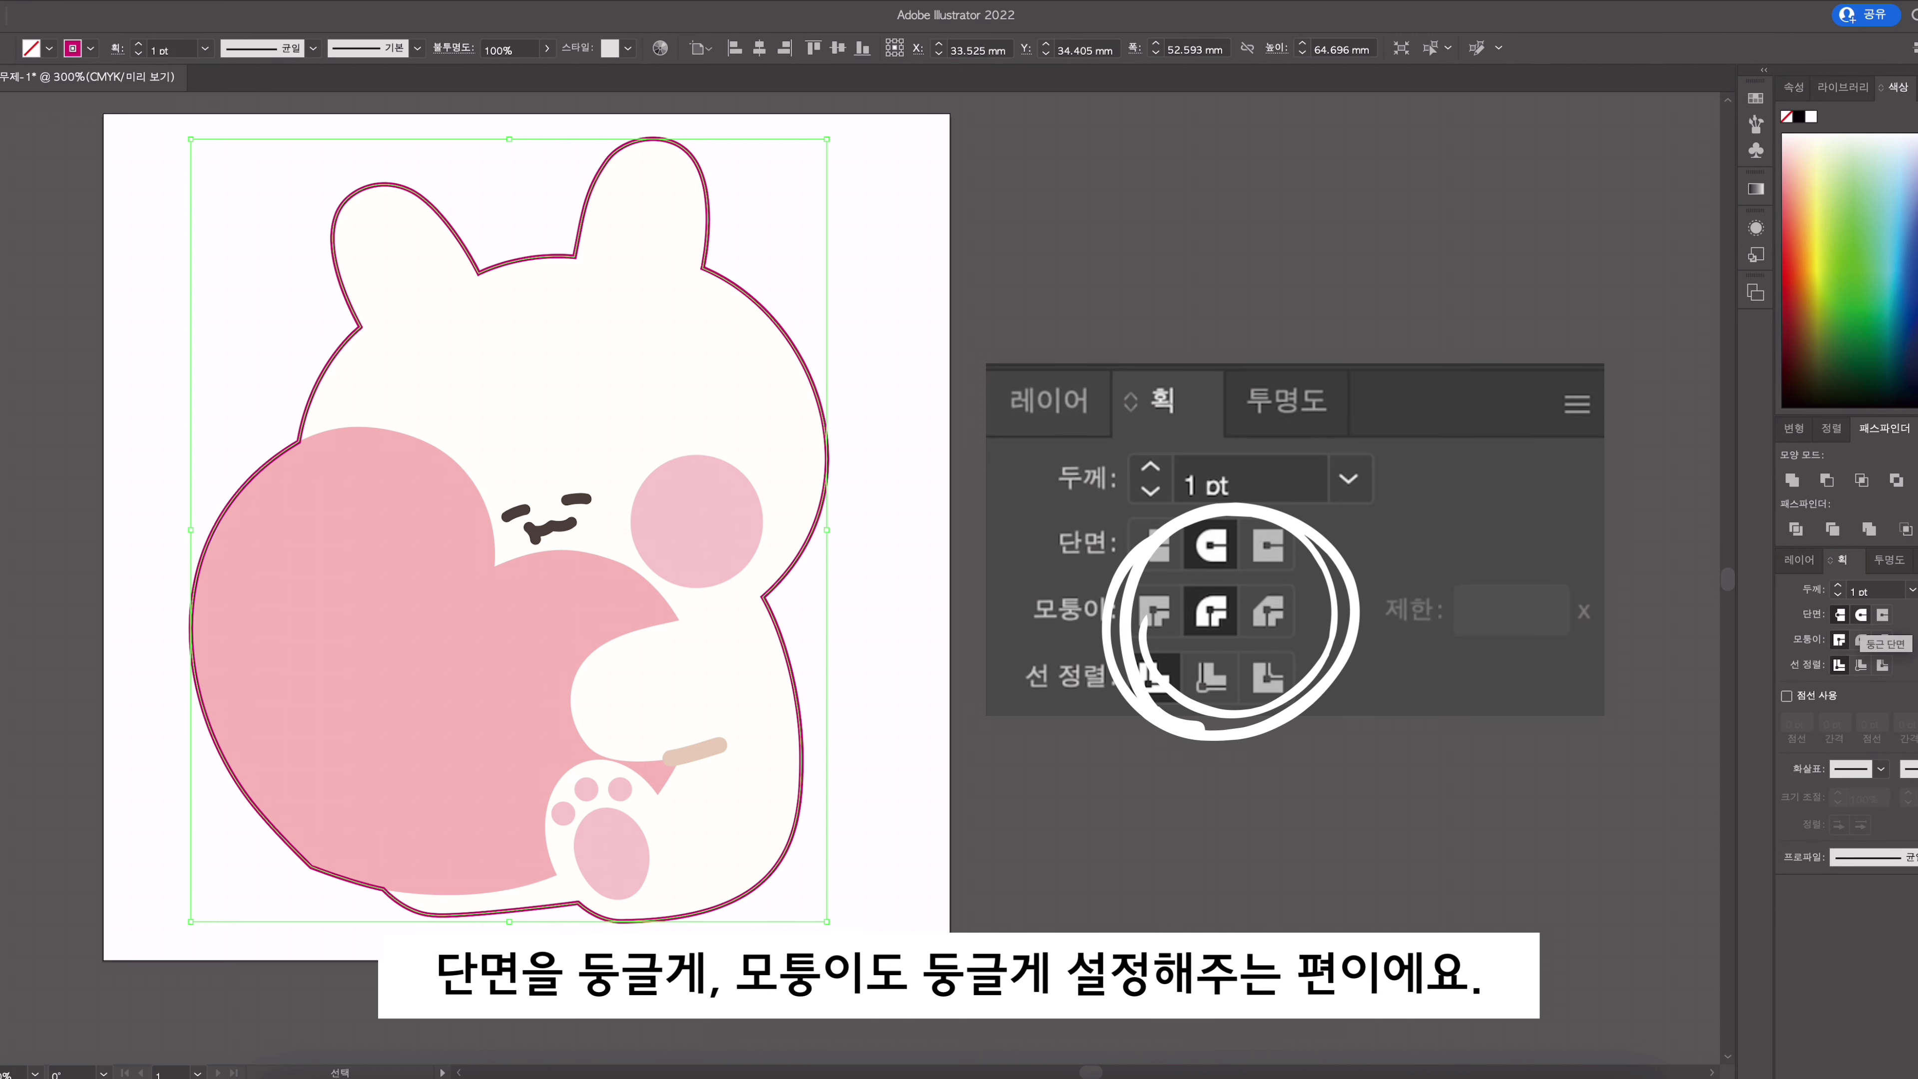
left_click(1860, 639)
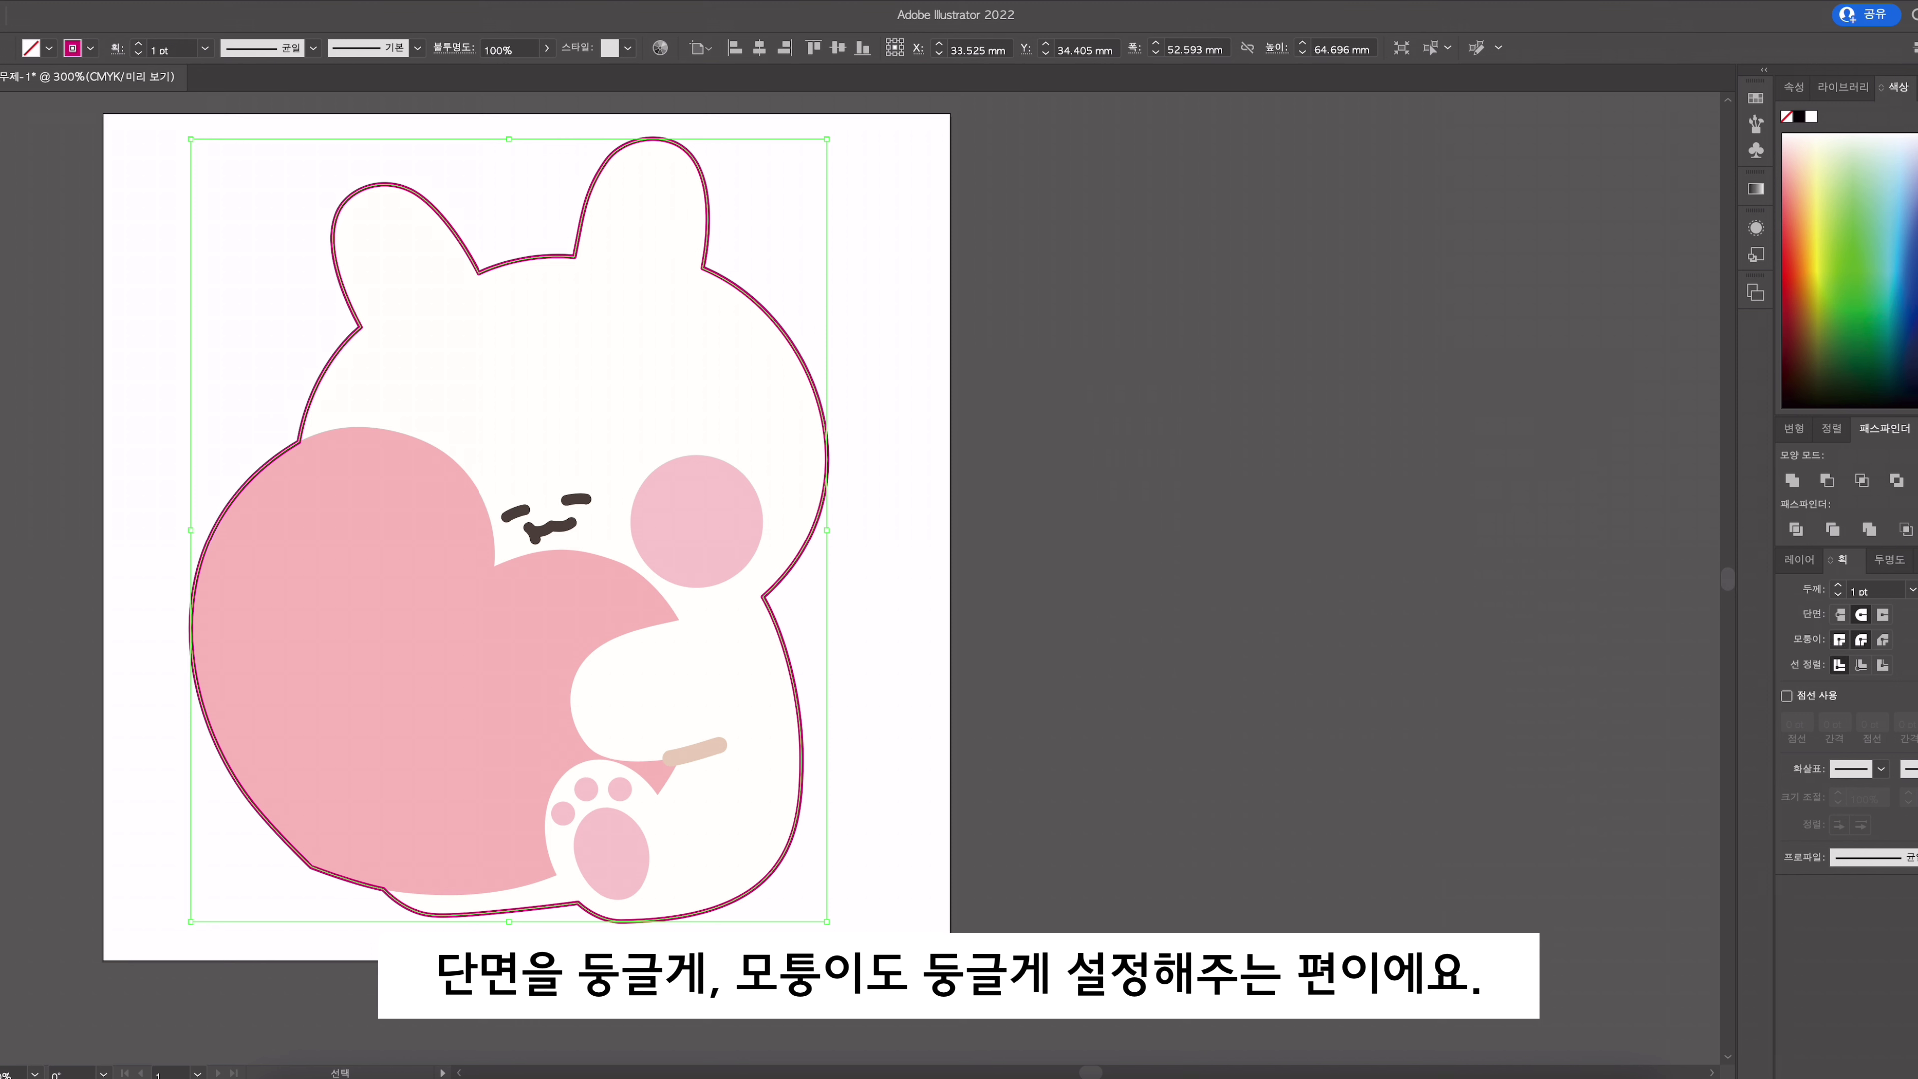
Step: Offset the cut line outward by 2 mm with round (둥글게) joins, using Offset Path, and deselect the result
left_click_drag(680, 529, 877, 567)
key("super+space")
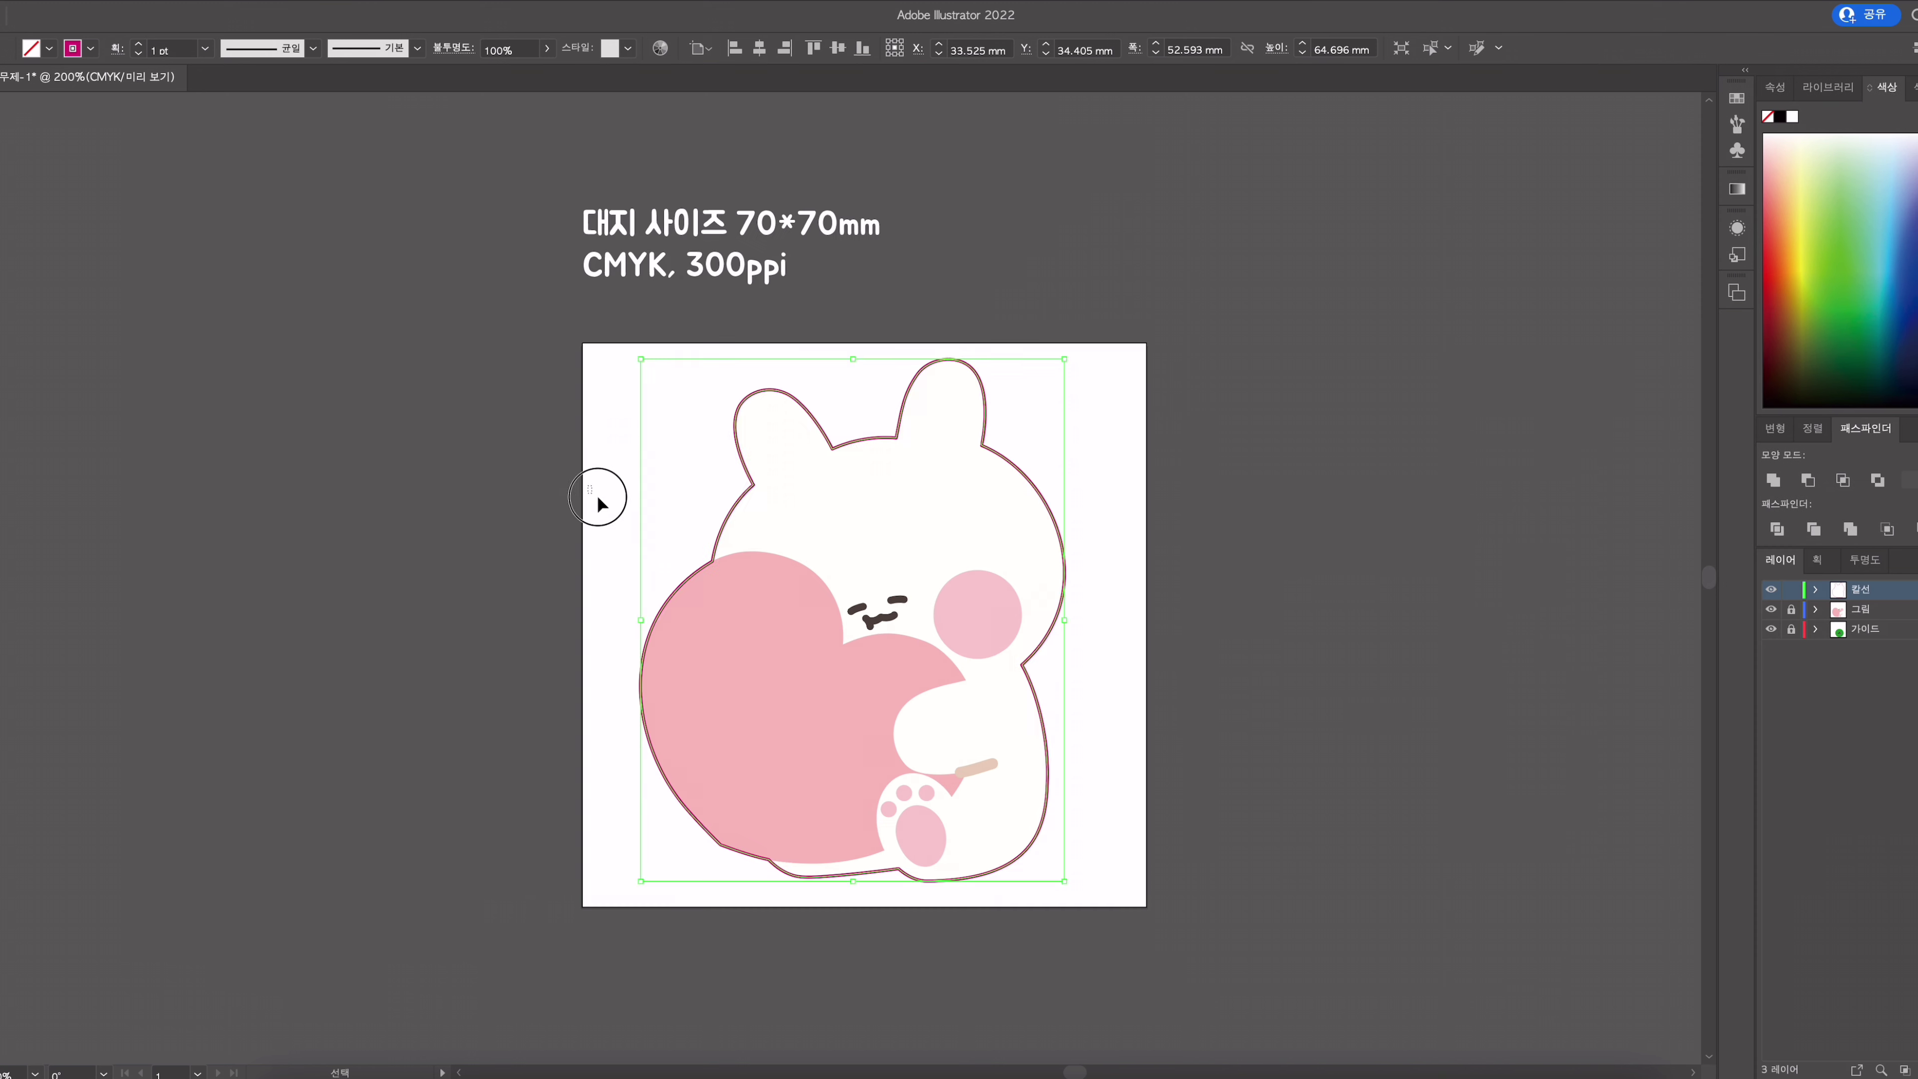
left_click(600, 497)
left_click(600, 557)
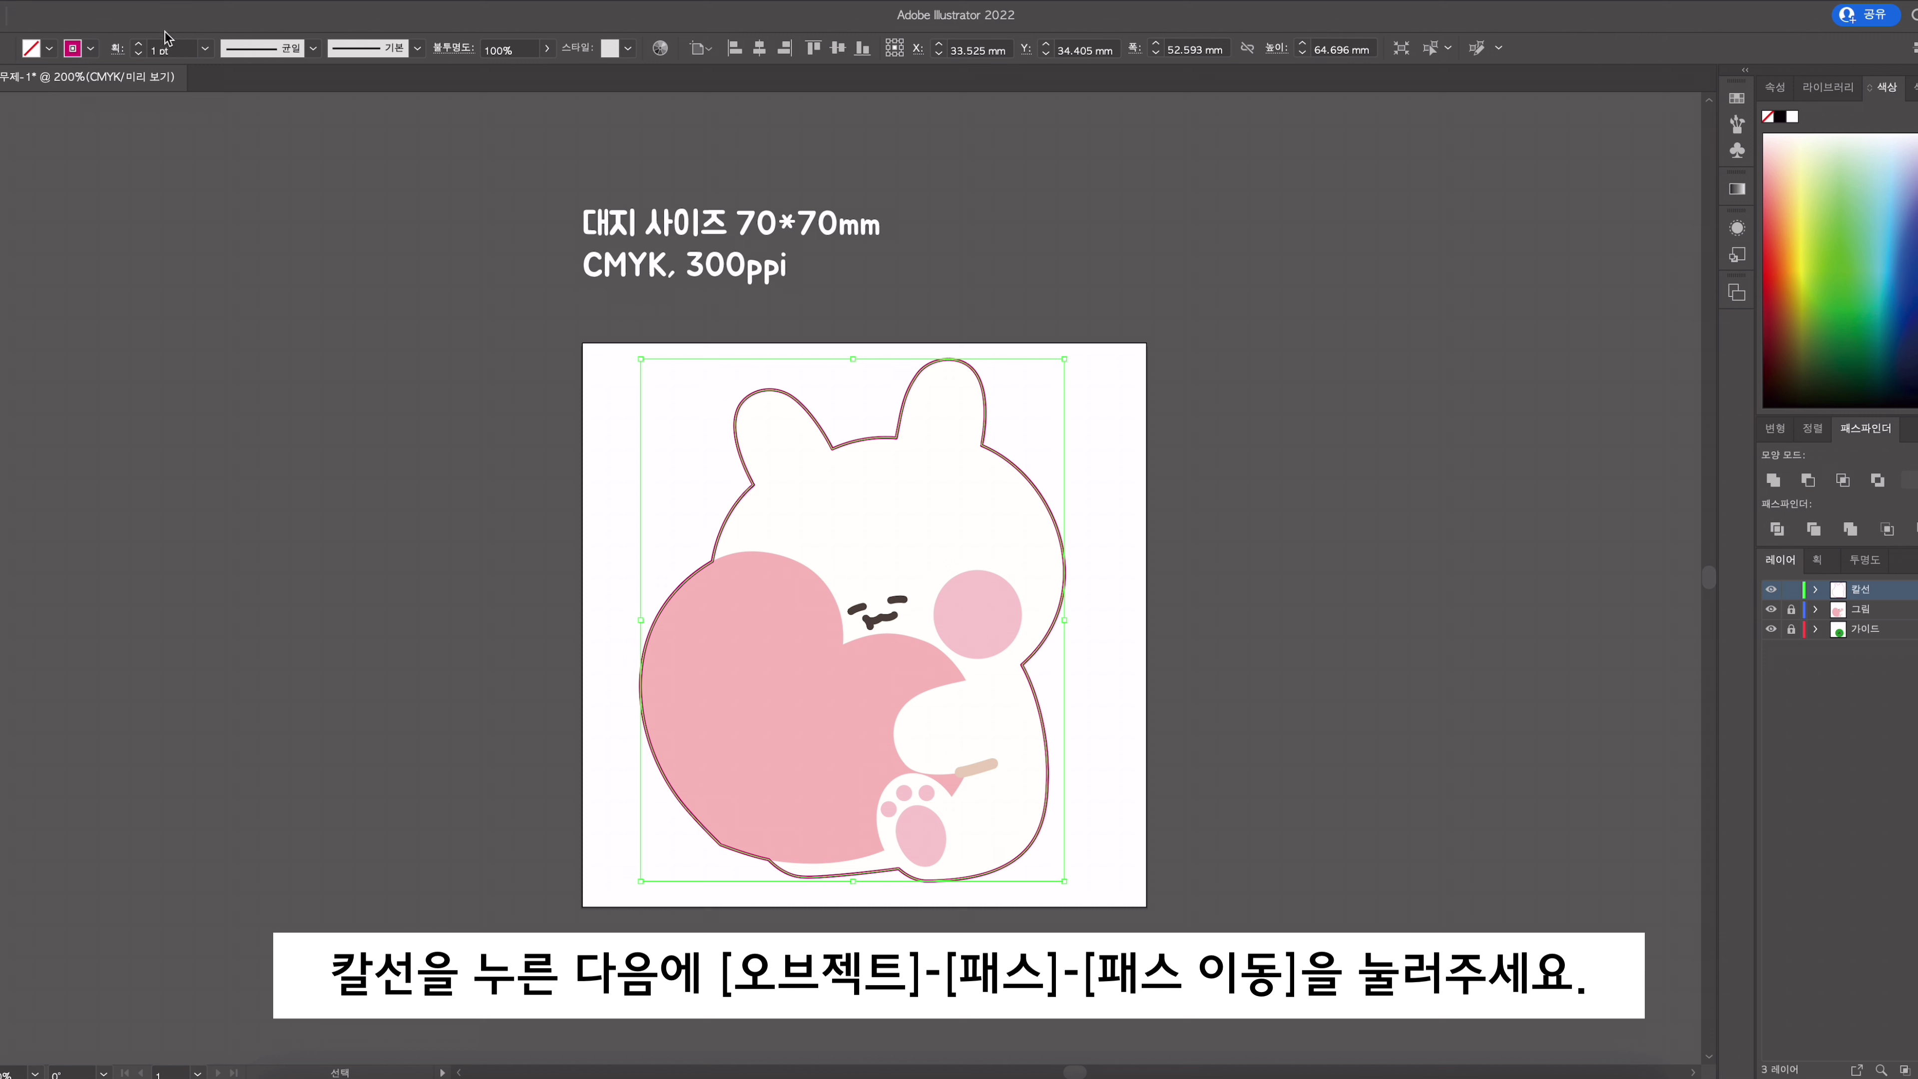
left_click(140, 3)
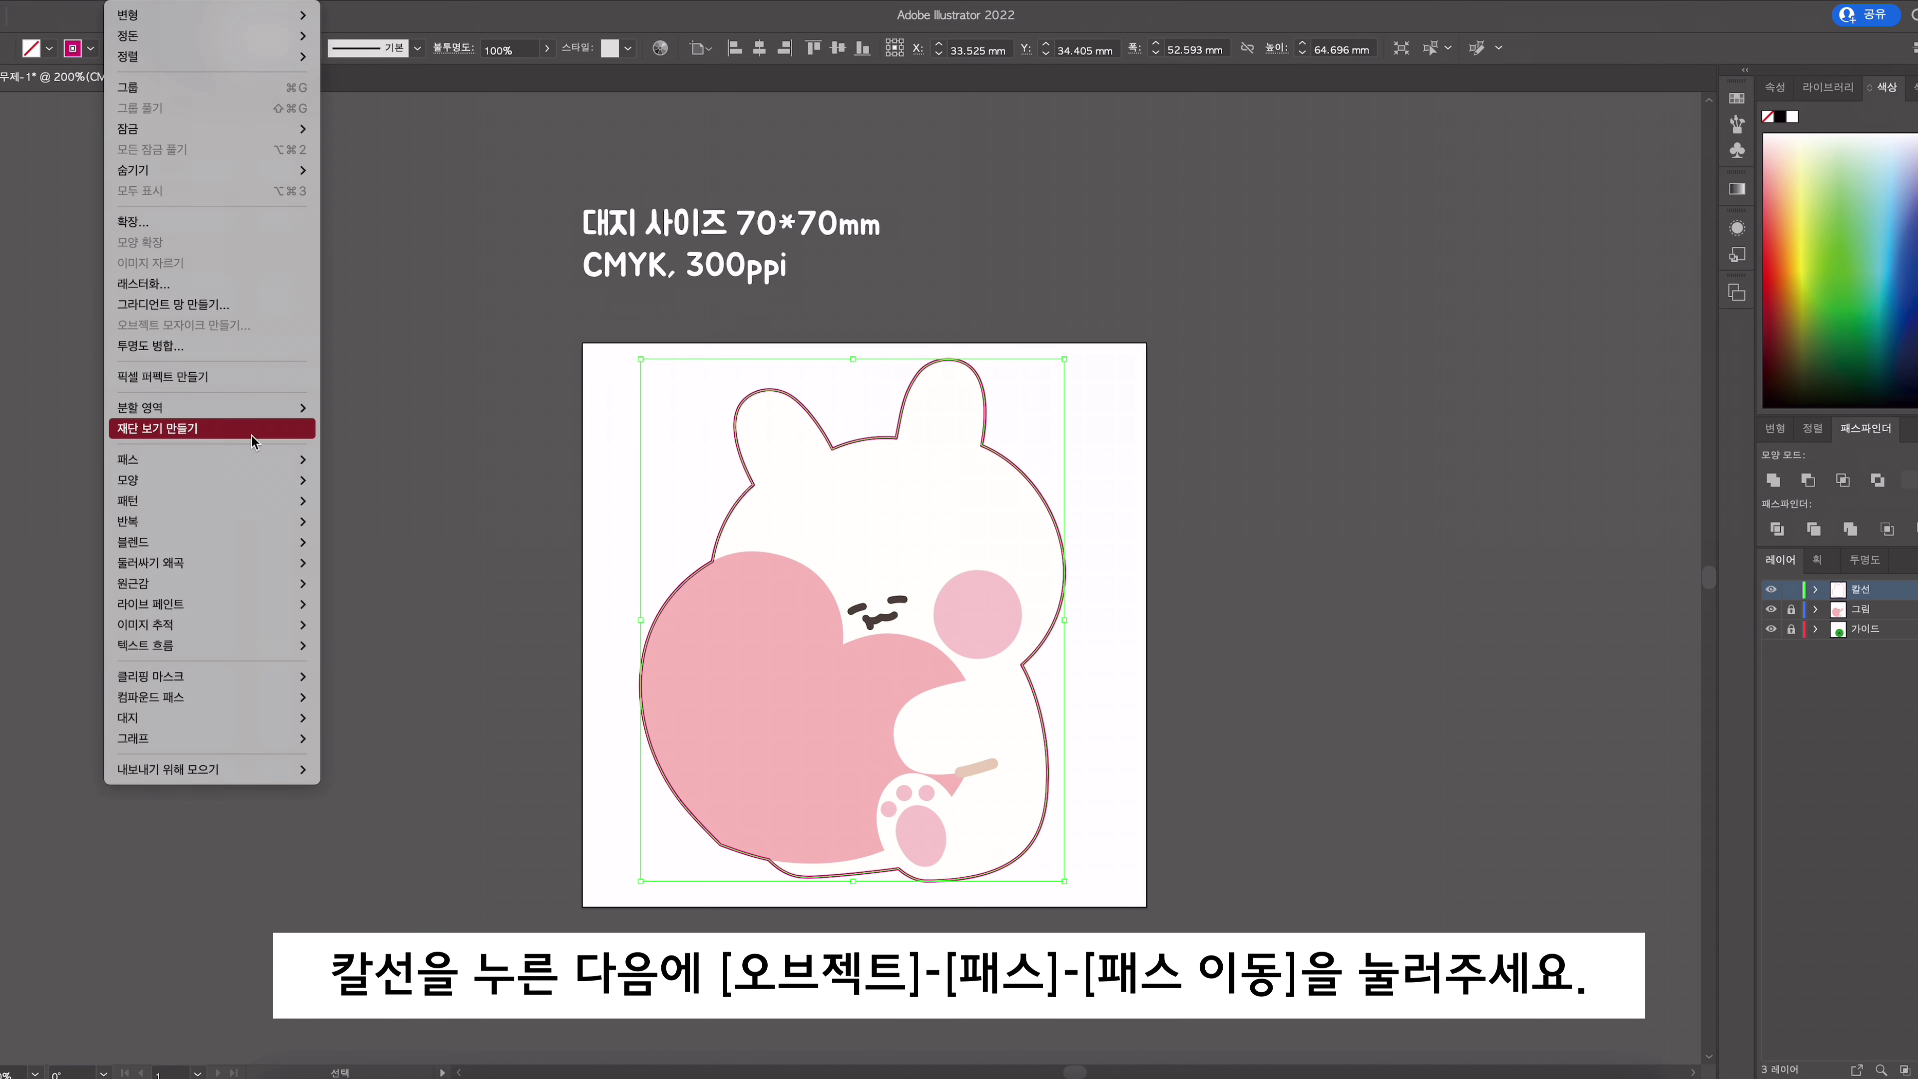
mouse_move(260, 460)
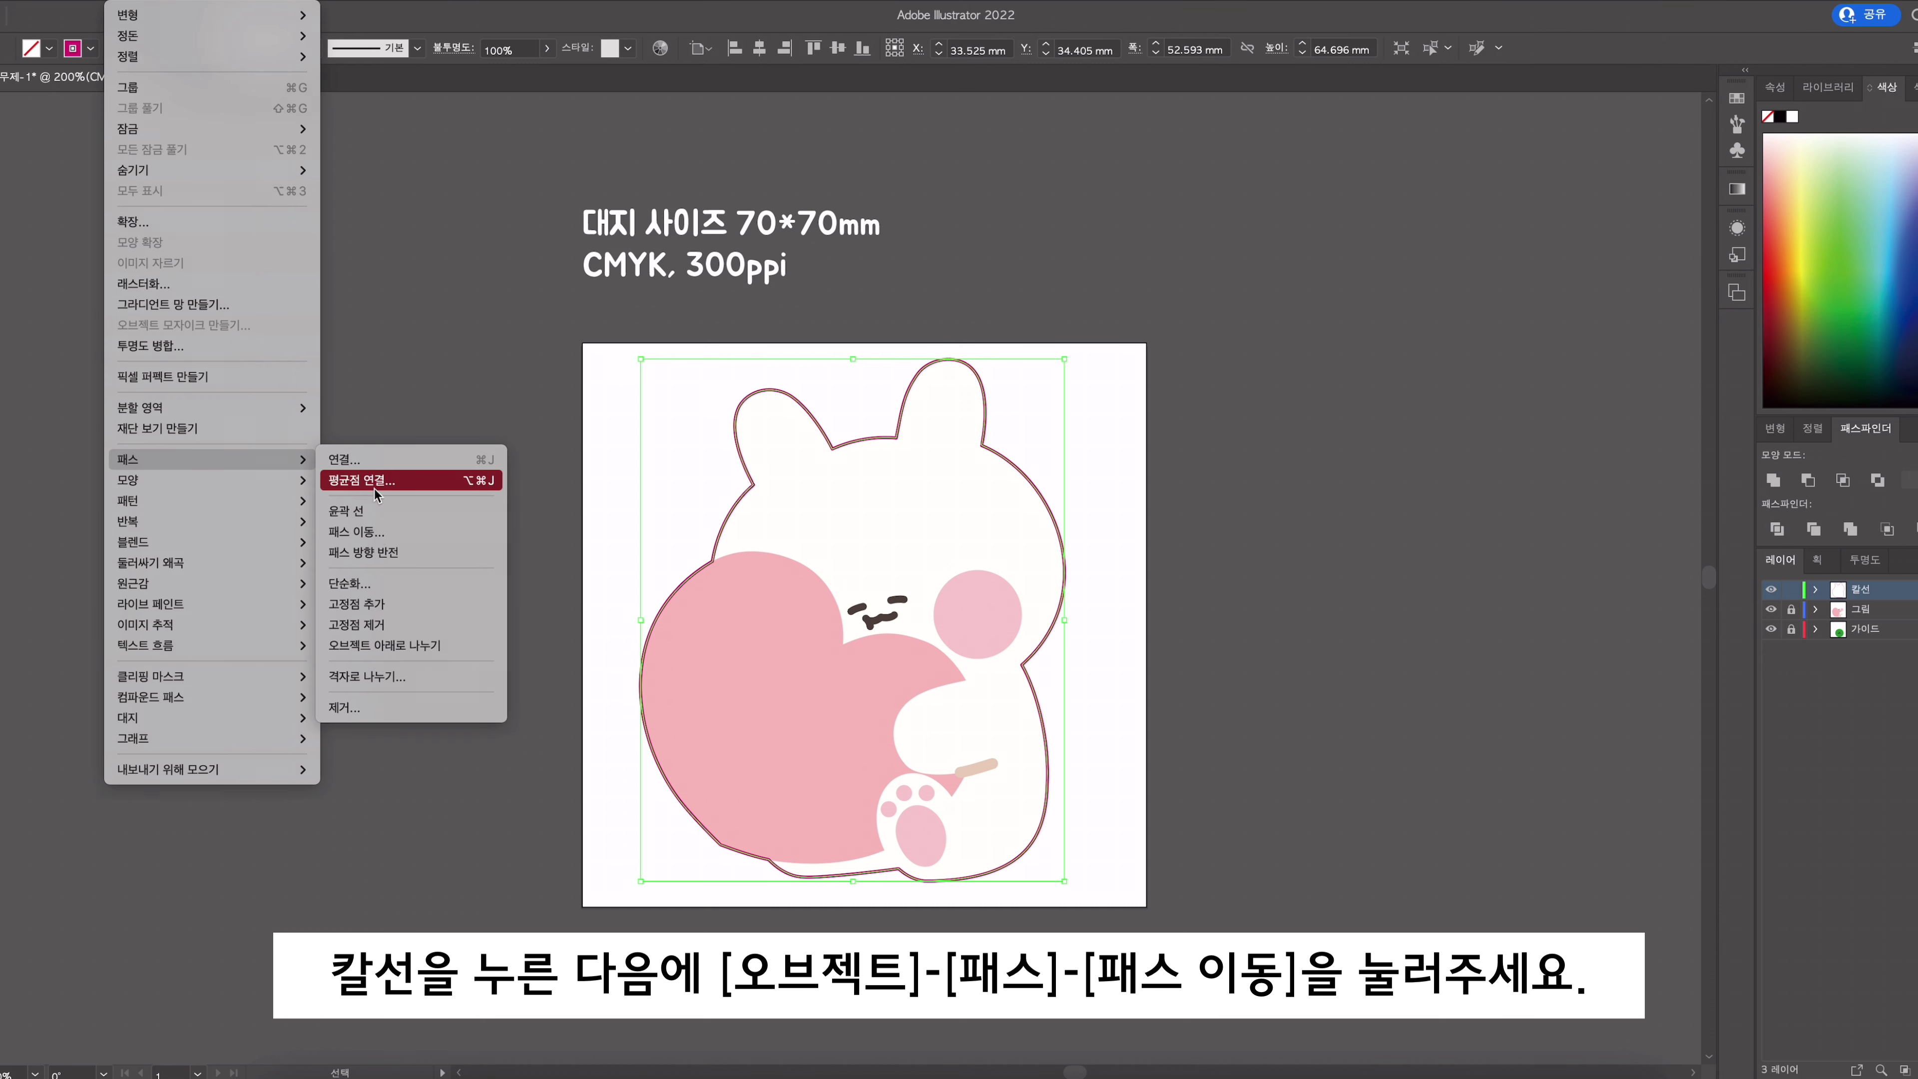
left_click(378, 536)
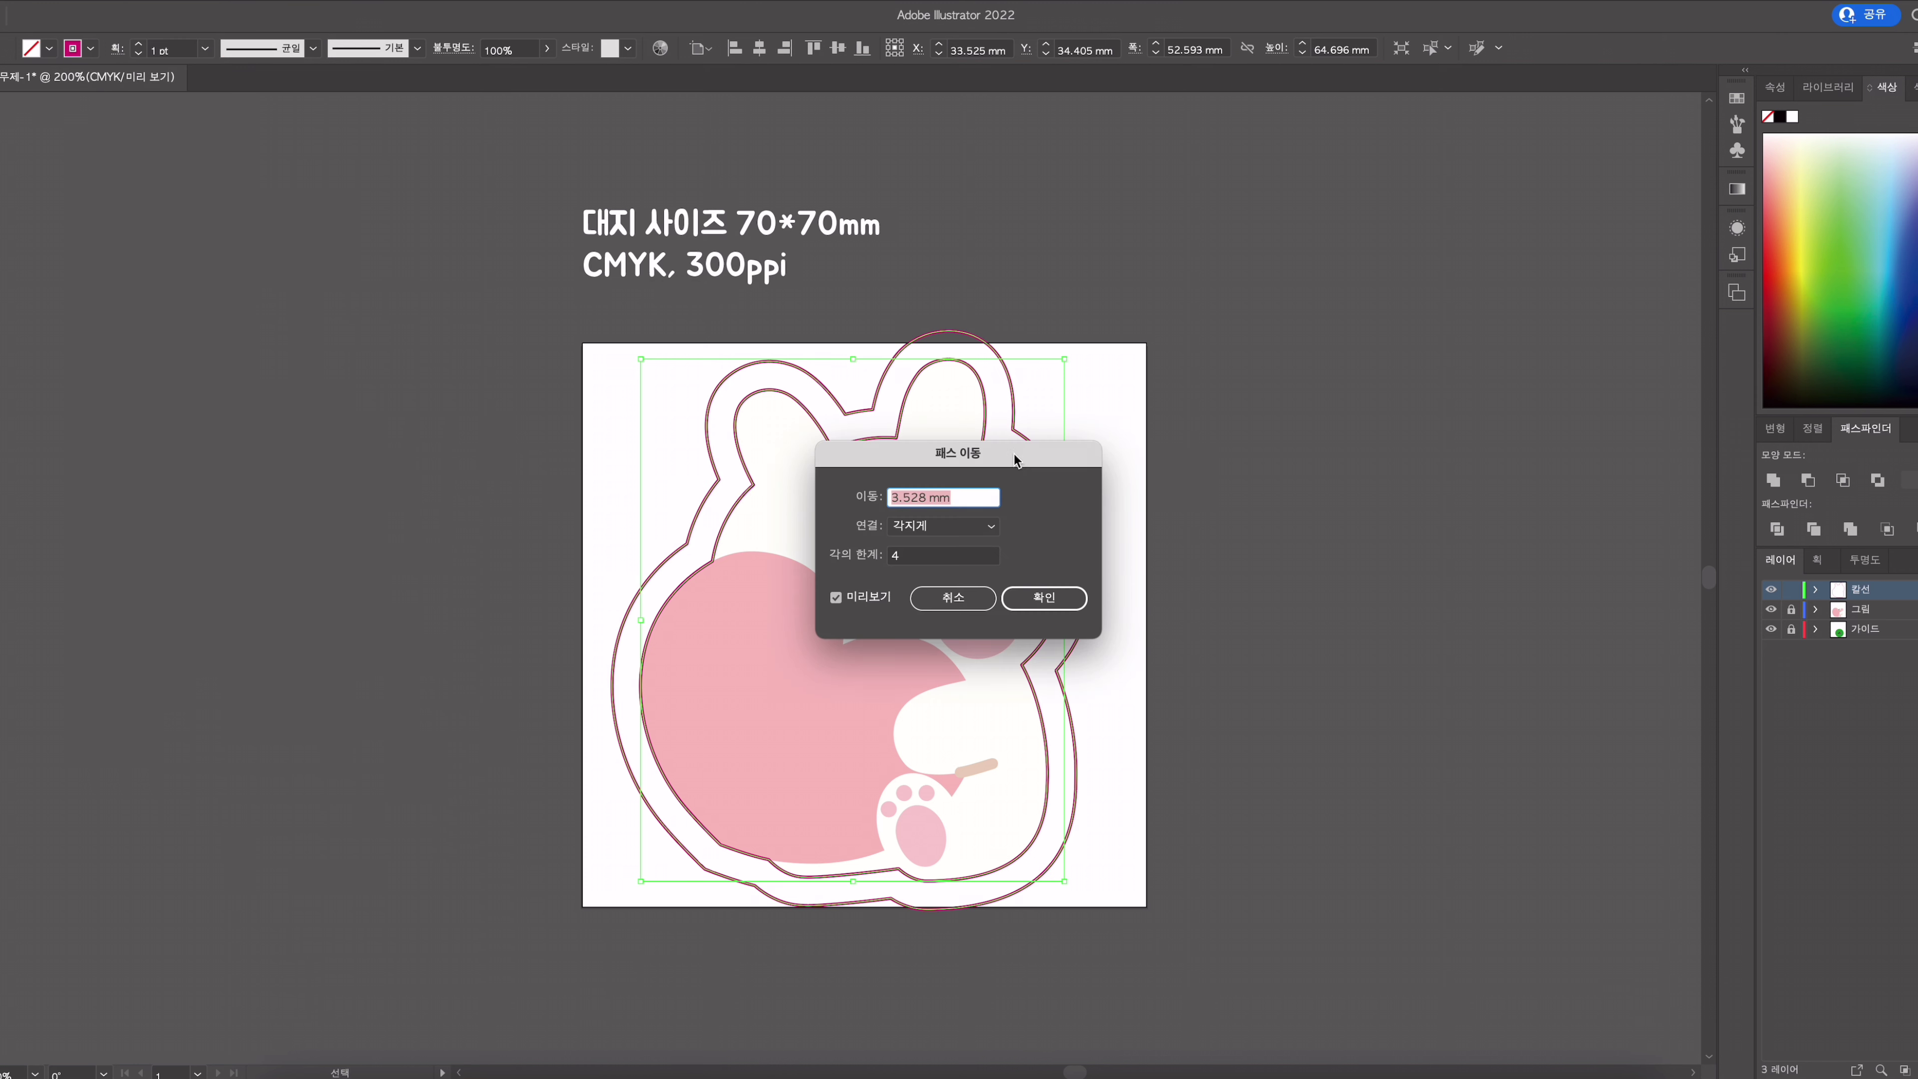
left_click_drag(1014, 454, 1335, 465)
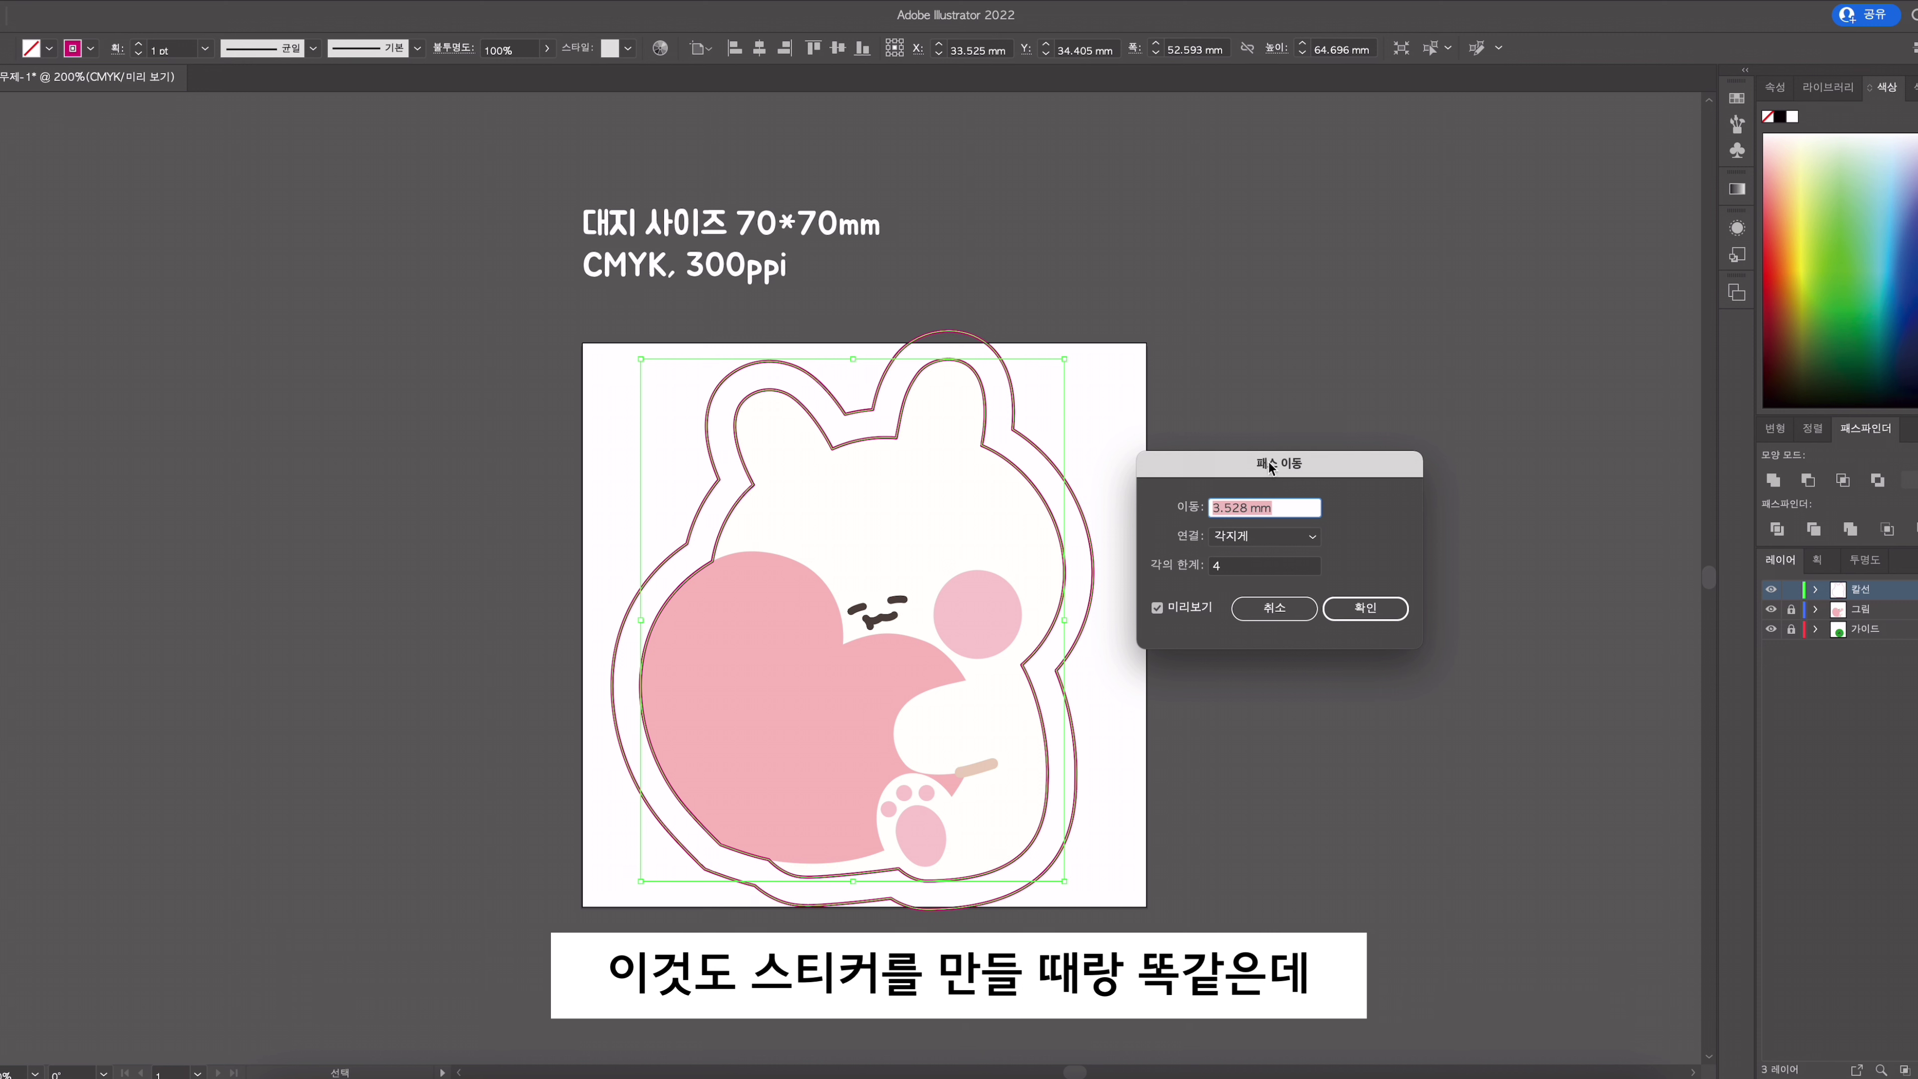
left_click_drag(1272, 471, 1311, 484)
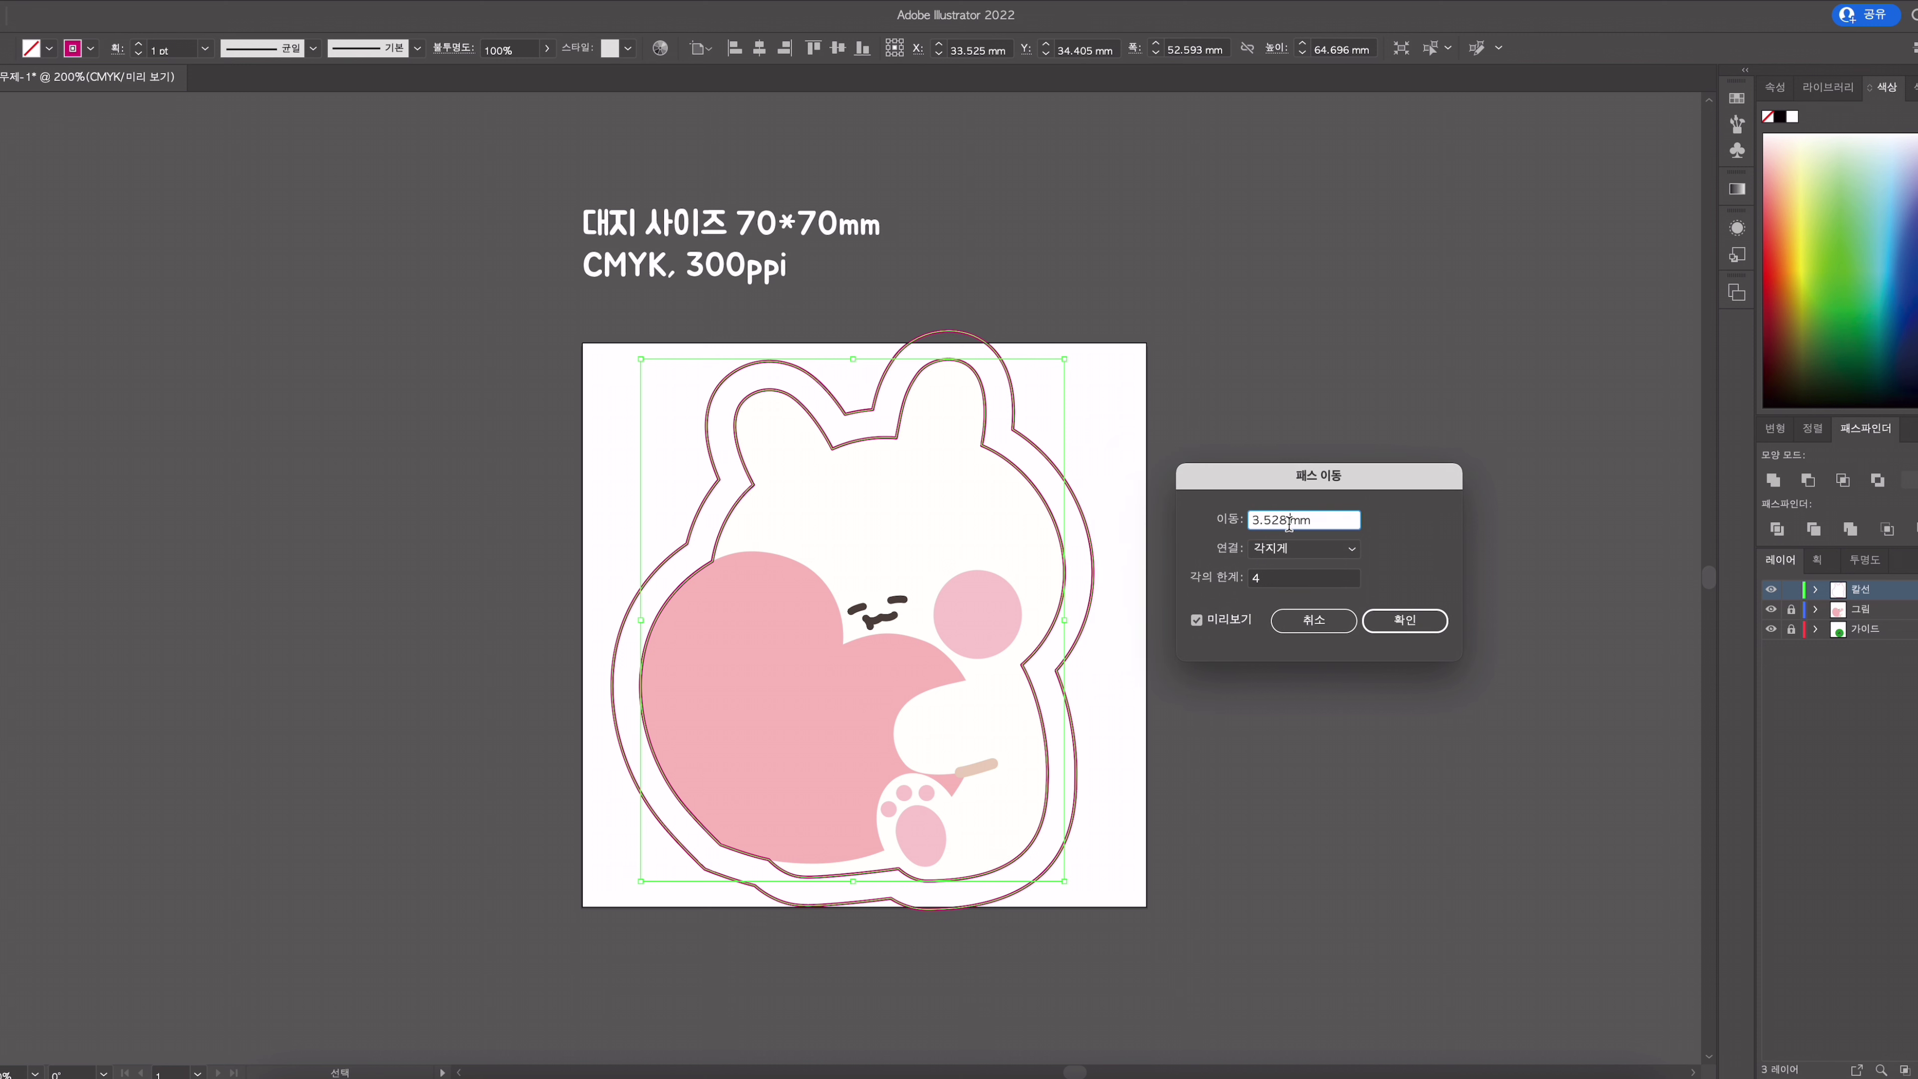
left_click(1289, 519)
double_click(1288, 519)
type("2")
left_click(1304, 548)
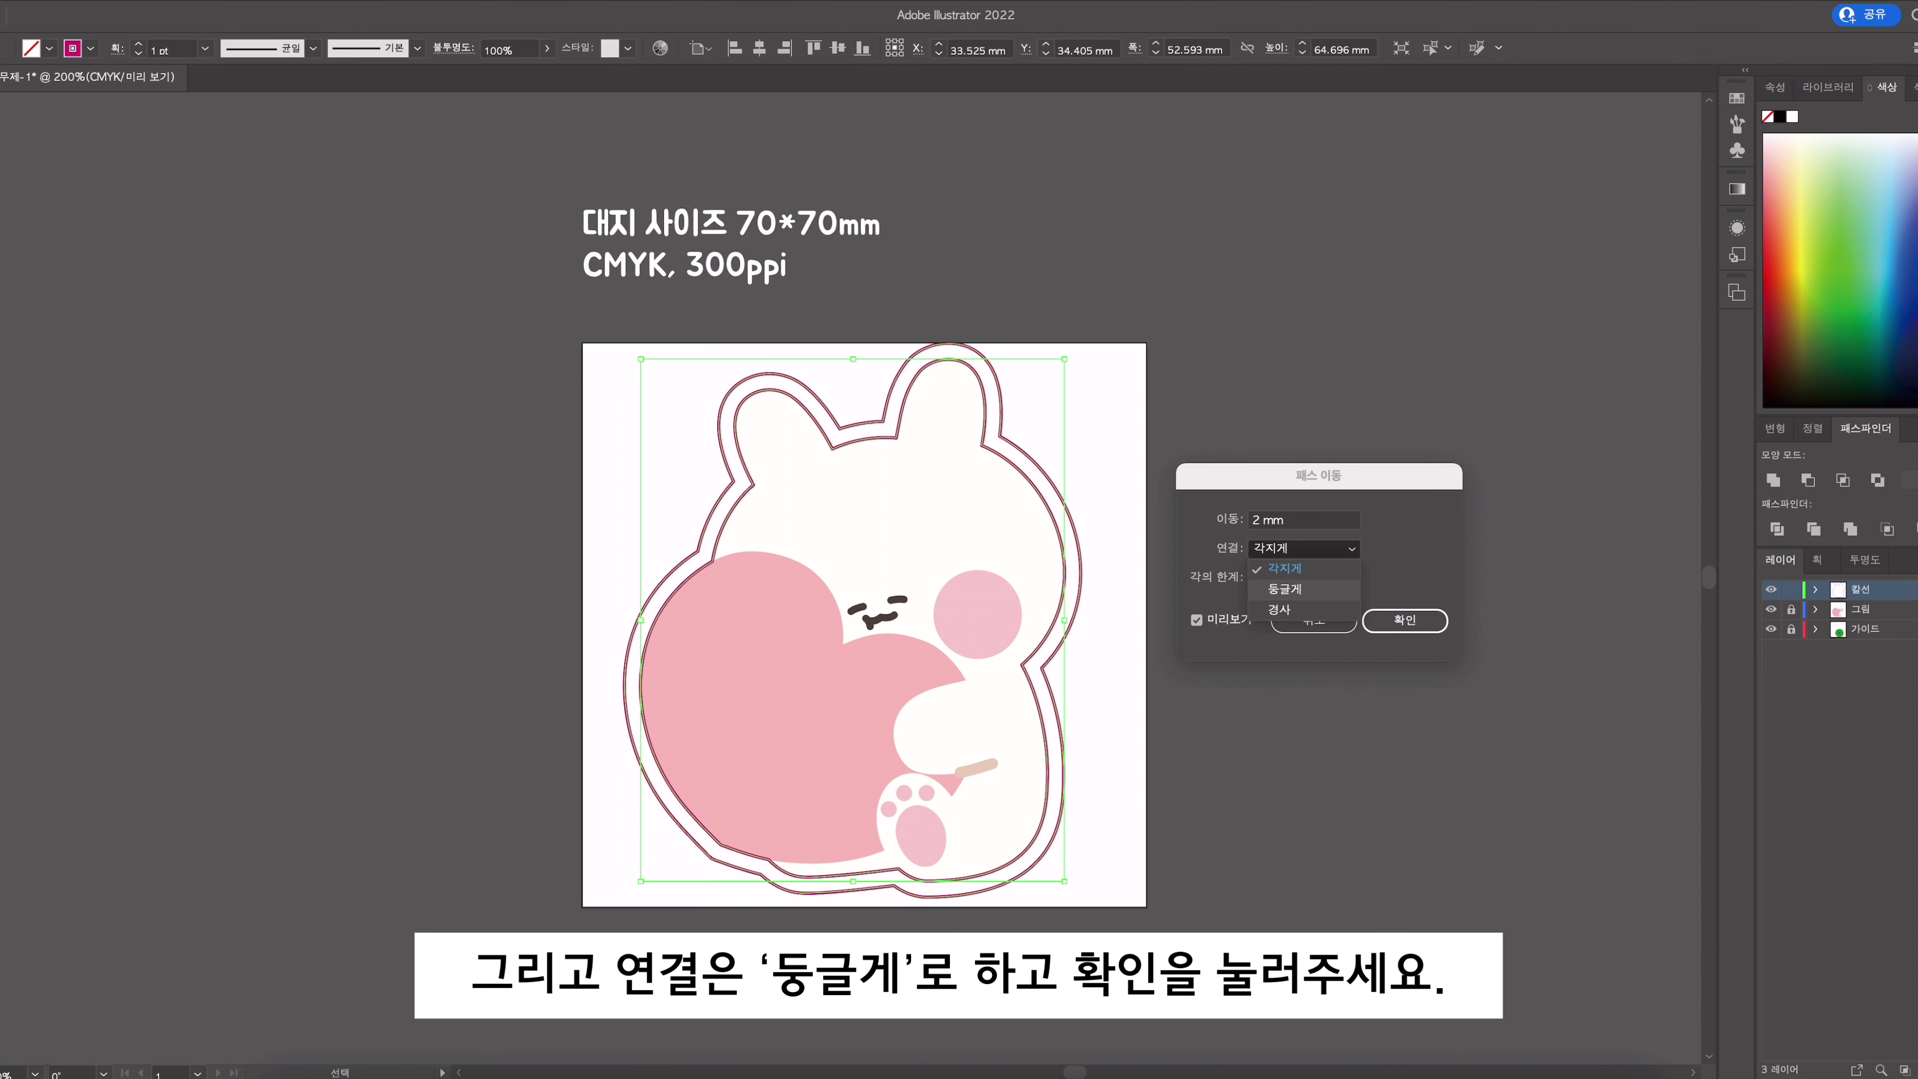
left_click(1285, 589)
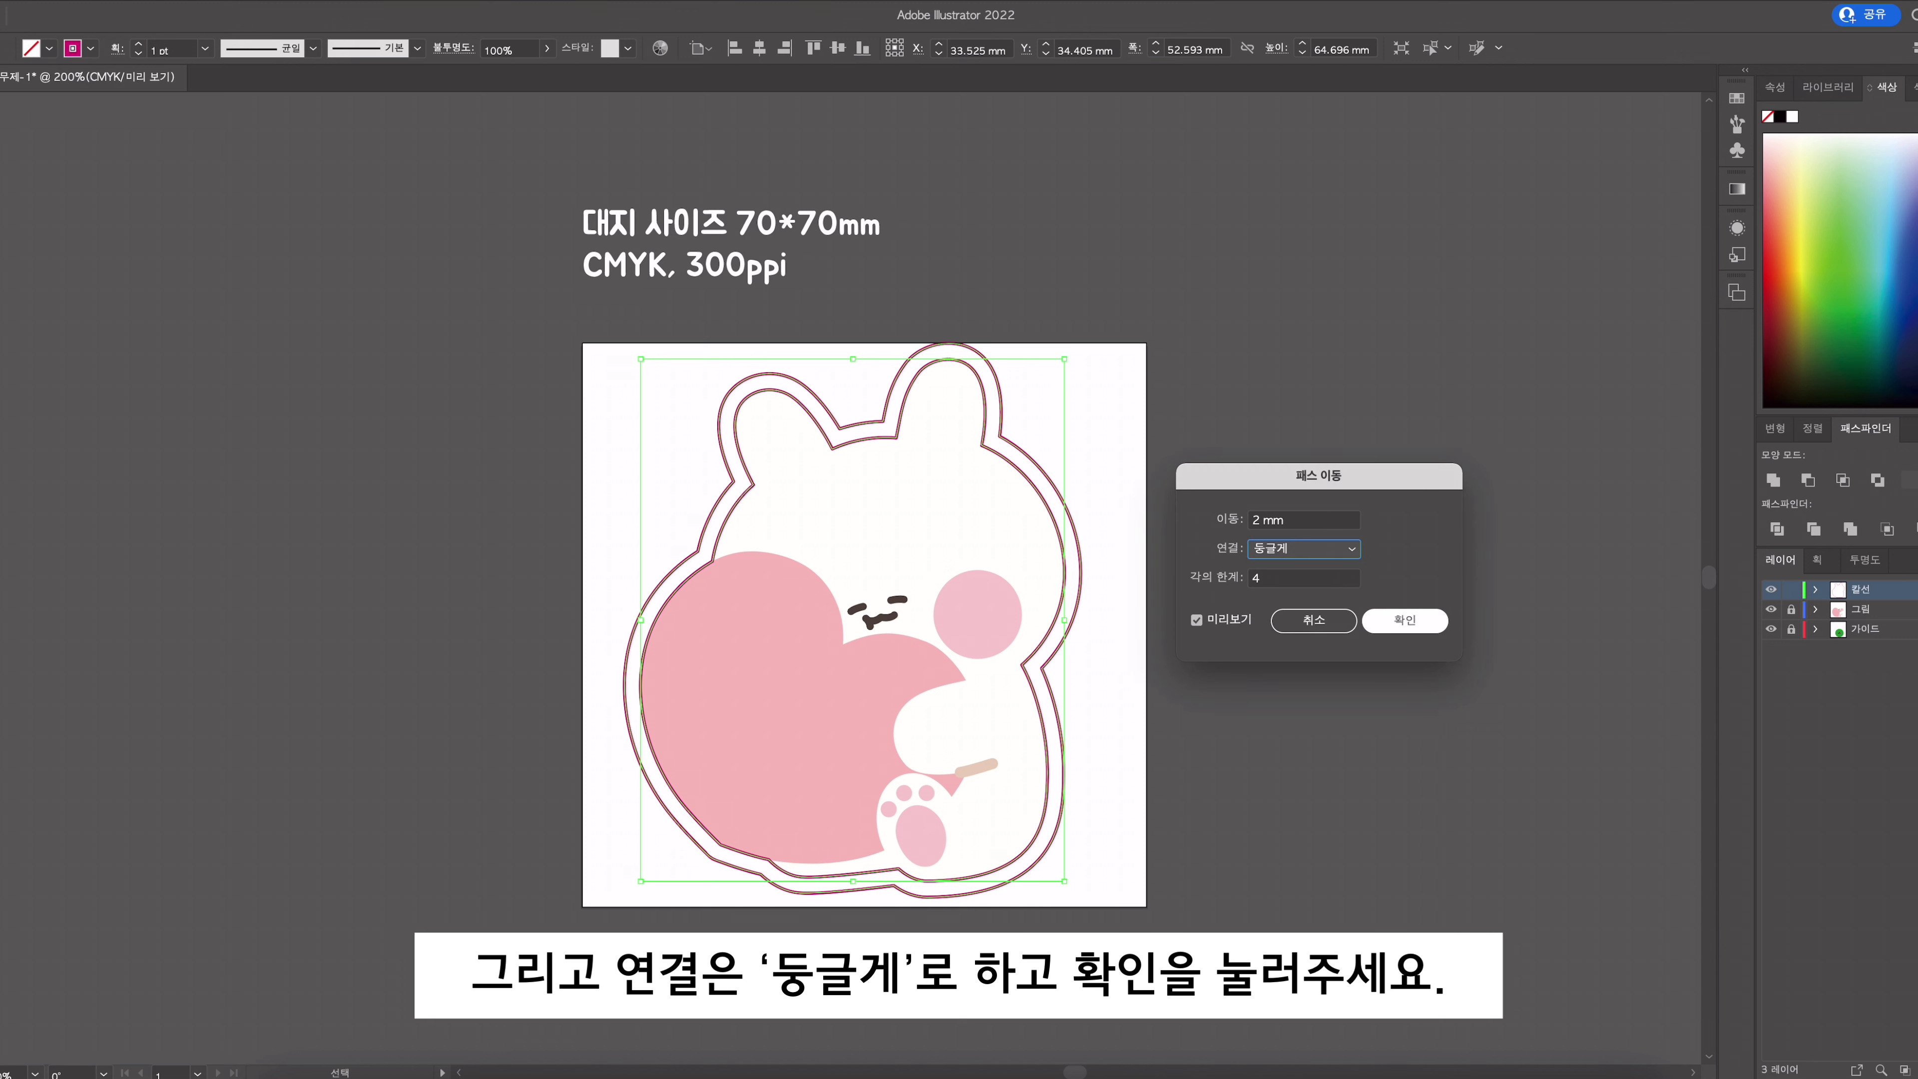
key("Return")
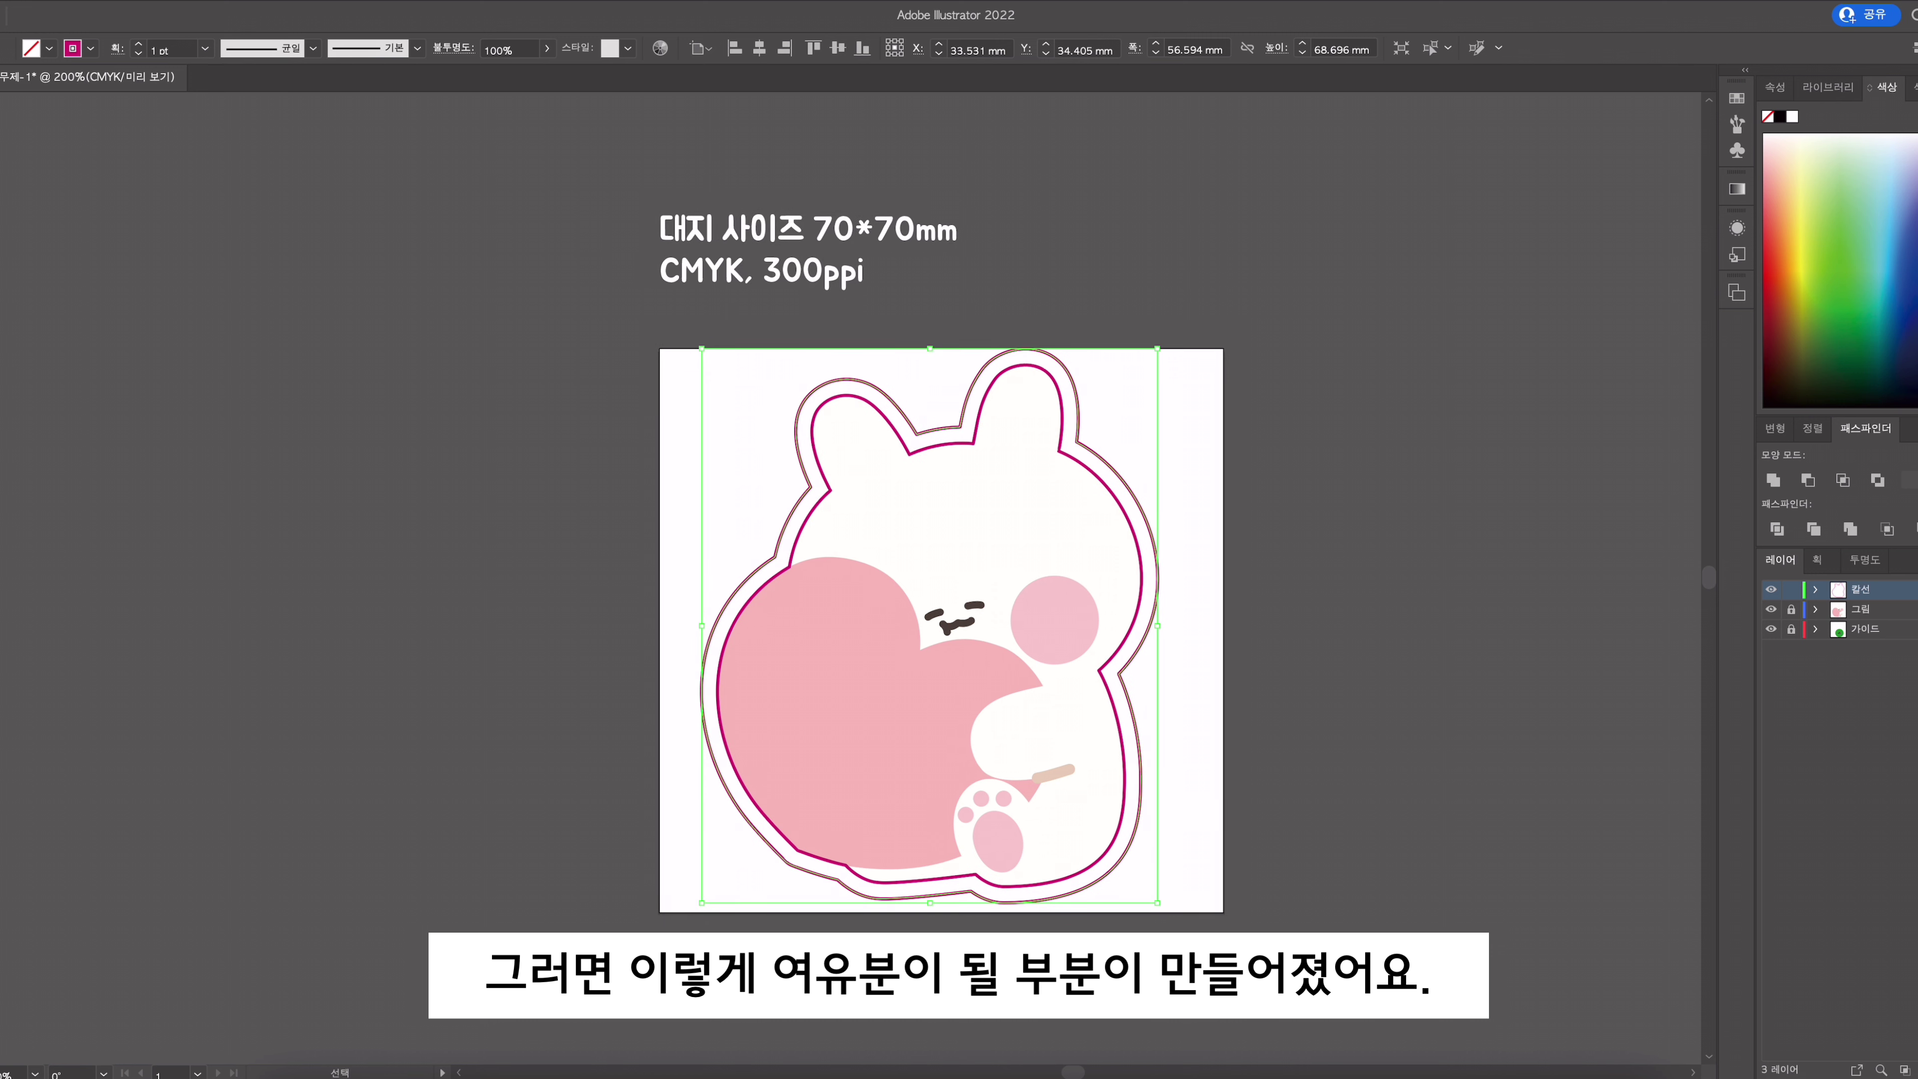
key("ctrl+shift+a")
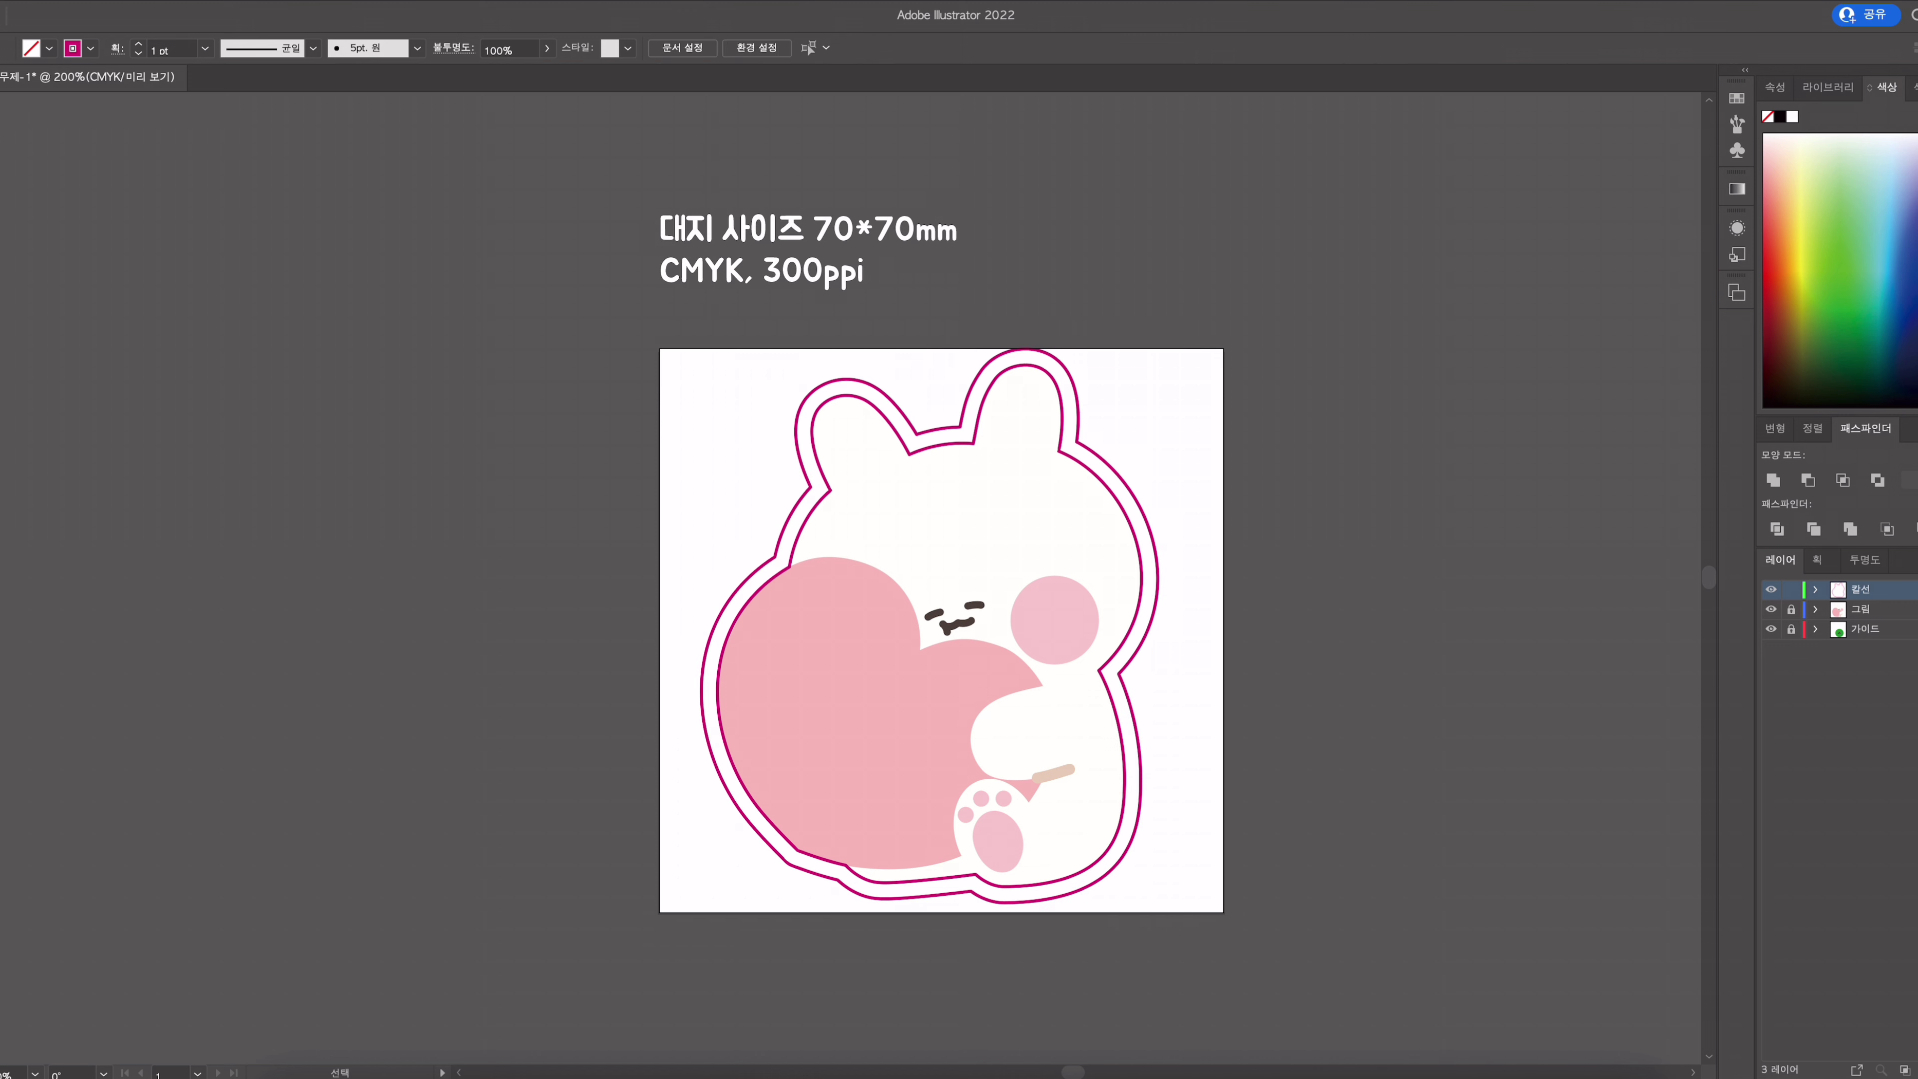
Step: Add a new layer directly above the 가이드 layer and name it 여유분
left_click(1888, 628)
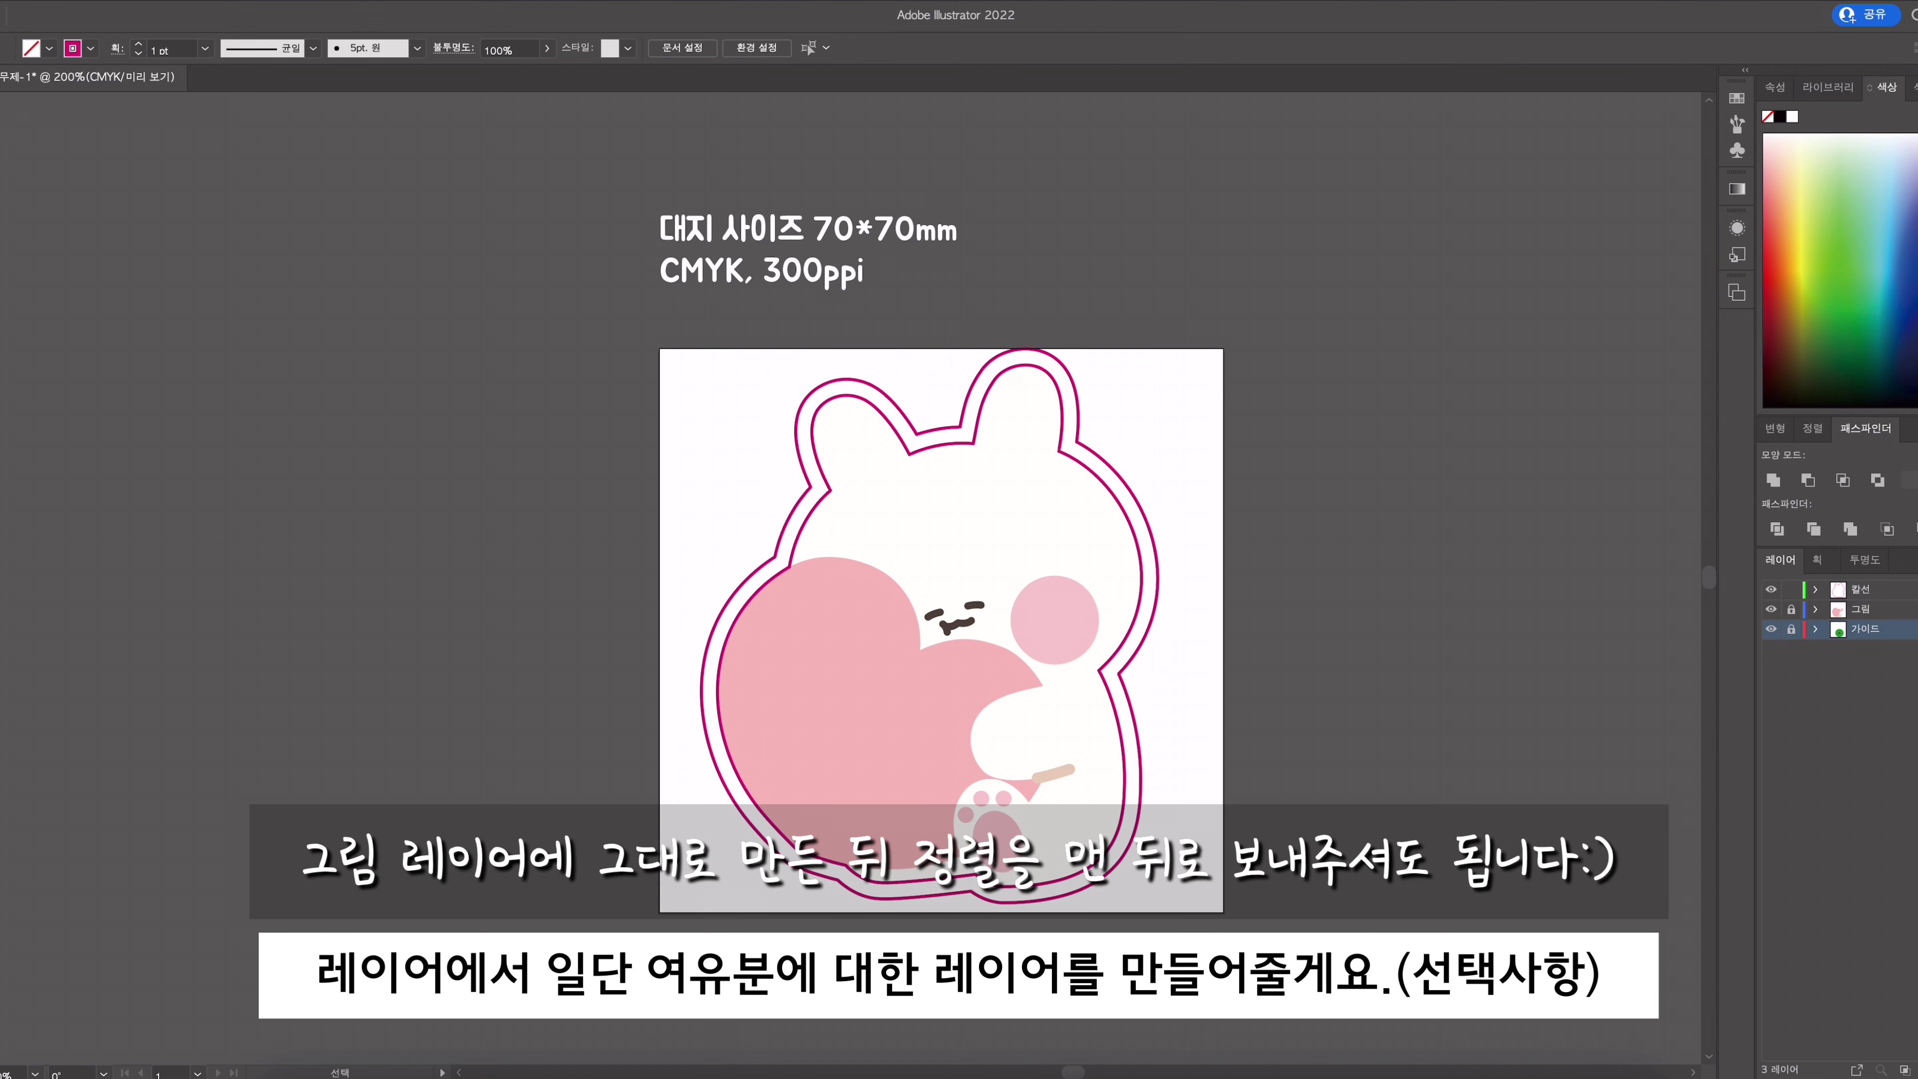
key("super+l")
double_click(1870, 629)
type("여유분")
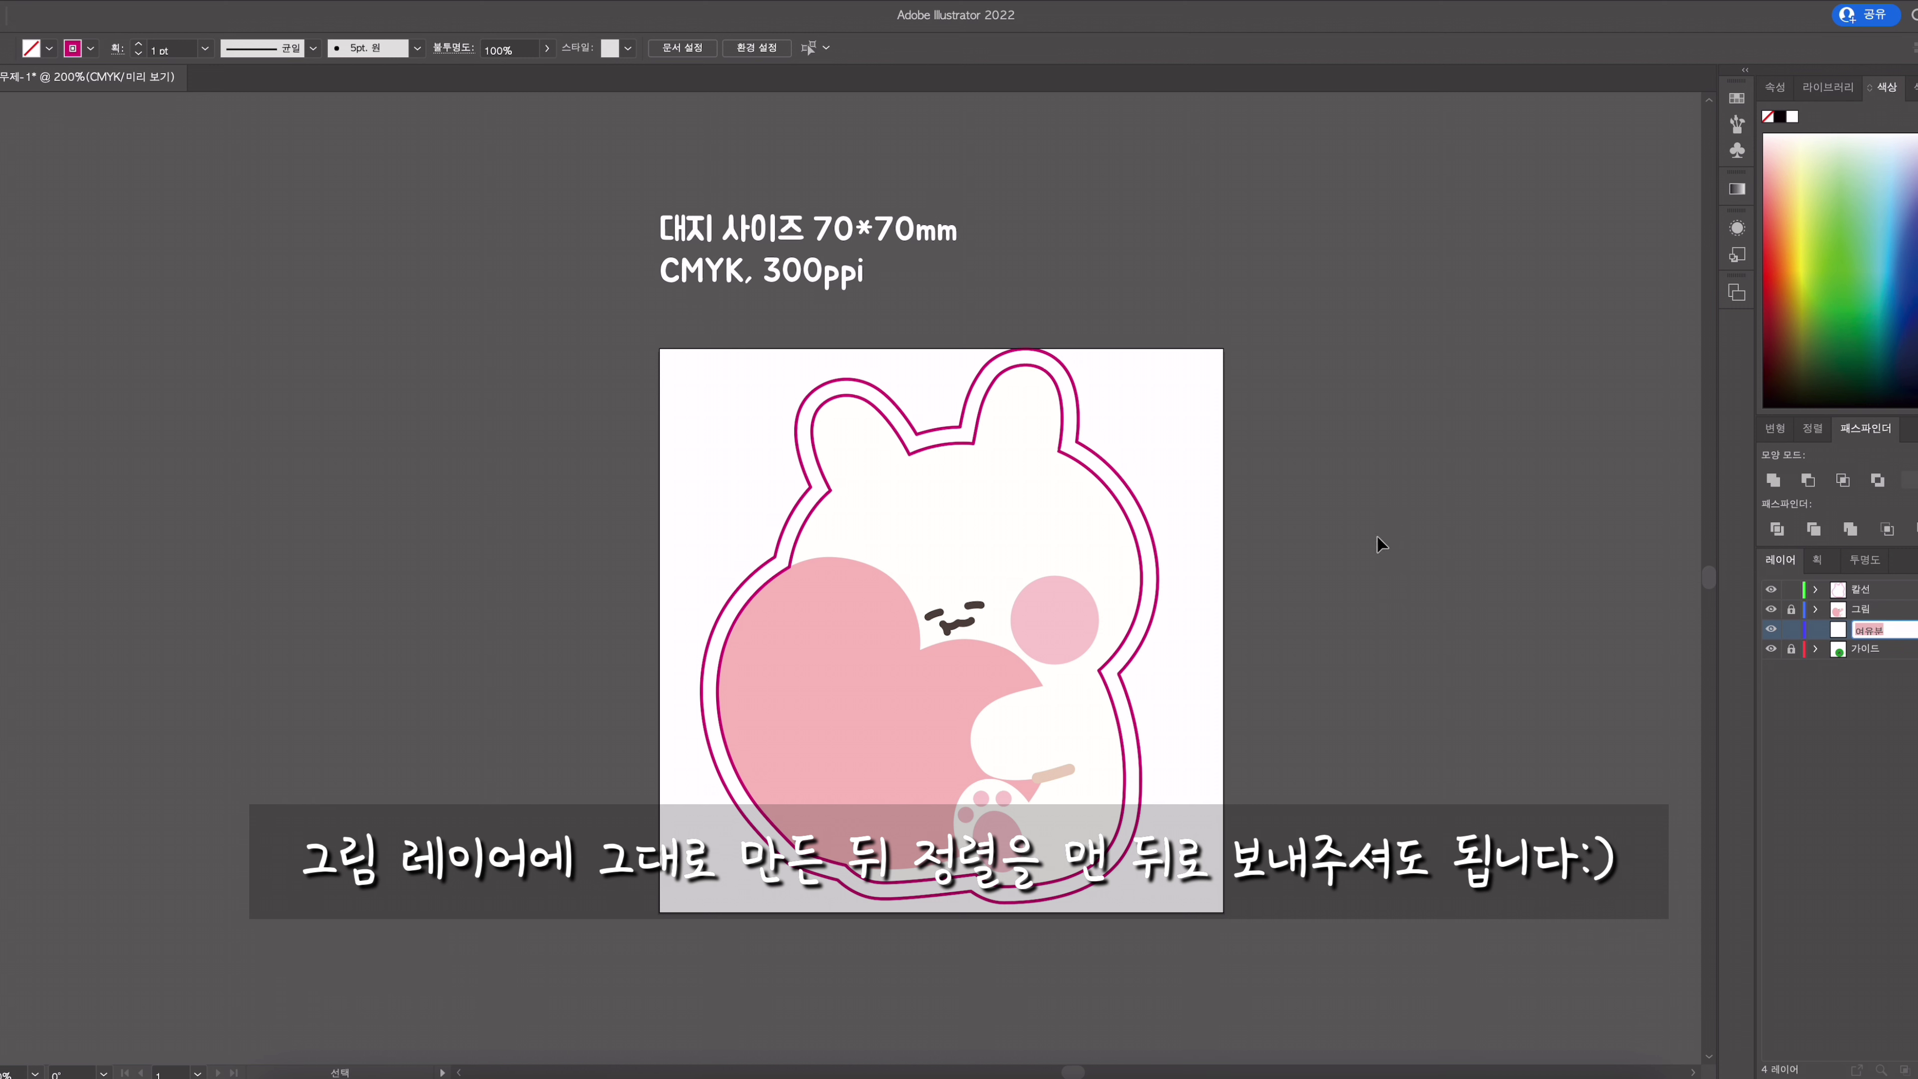
key("Return")
Step: Move the outer offset outline from the 칼선 layer to the 여유분 layer, keeping it in place
left_click(1163, 547)
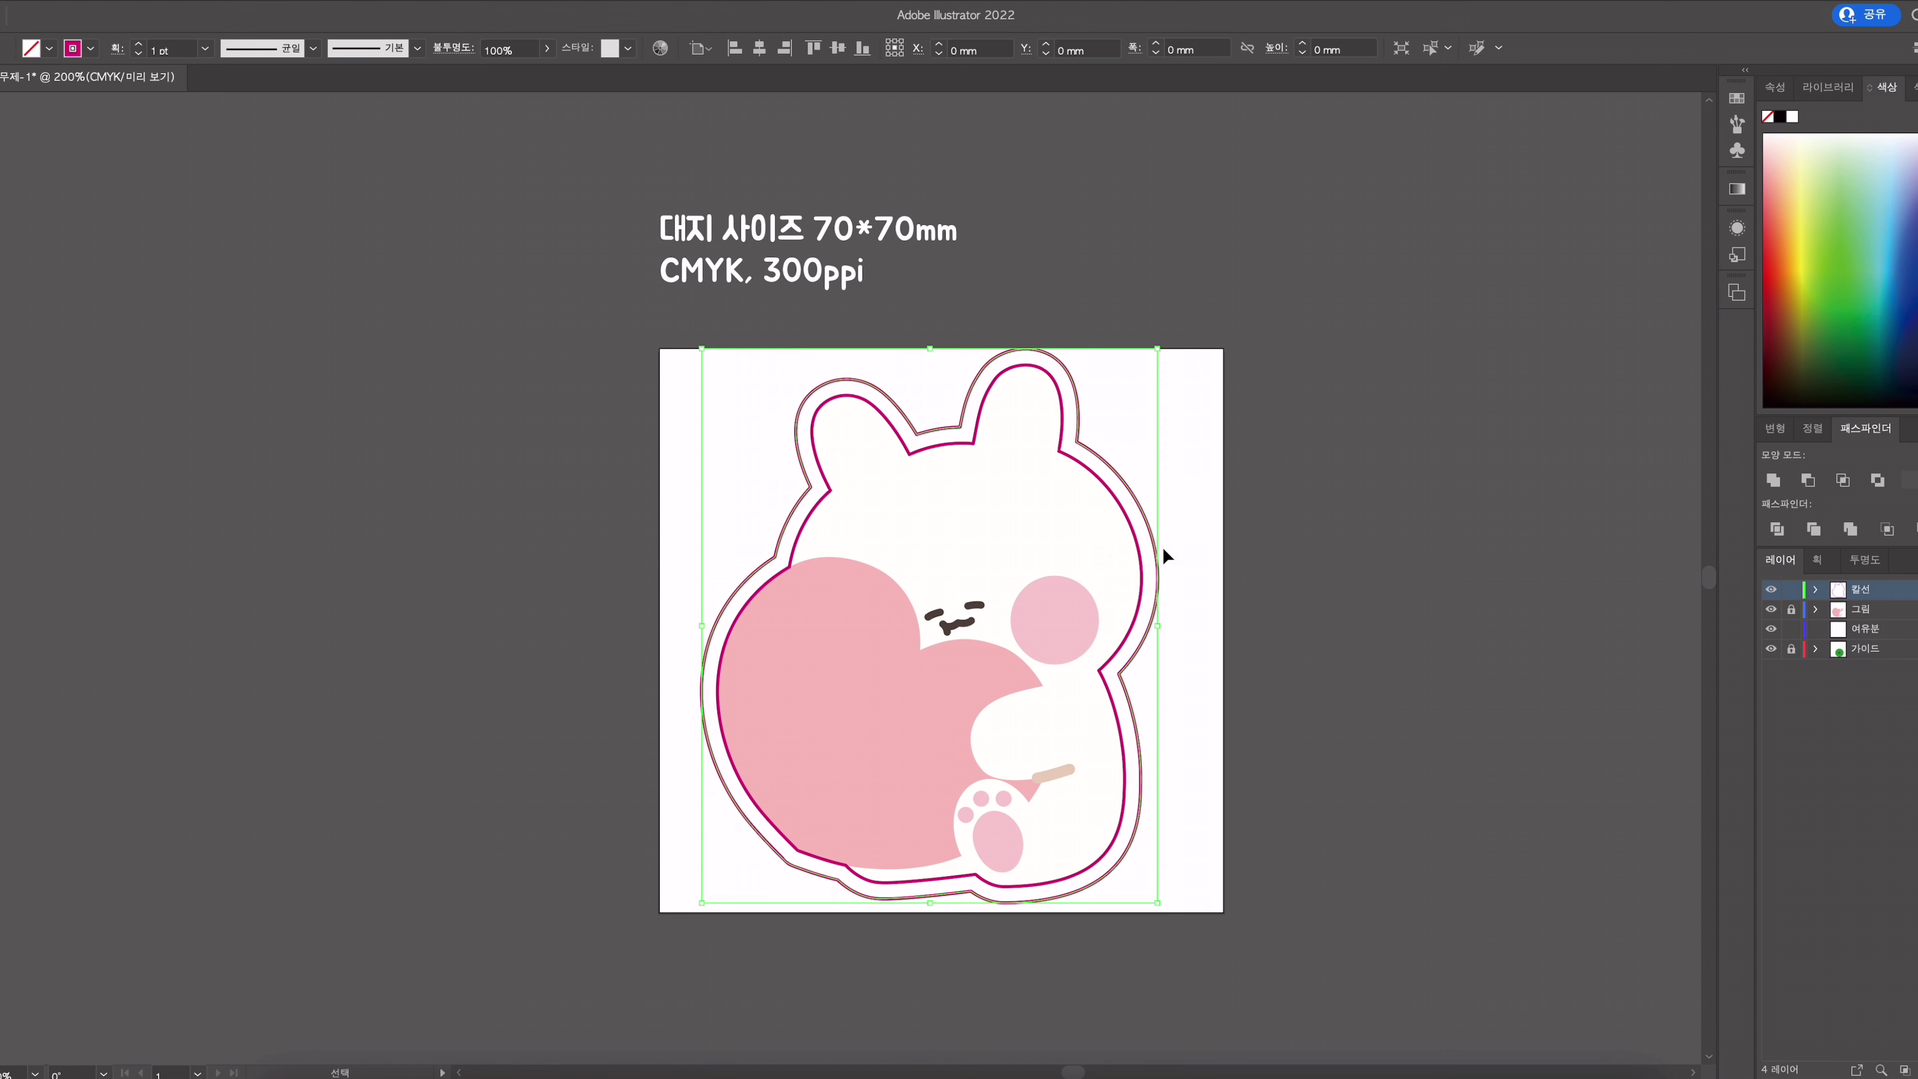
left_click(1182, 522)
left_click(1123, 490)
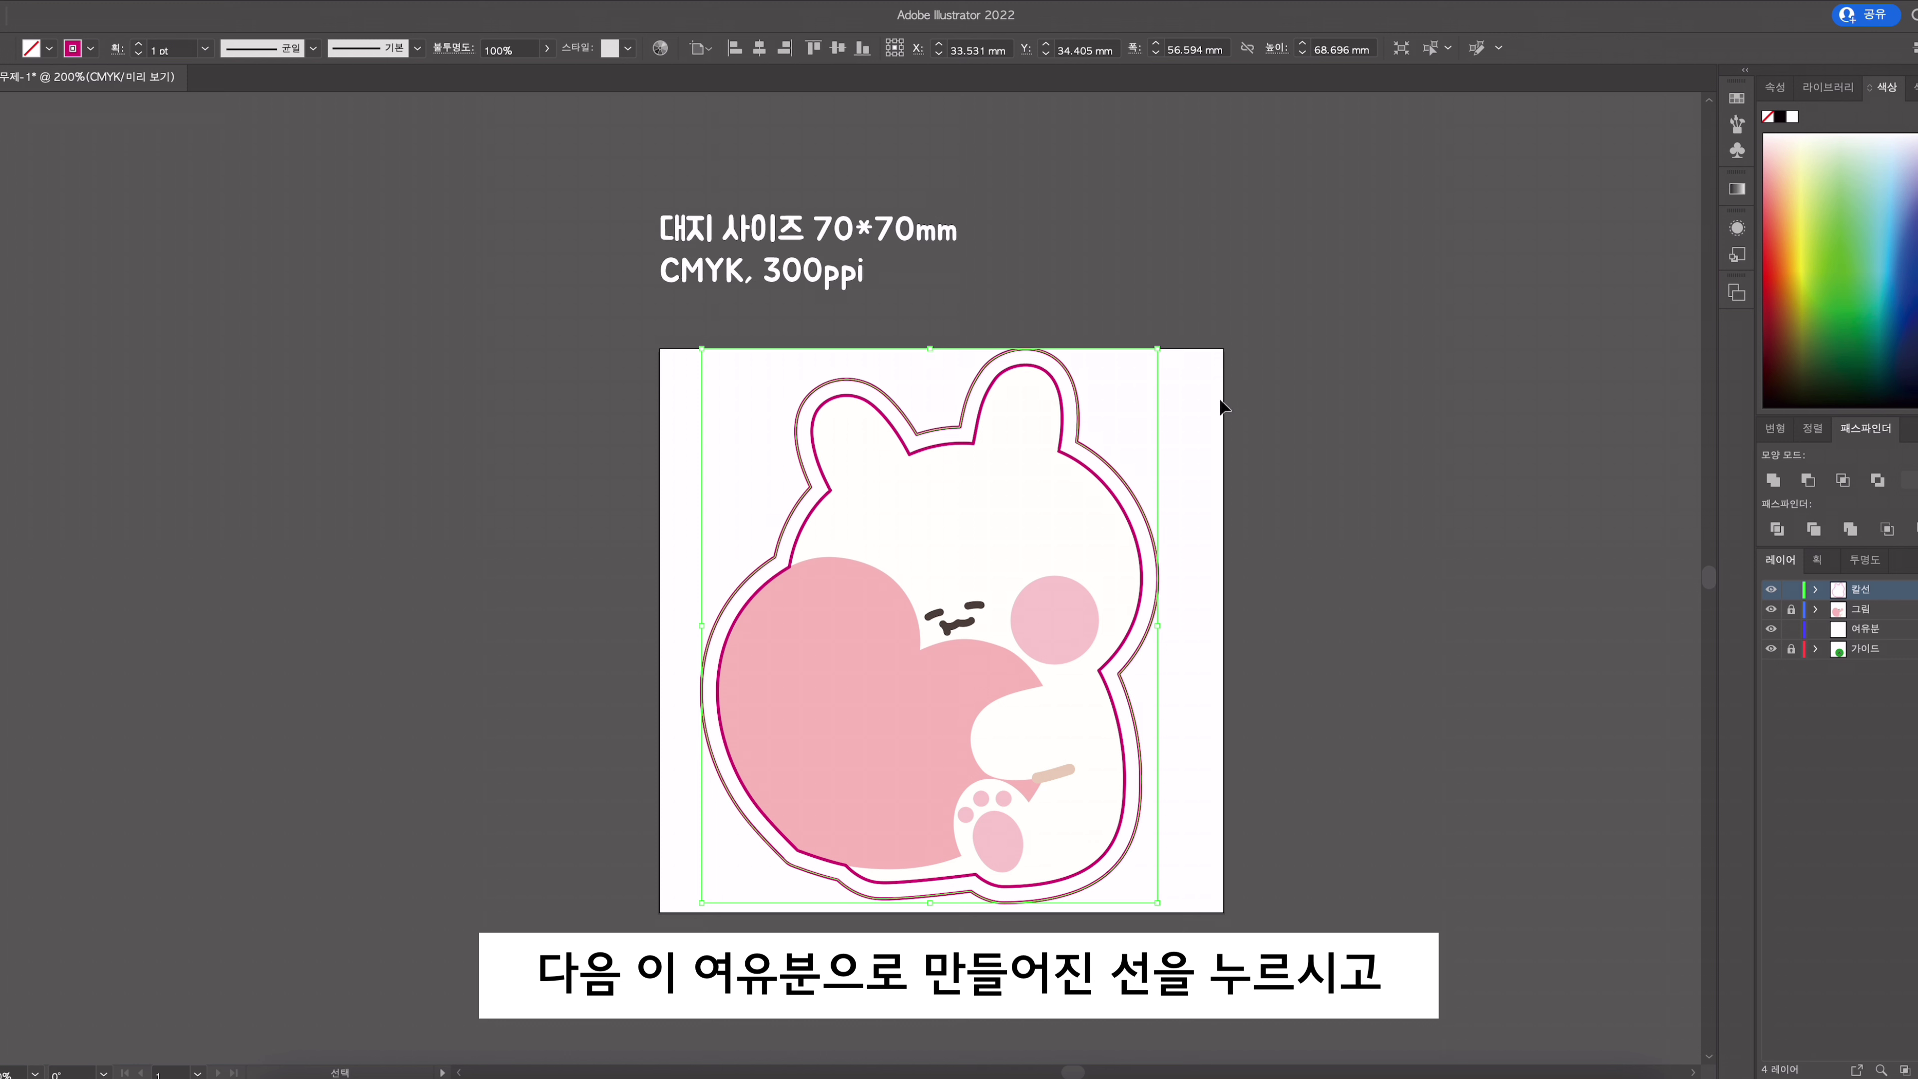
key("ctrl+x")
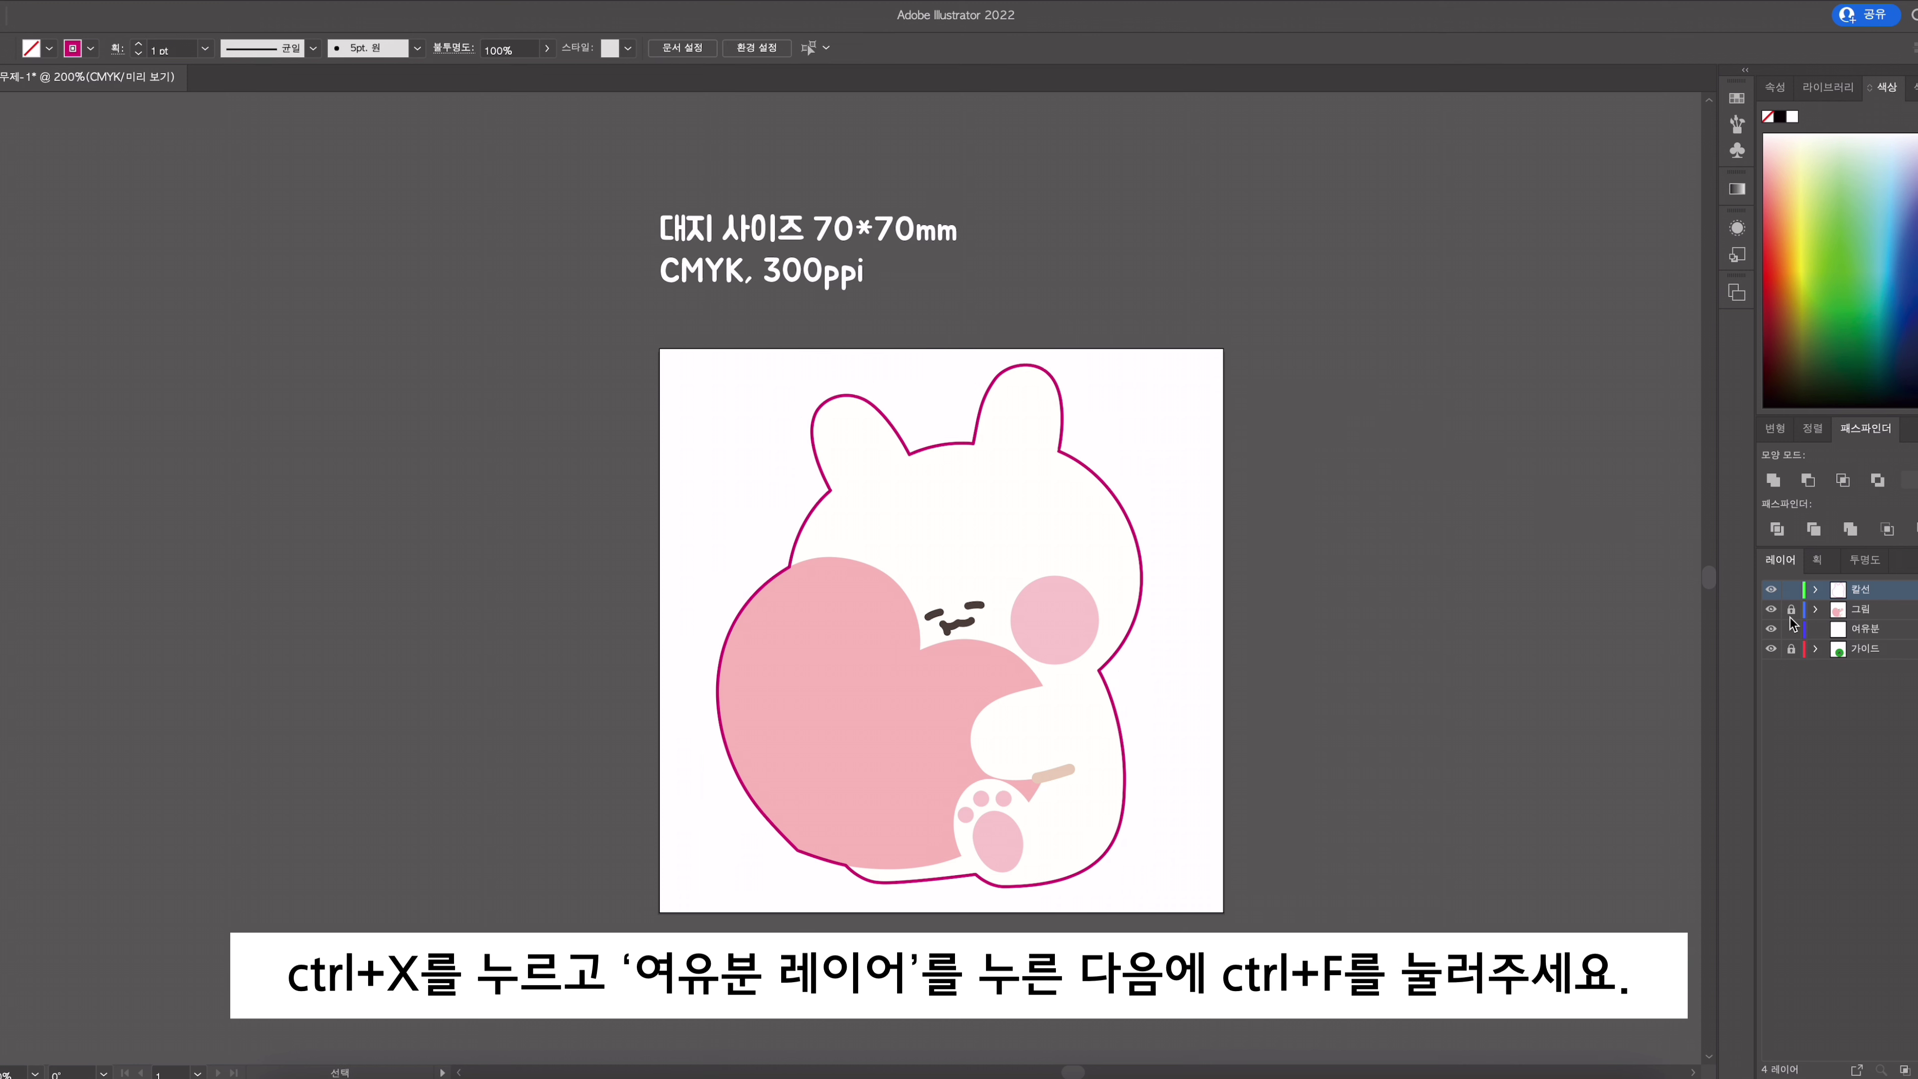
left_click(1810, 628)
key("ctrl+f")
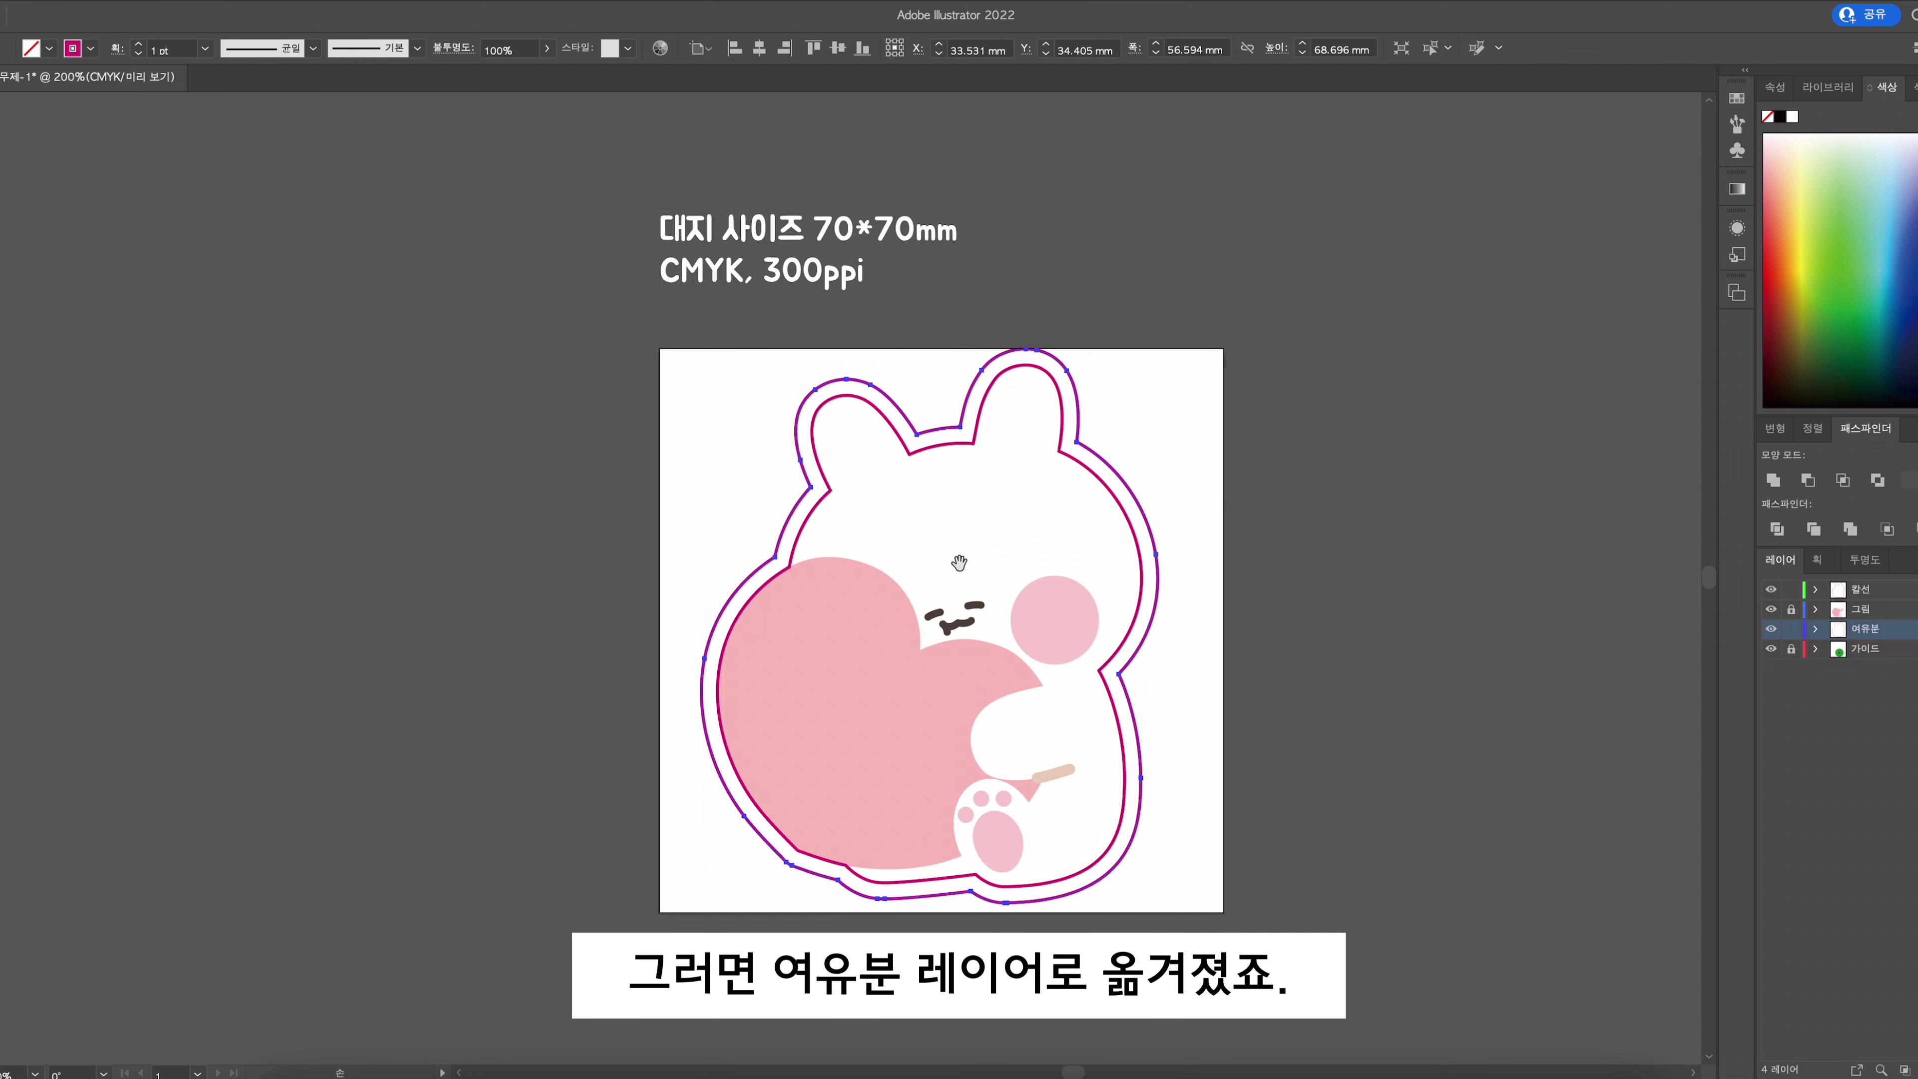
Step: Remove the offset outline's stroke, fill it with the white sampled from the rabbit's head, and deselect it
scroll(959, 566, "up", 2)
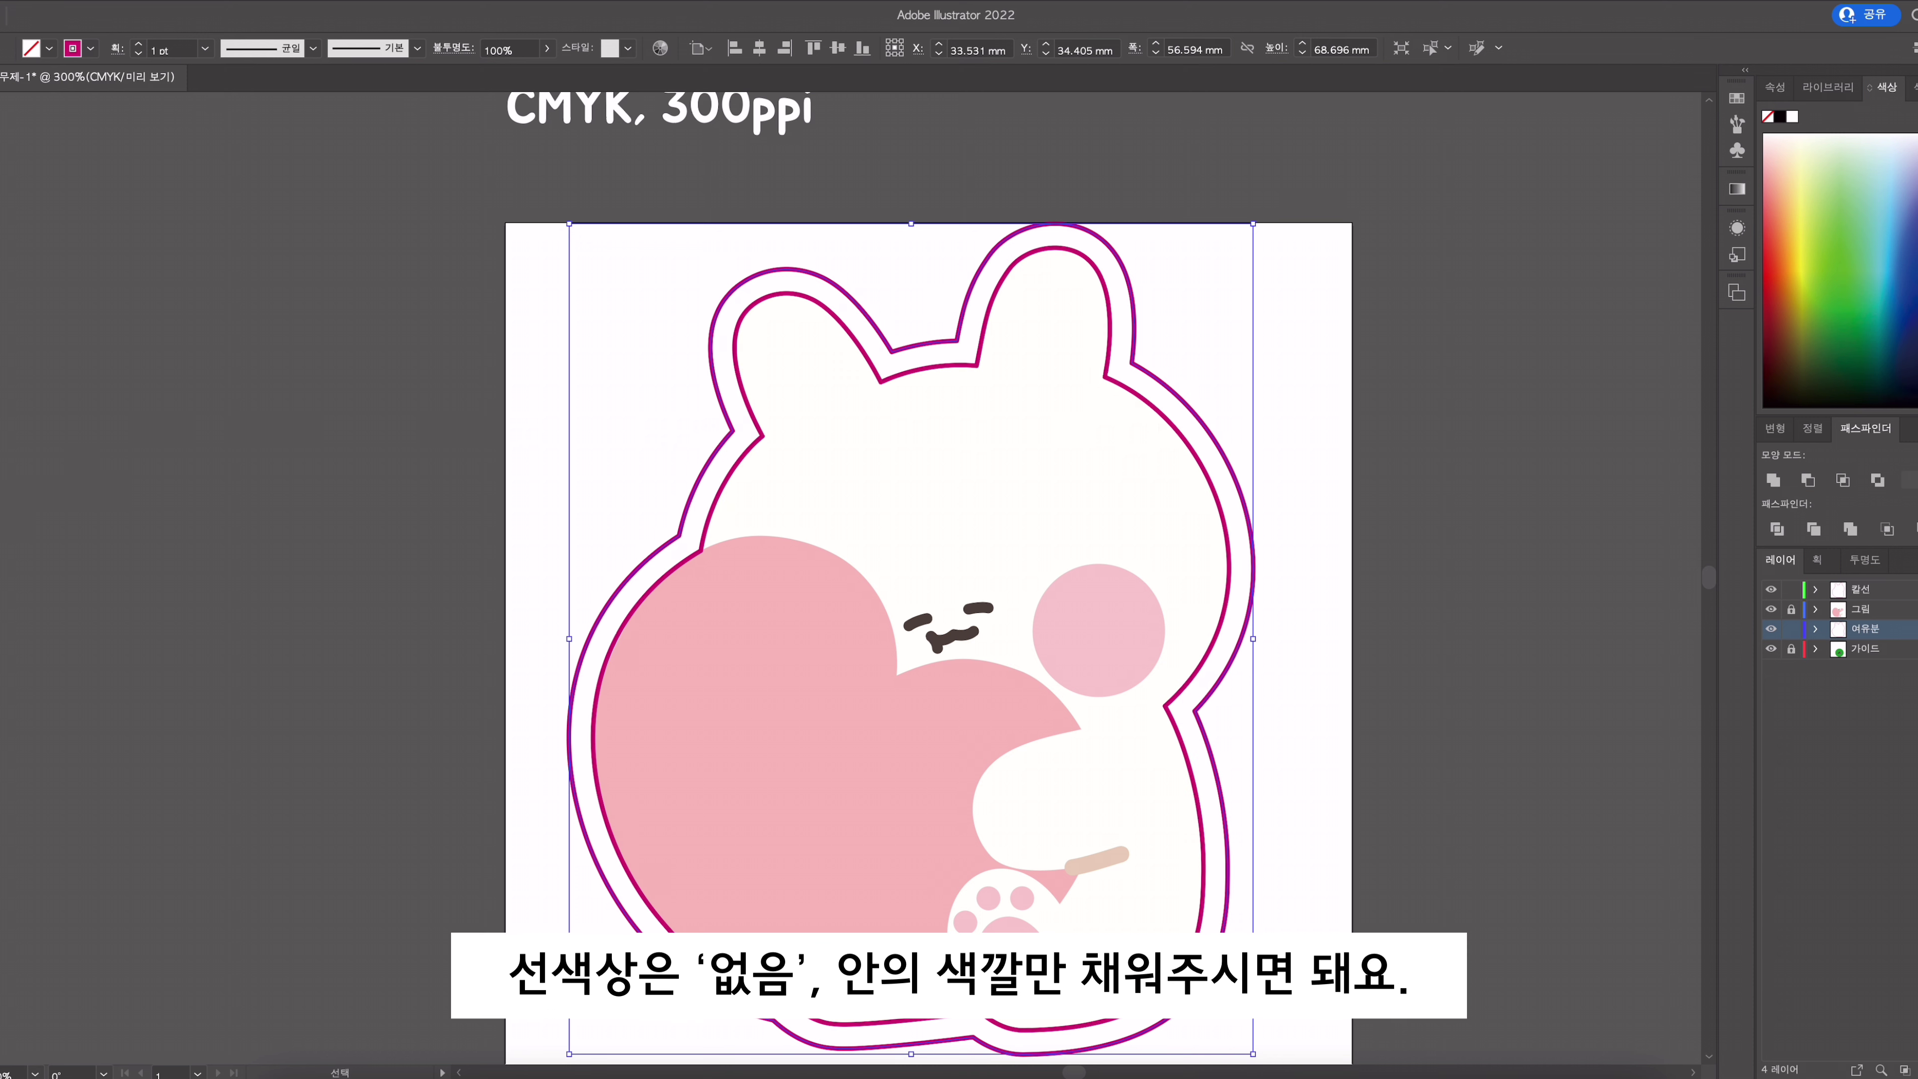
key("slash")
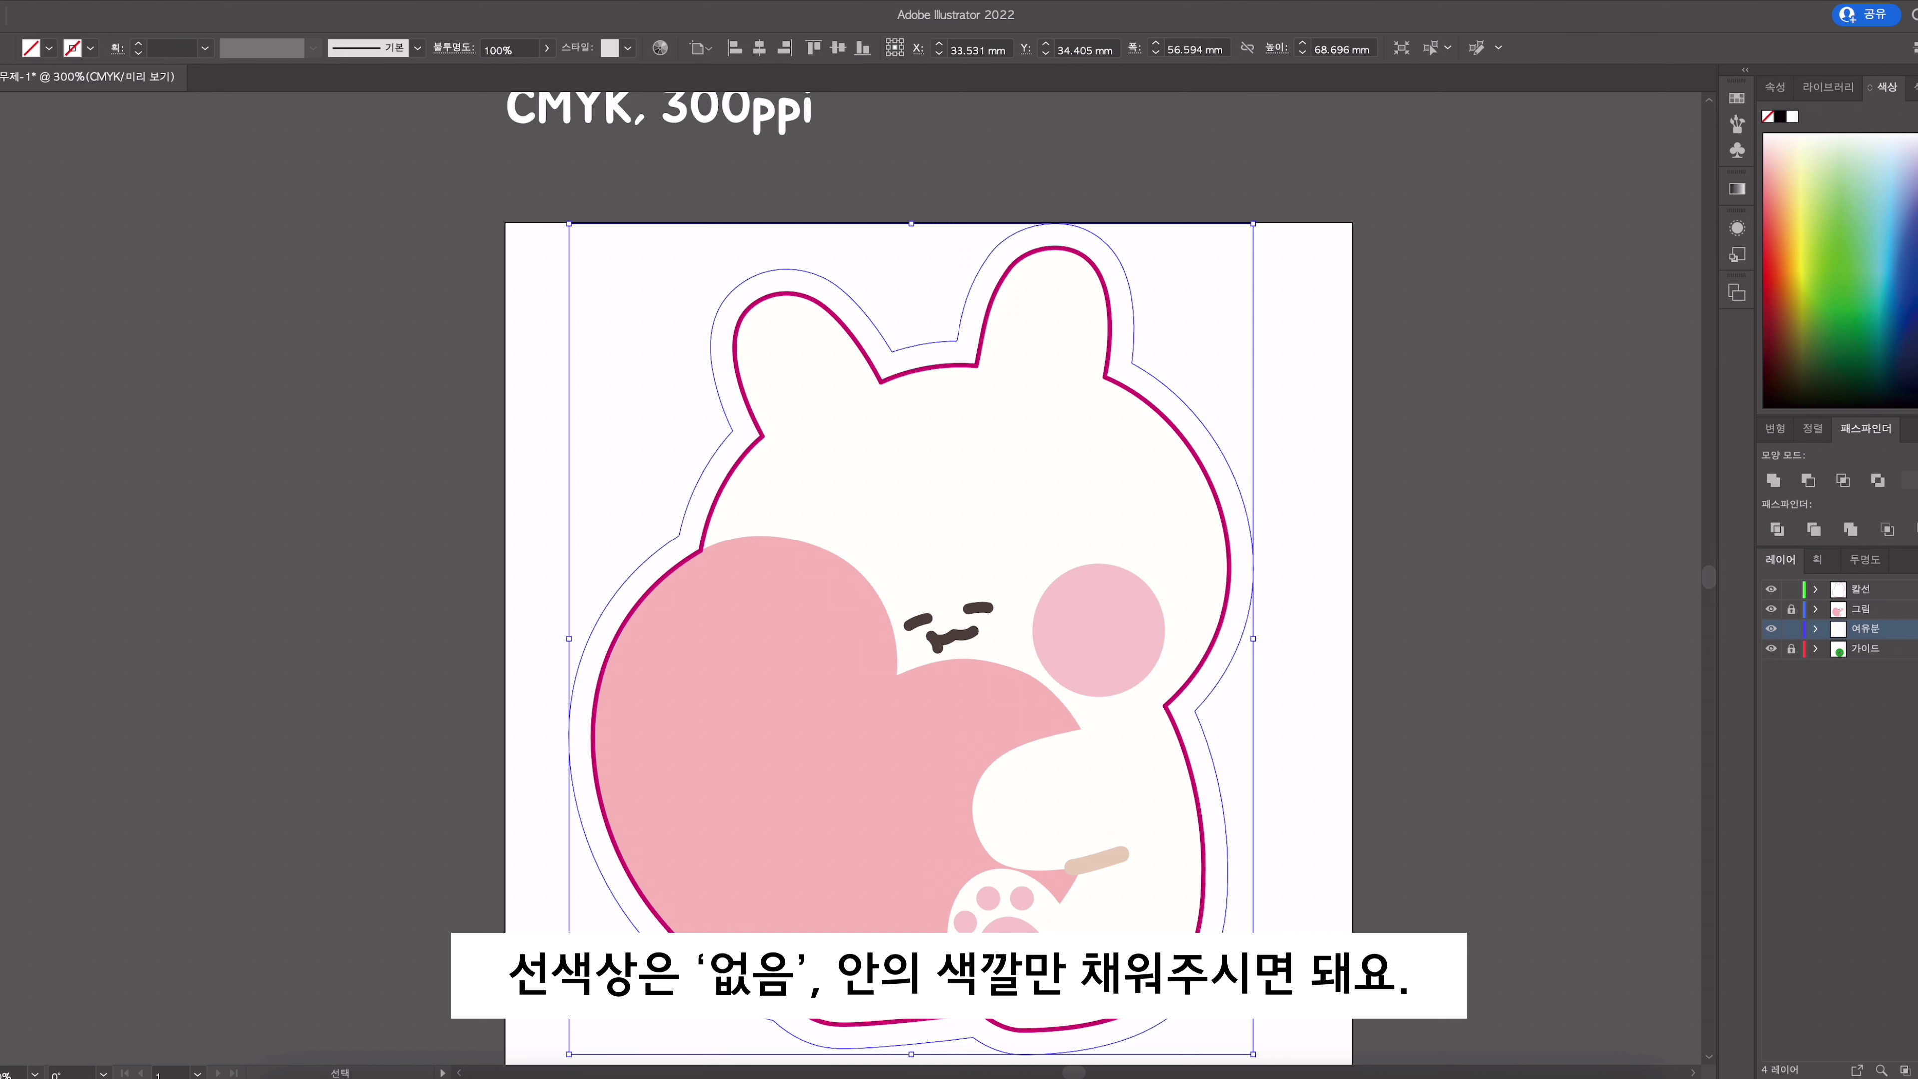
key("i")
left_click(835, 489)
key("v")
left_click(1310, 436)
key("z")
left_click(909, 599, "alt")
key("v")
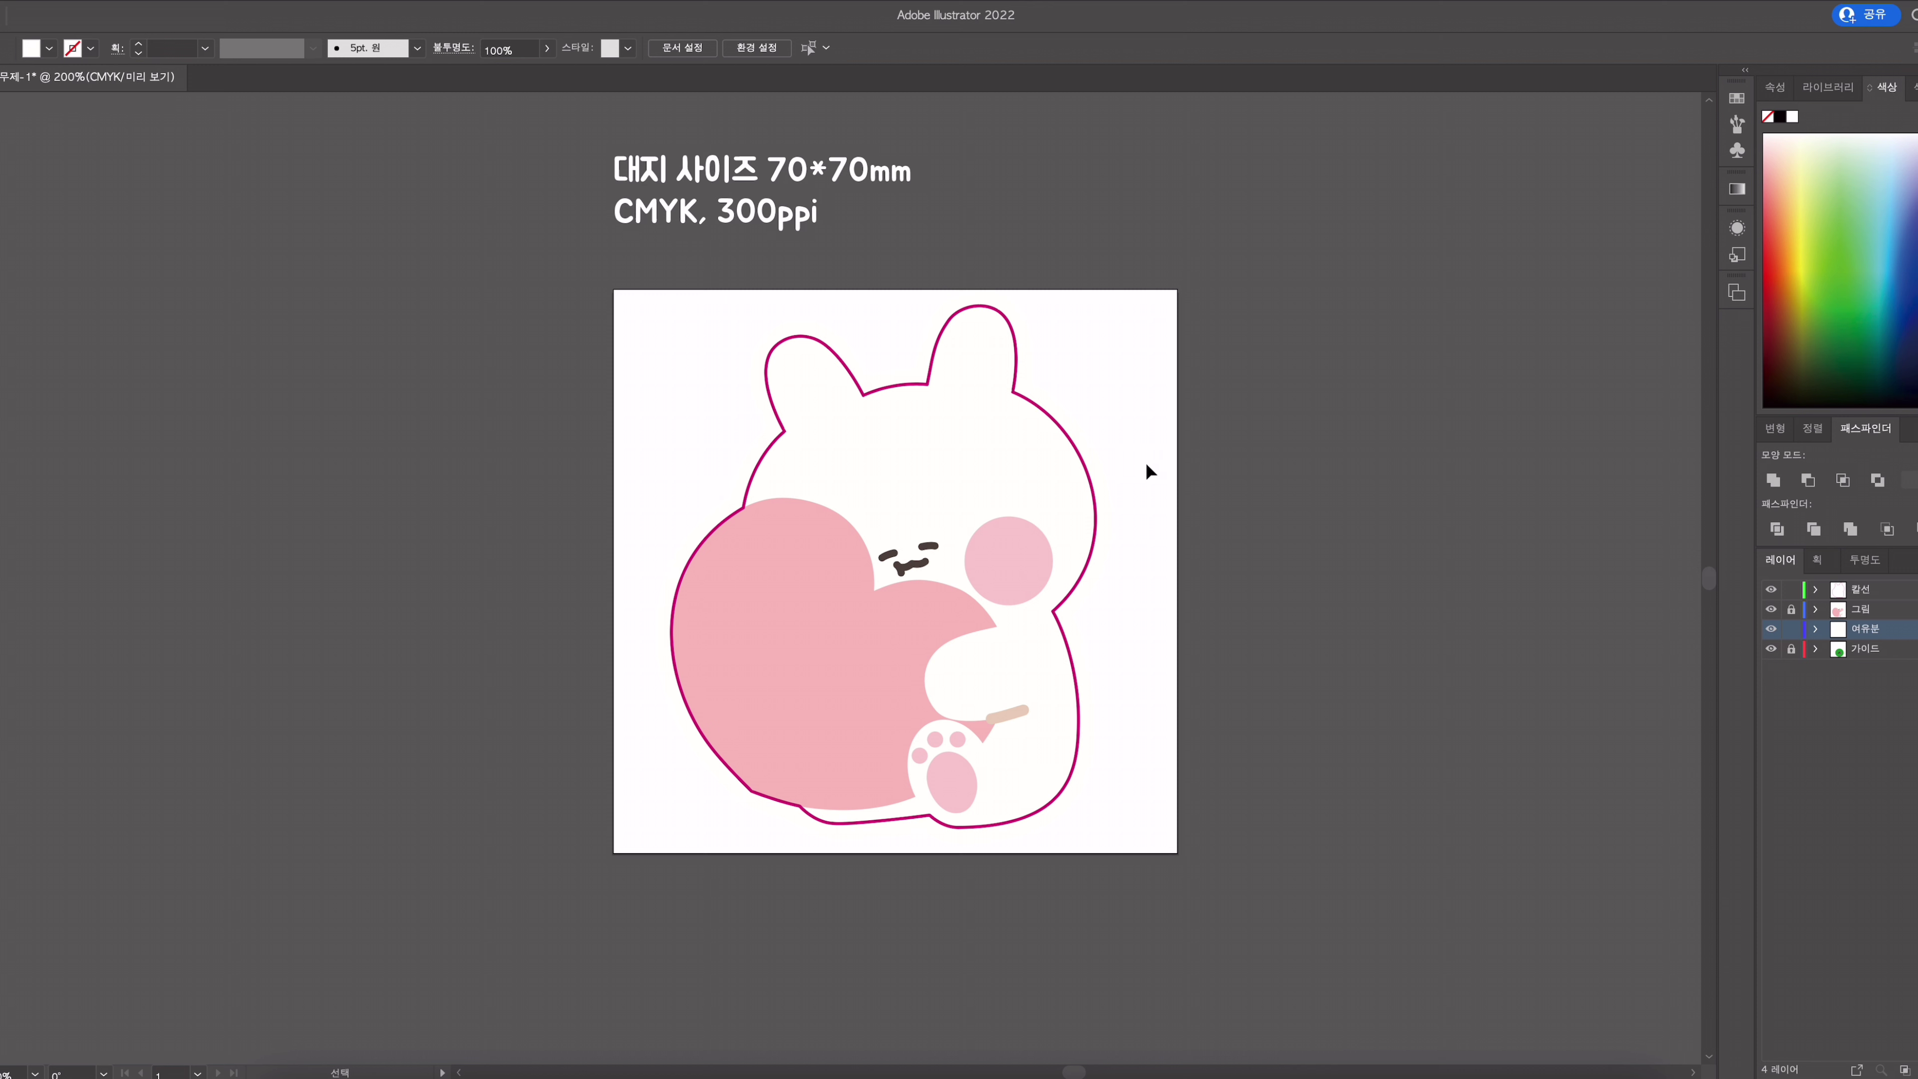
left_click_drag(1144, 464, 1121, 506)
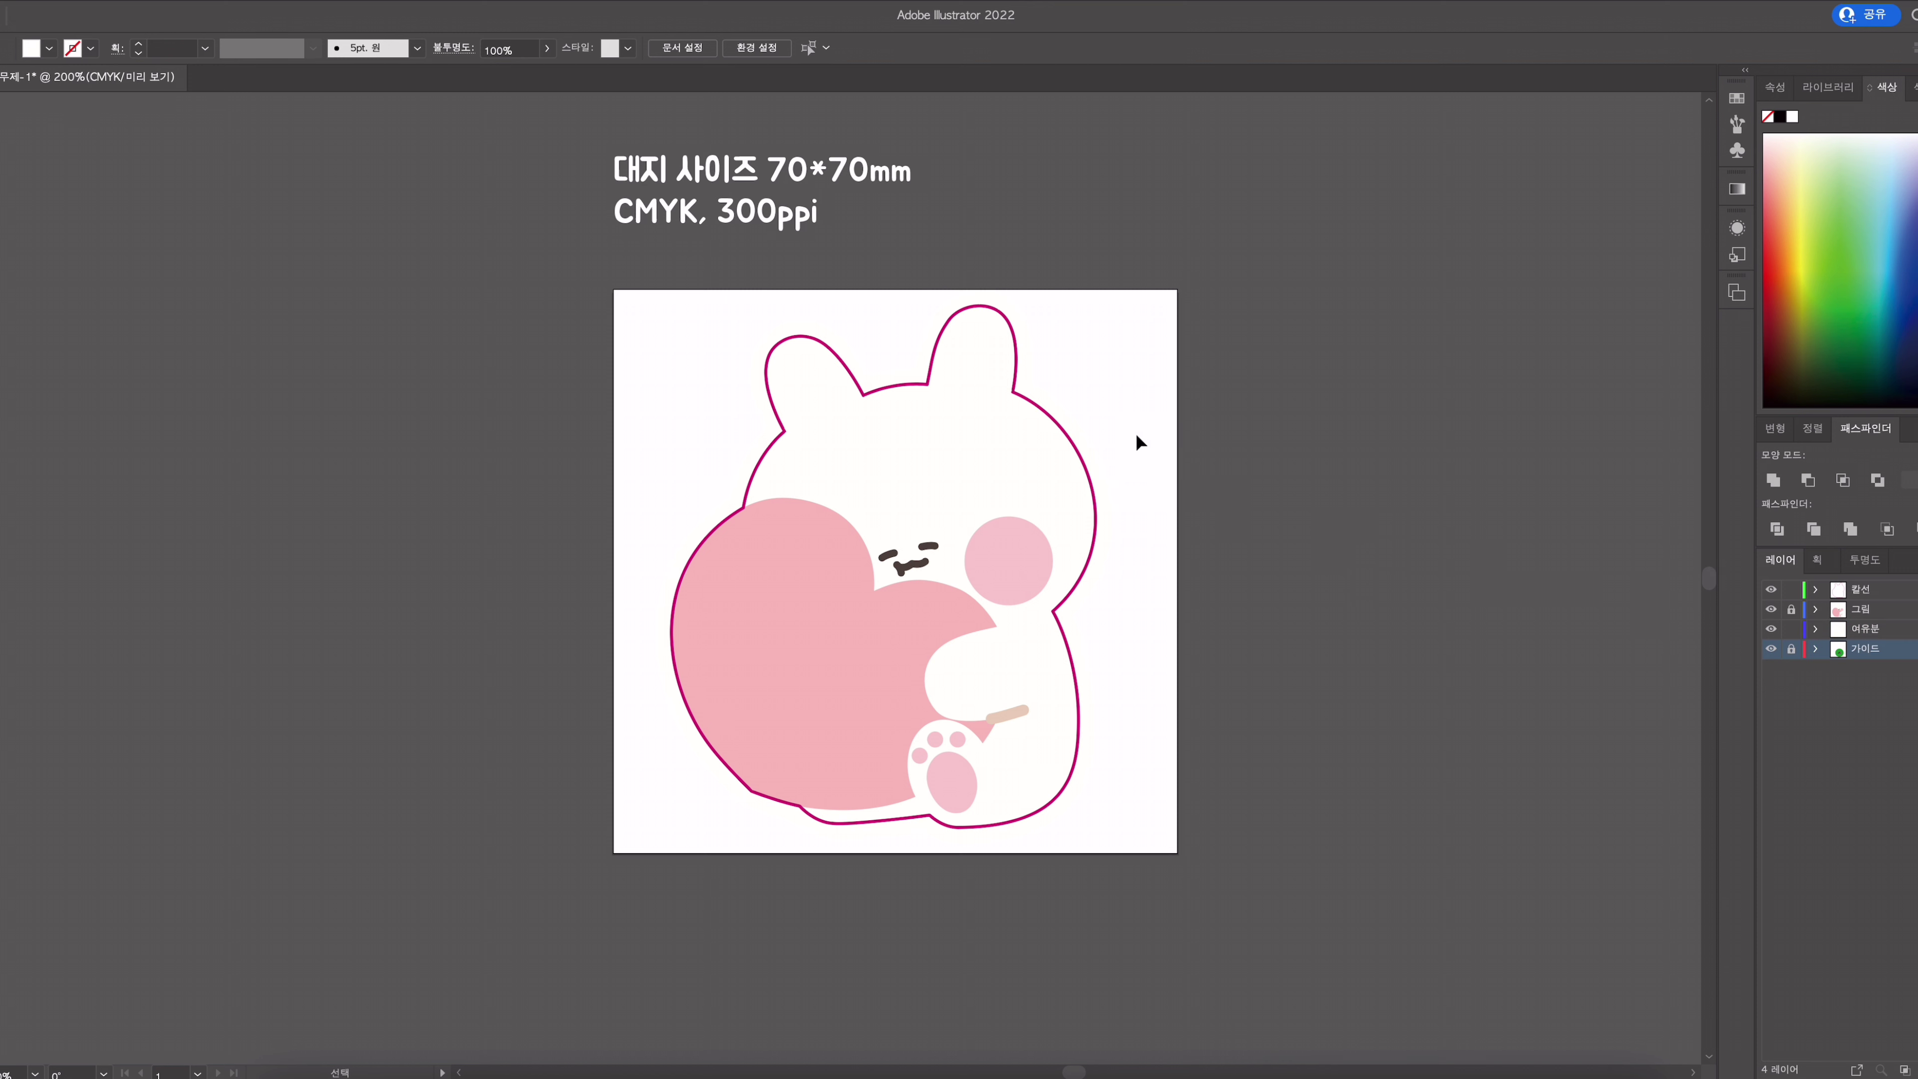
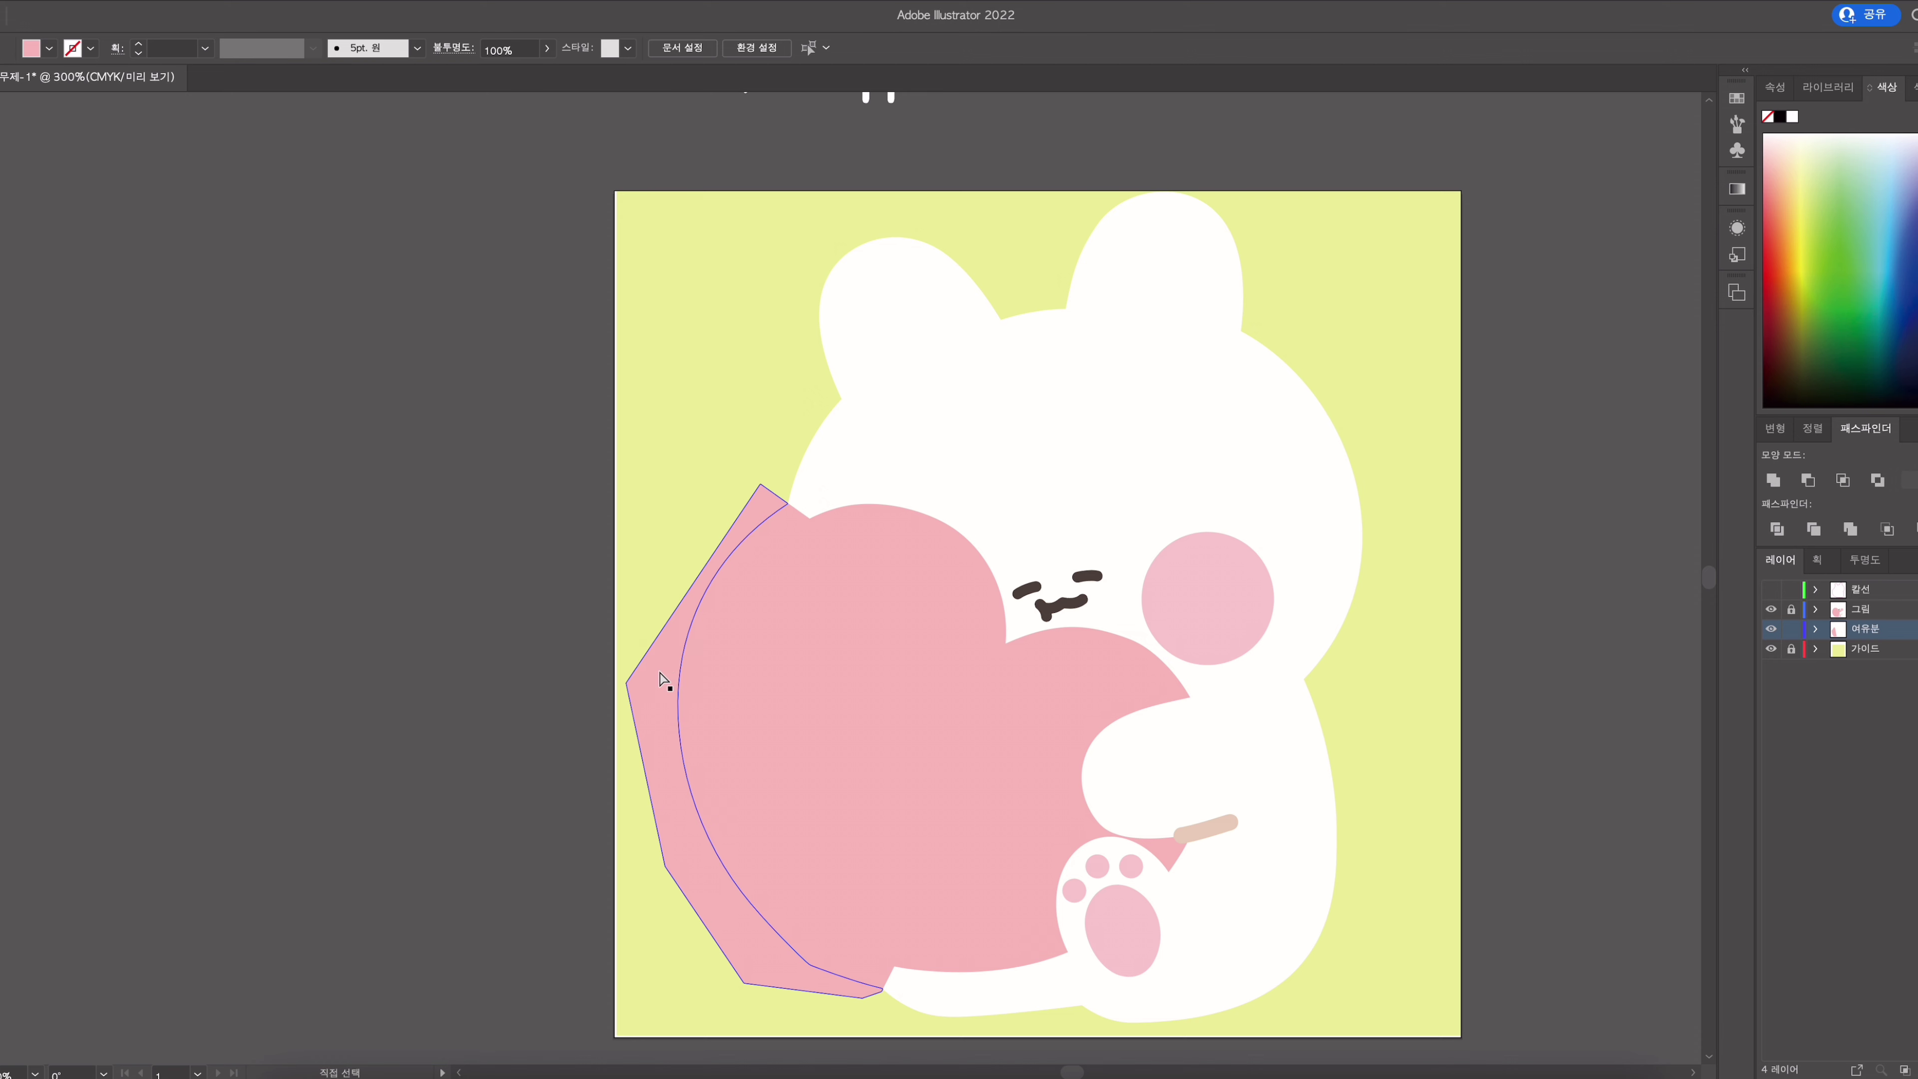
Step: Separate the excess pink piece outside the heart's margin and delete it
left_click_drag(654, 678, 530, 693)
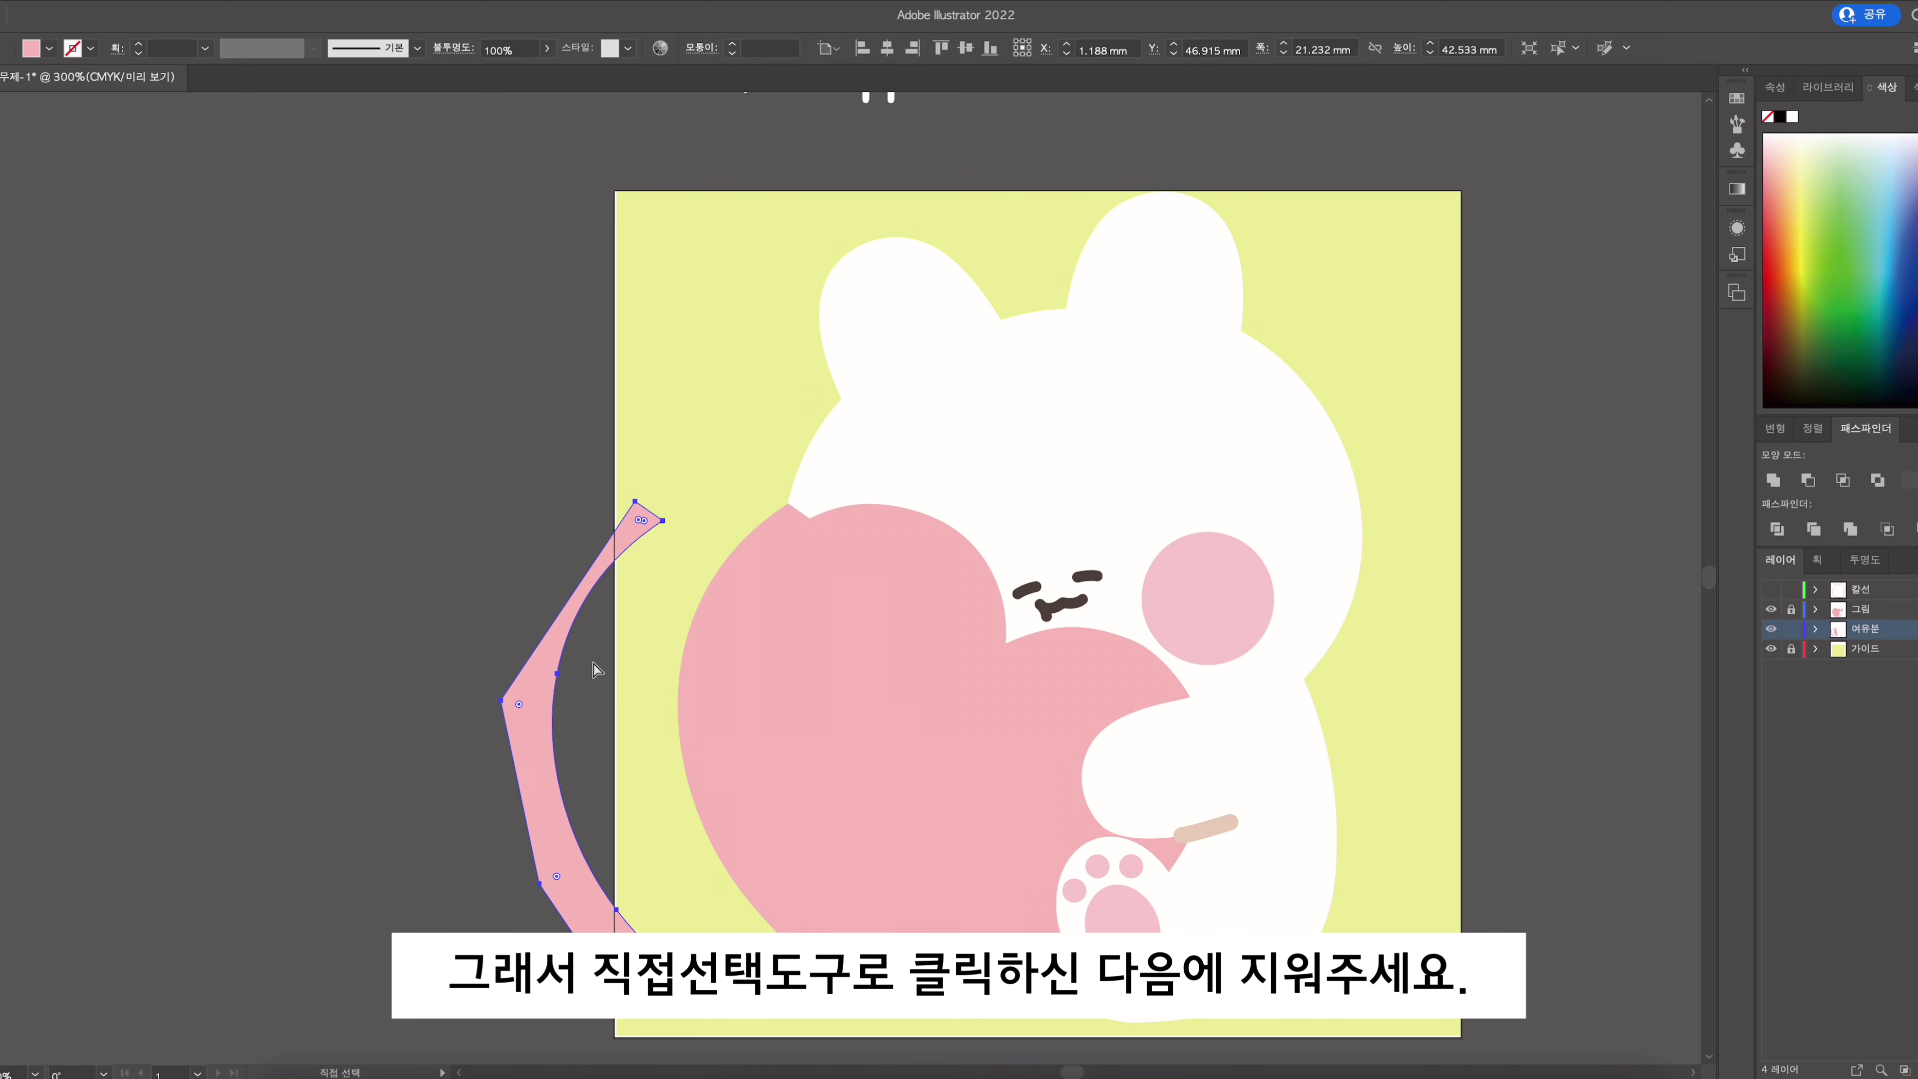
key("Delete")
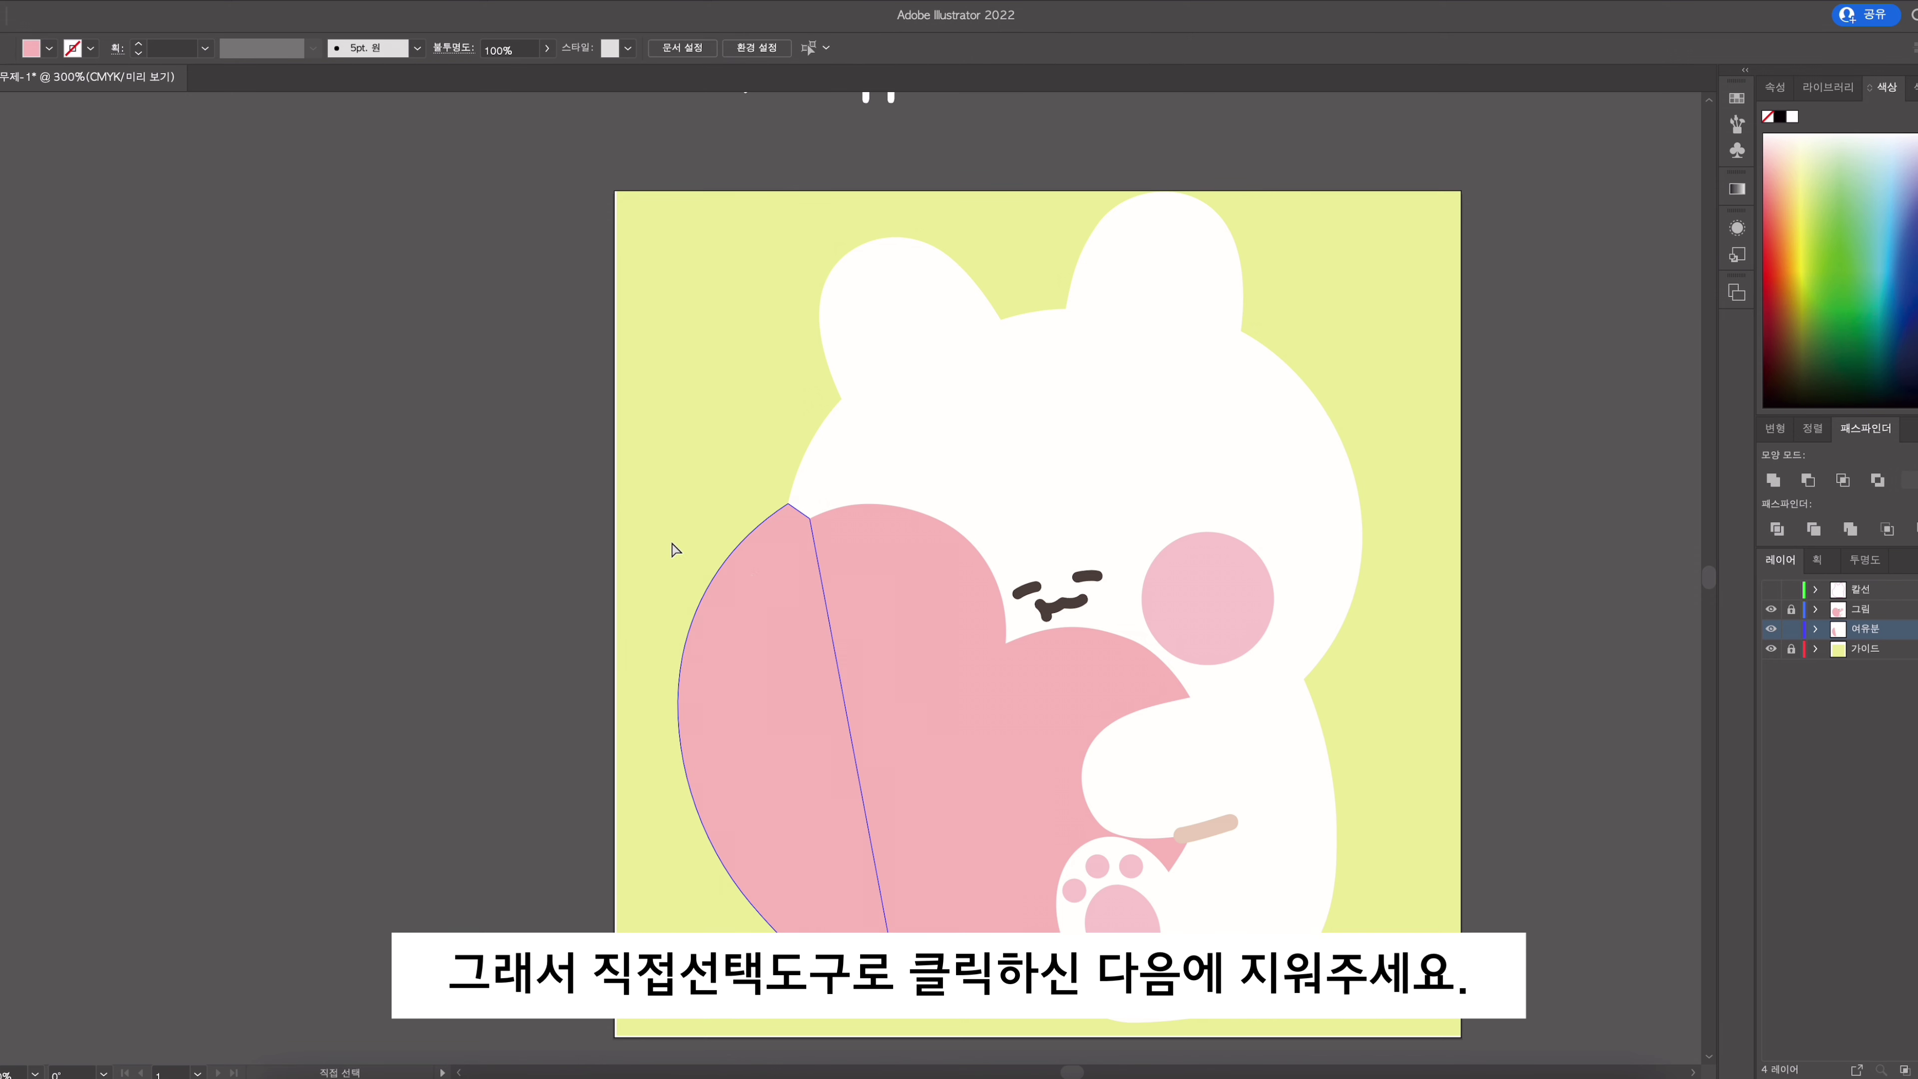
key("shift+e")
key("a")
Step: Show the 칼선 layer again to display the cut line over the finished margin
mouse_move(1026, 654)
left_mouse_down()
mouse_move(849, 627)
mouse_move(774, 647)
left_mouse_up()
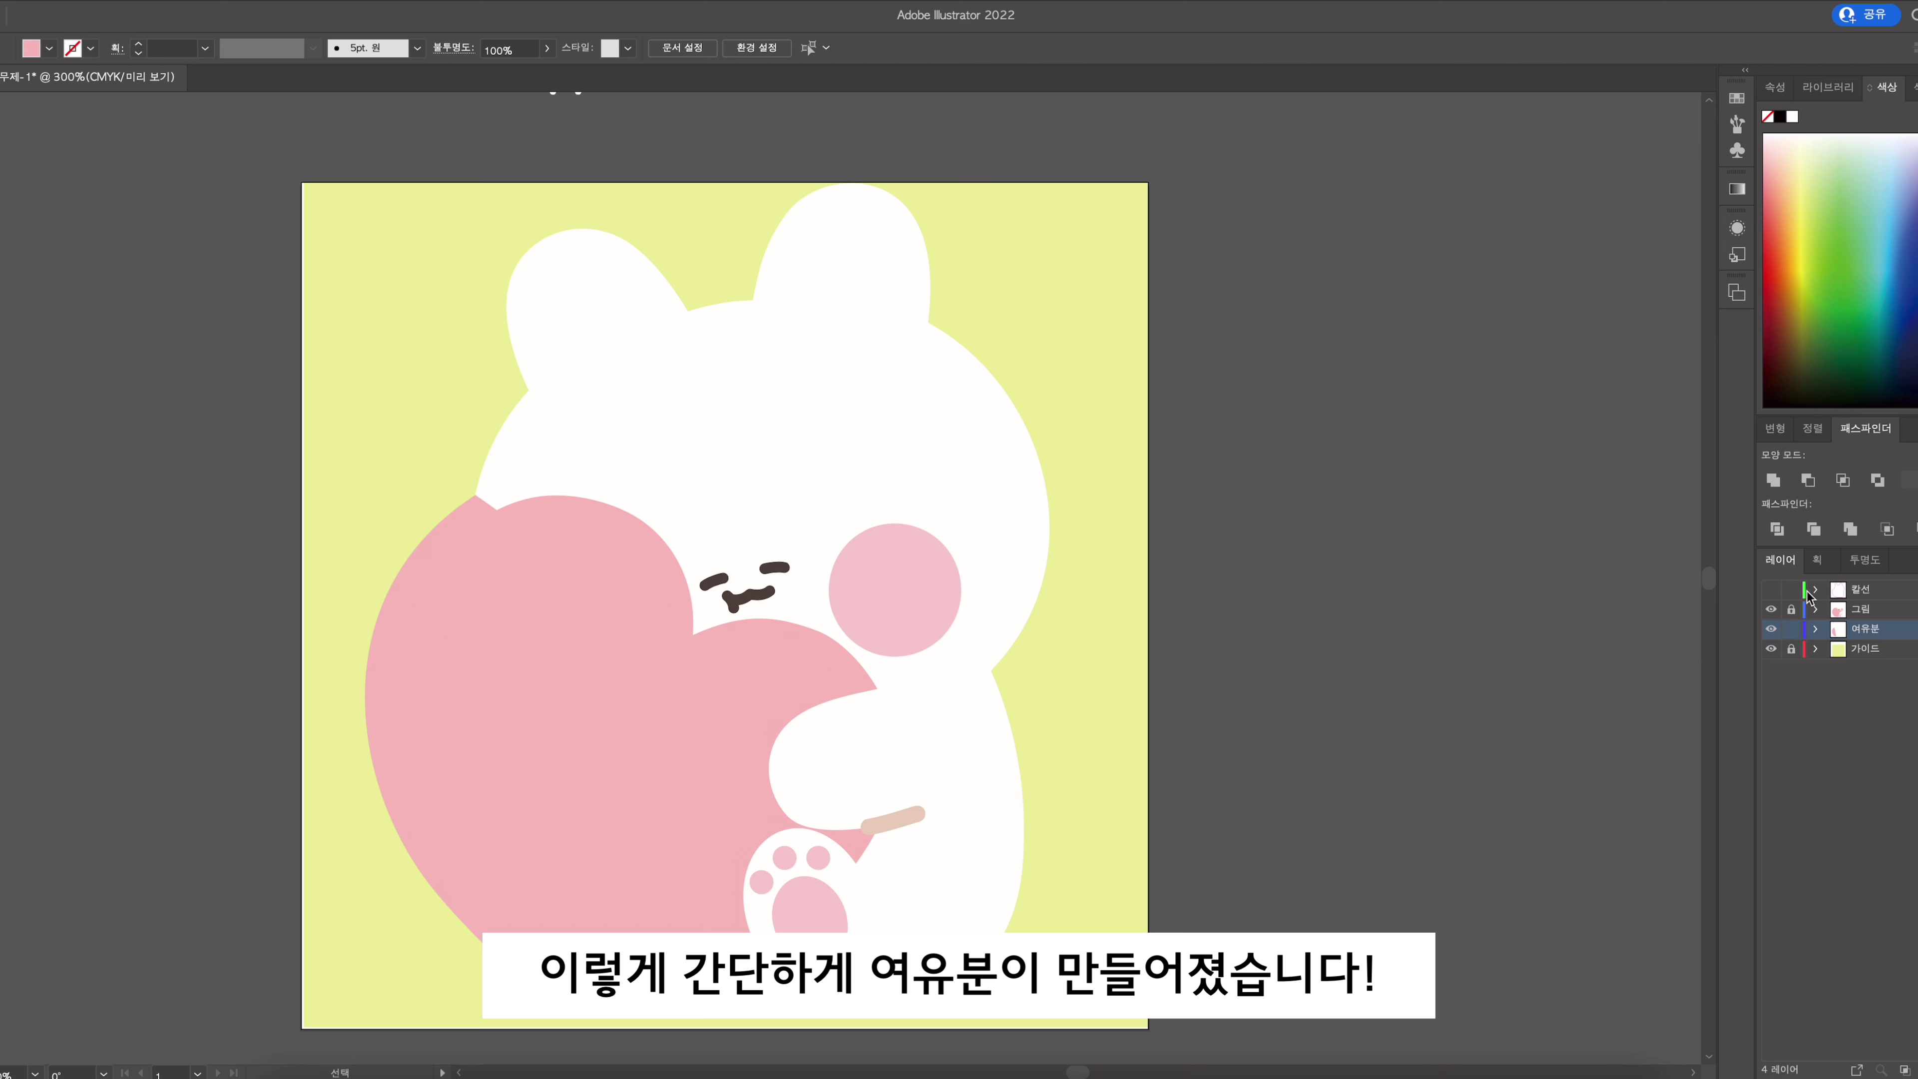
left_click(1770, 590)
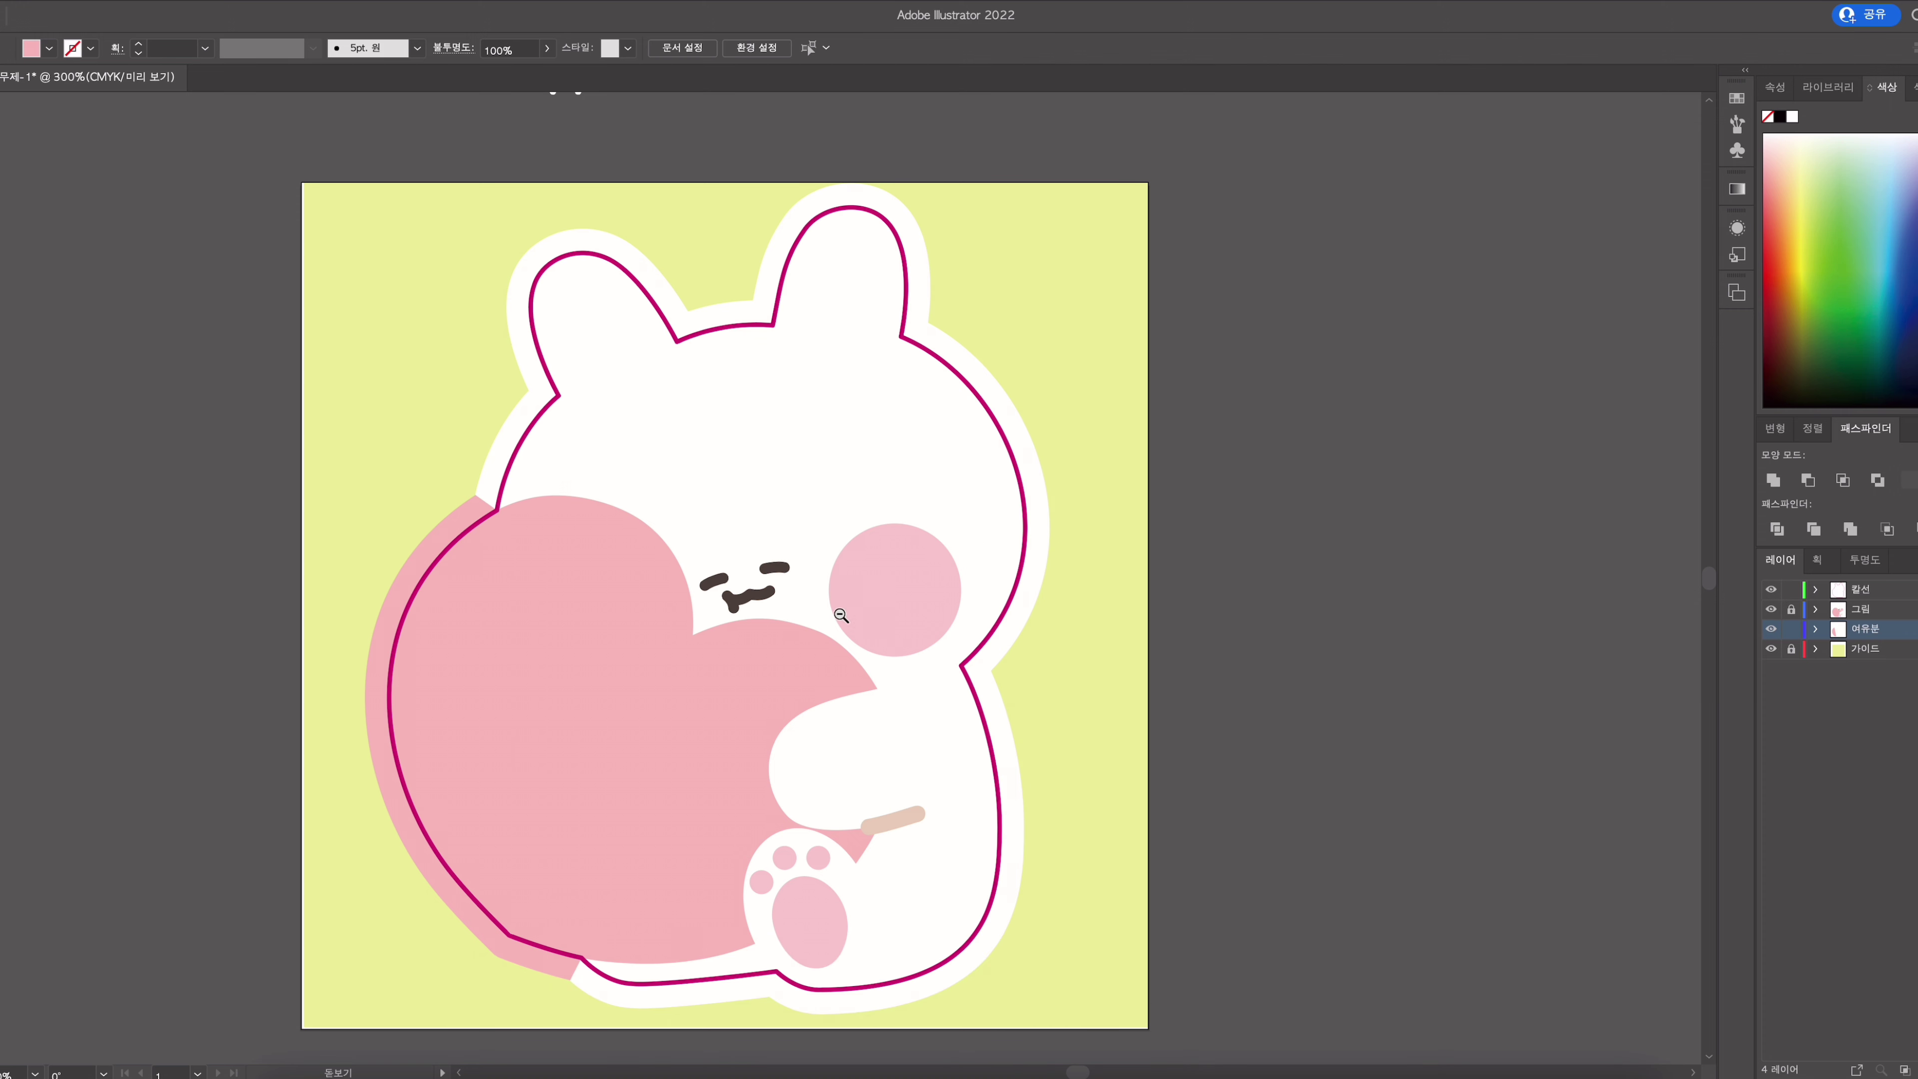
key("ctrl+minus")
left_click_drag(997, 604, 1140, 643)
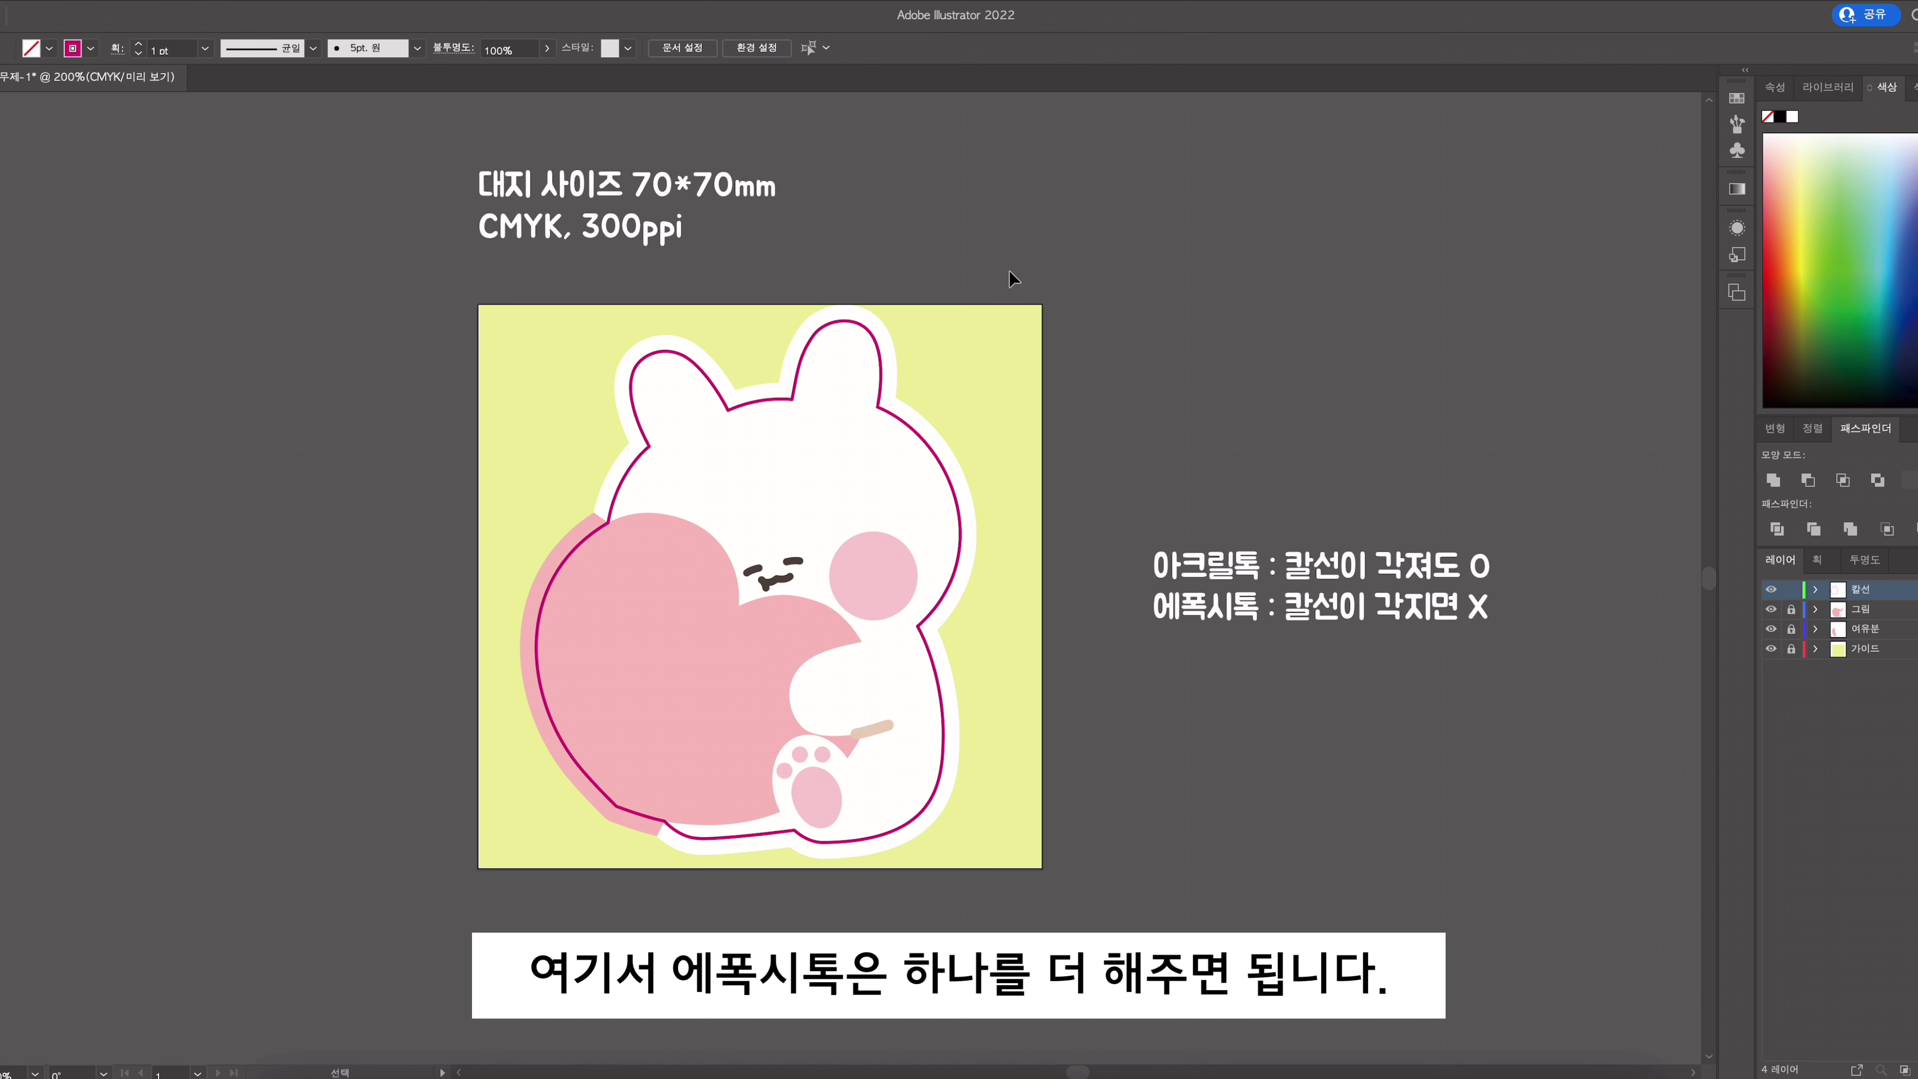
Step: Select the cut line and examine its angular corners around the ears and head up close
left_click(959, 530, "super")
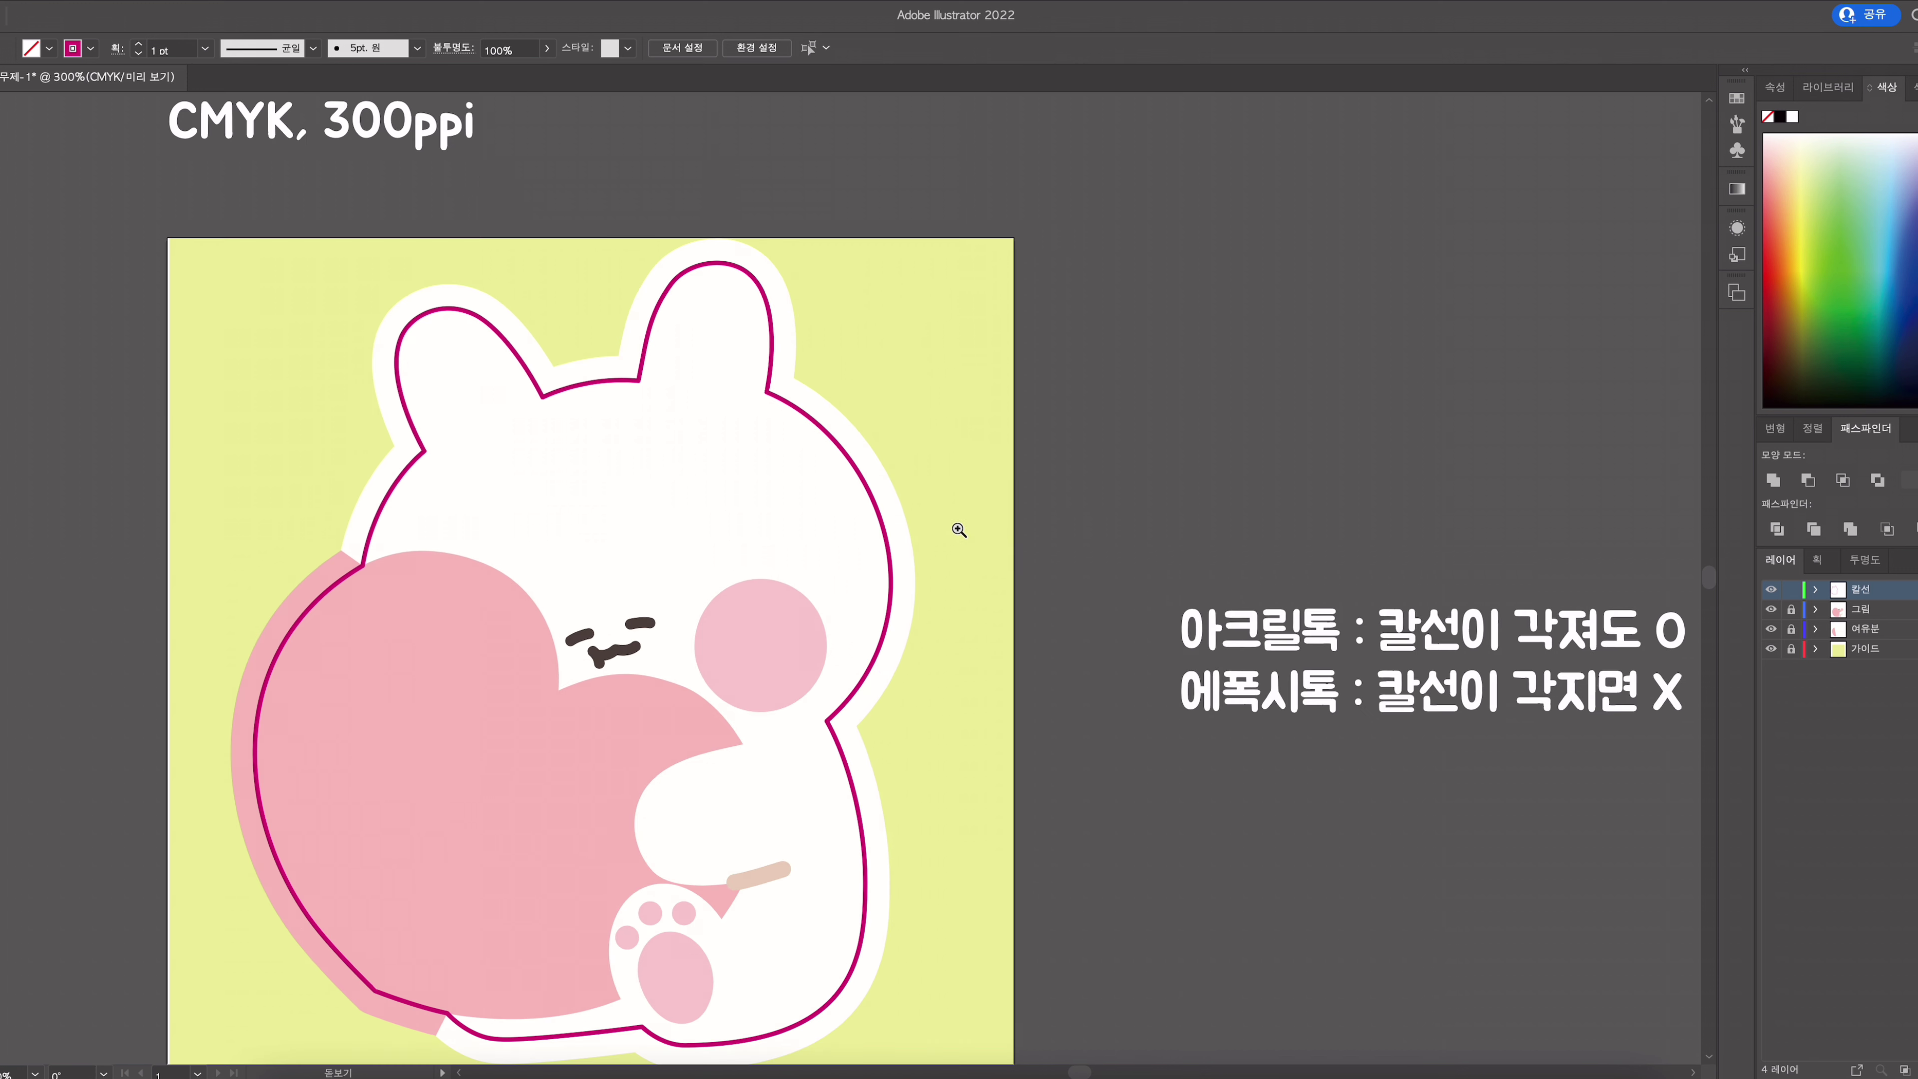
left_click_drag(989, 562, 853, 452)
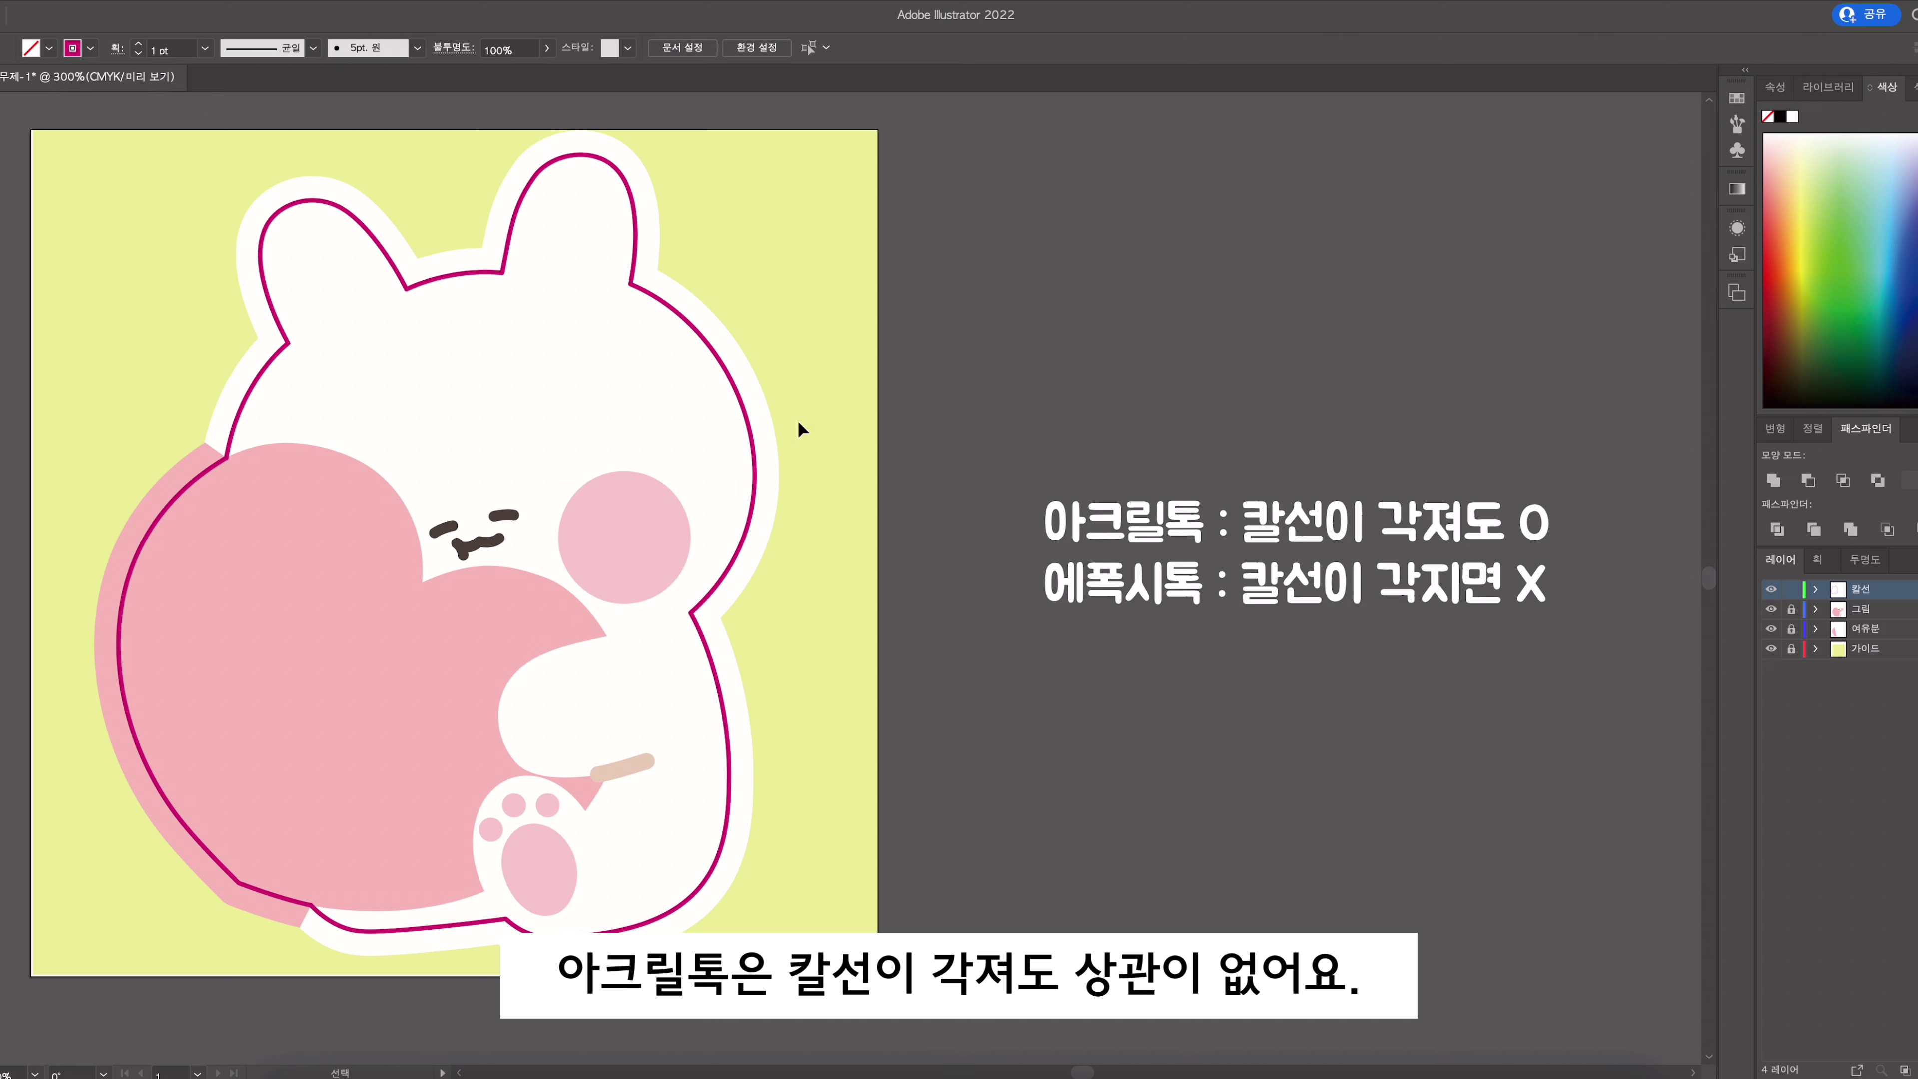
left_click(641, 301)
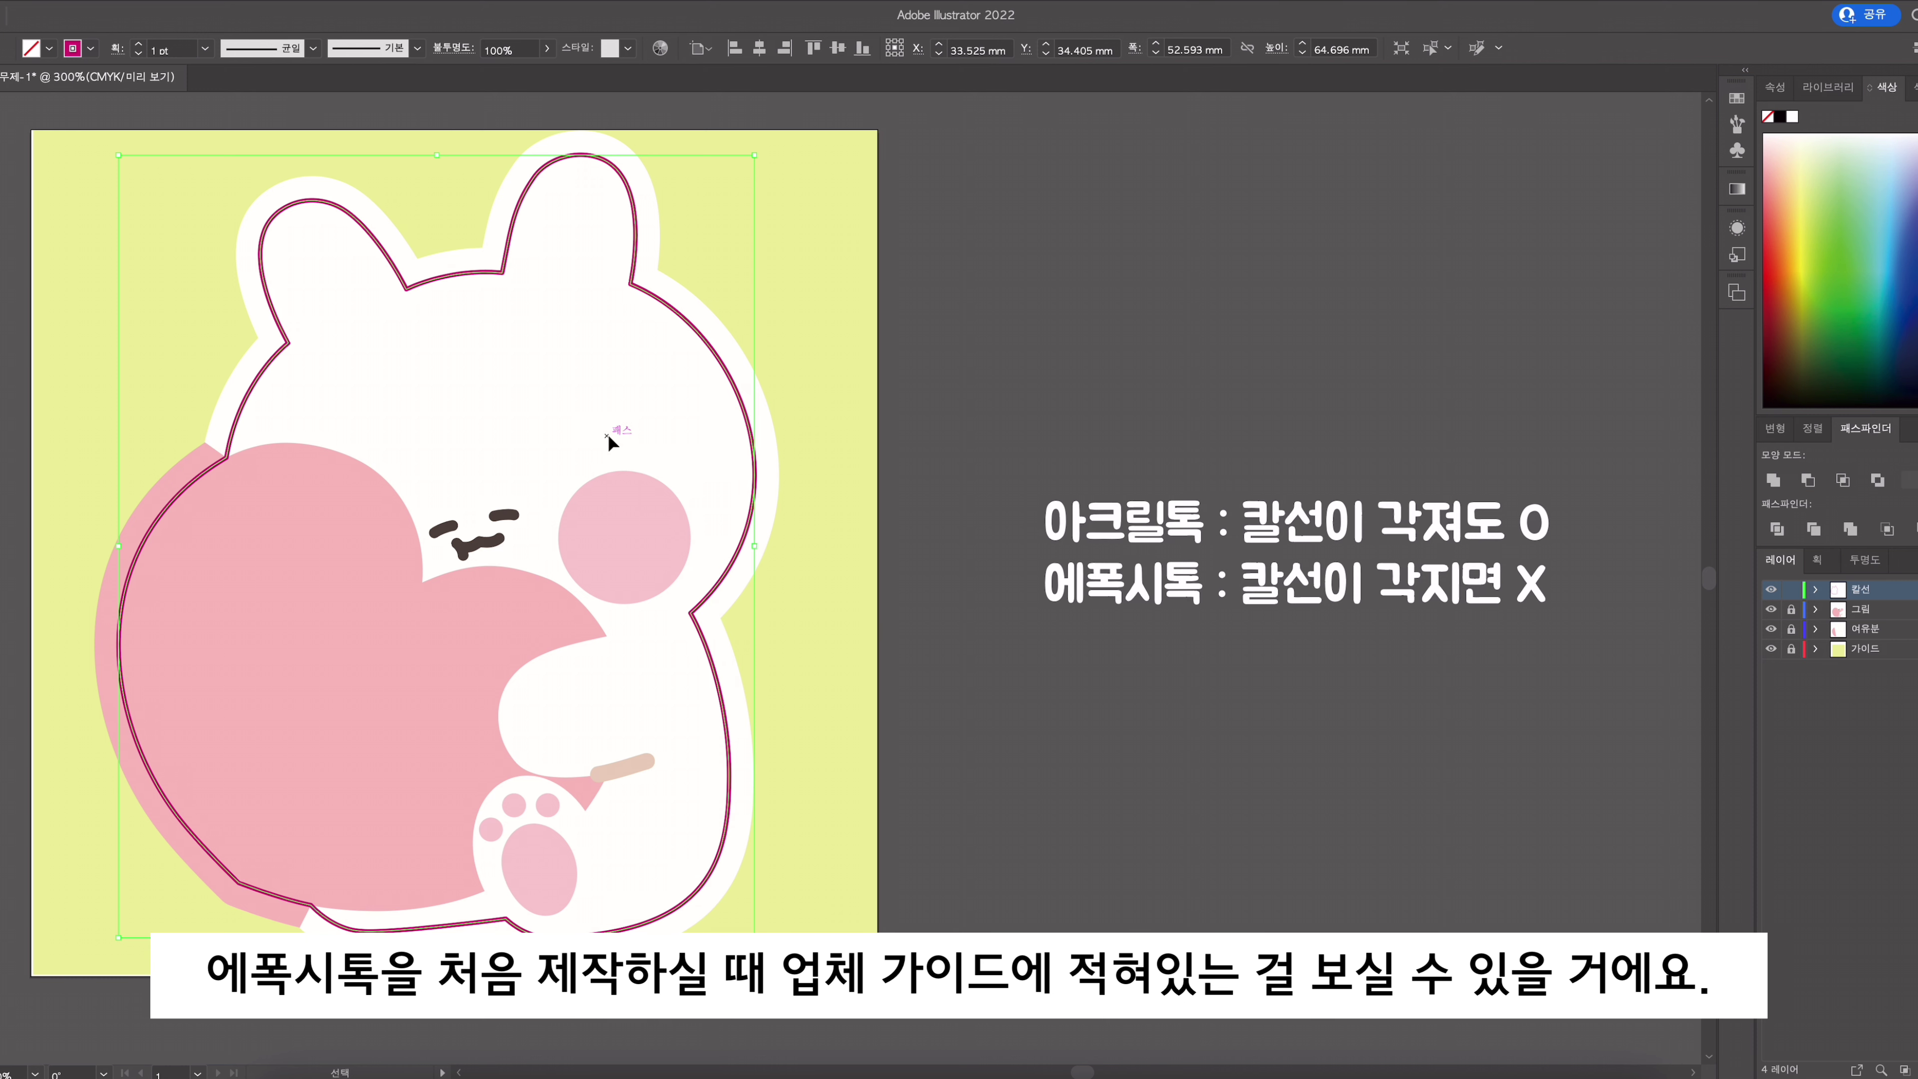
left_click_drag(598, 441, 740, 460)
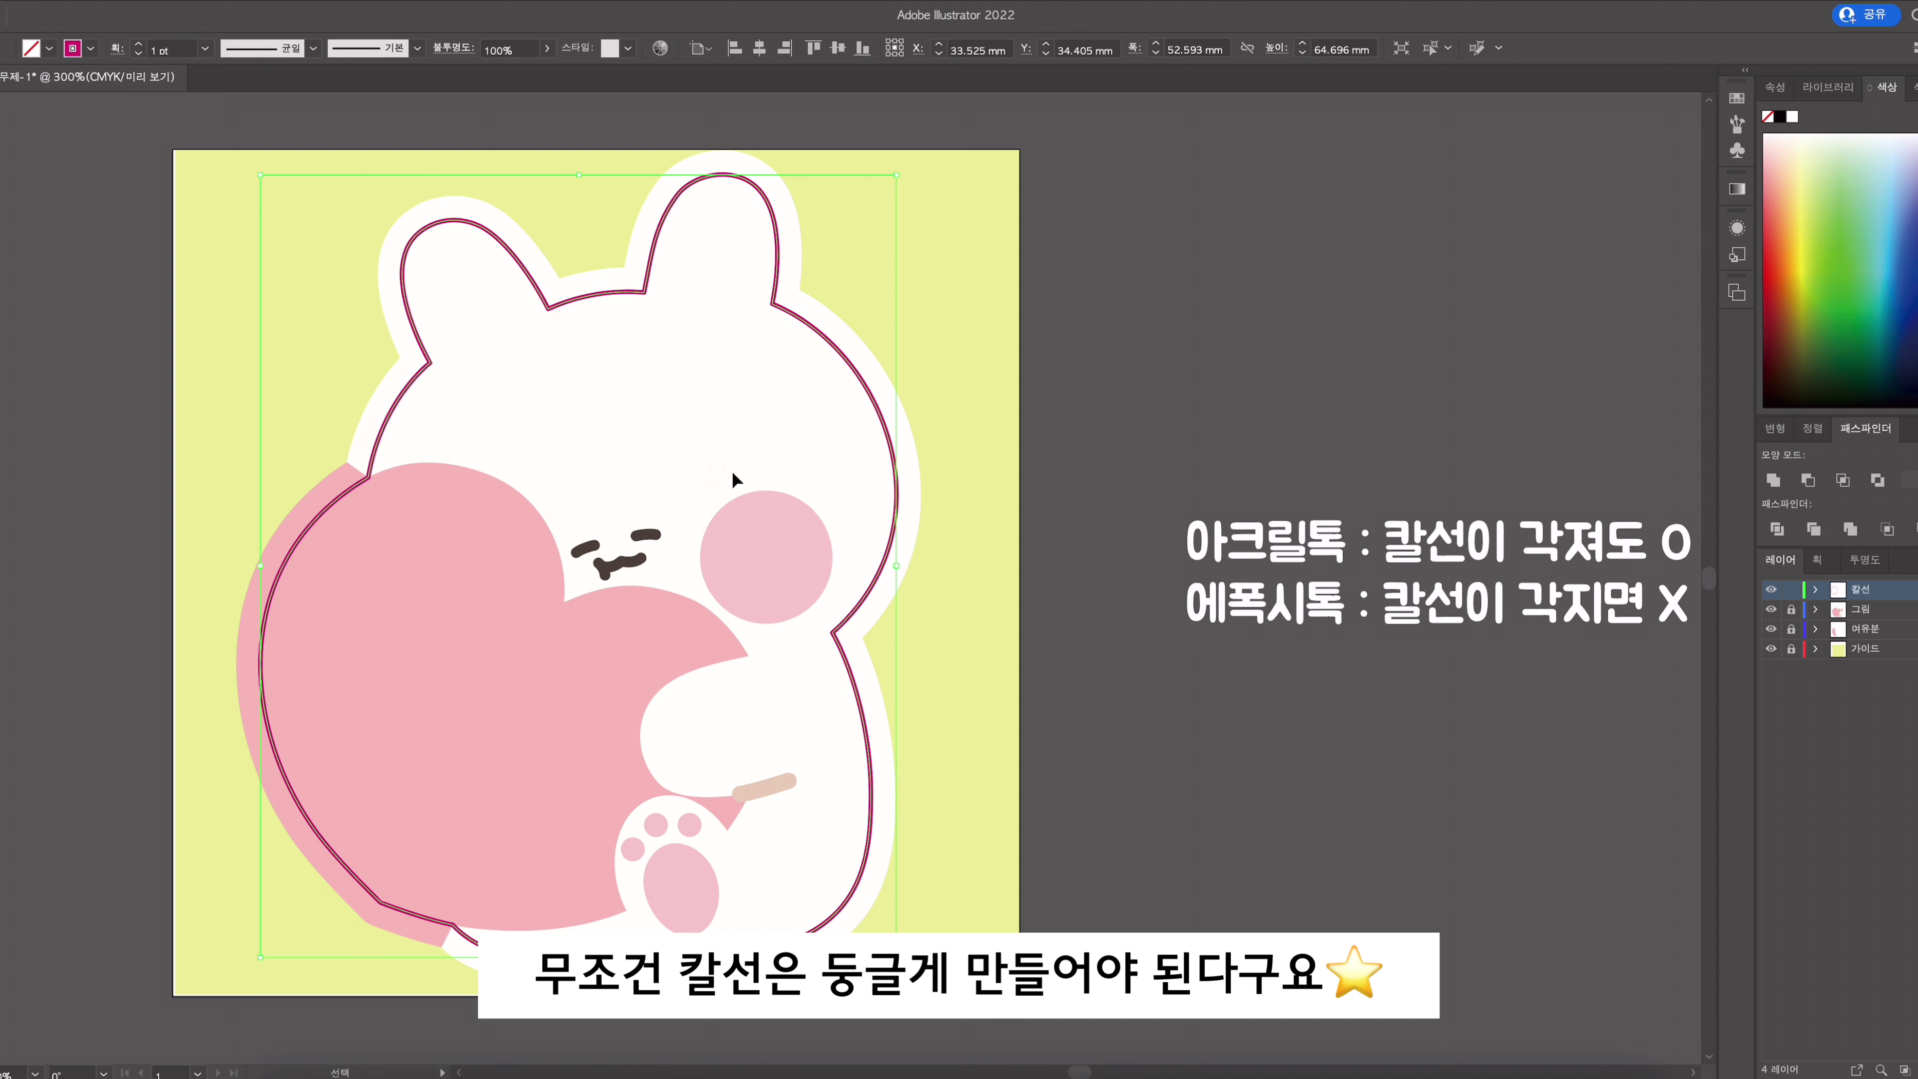
key("z")
left_click(731, 484, "alt")
left_click(811, 509)
left_click(826, 509)
left_click(854, 520)
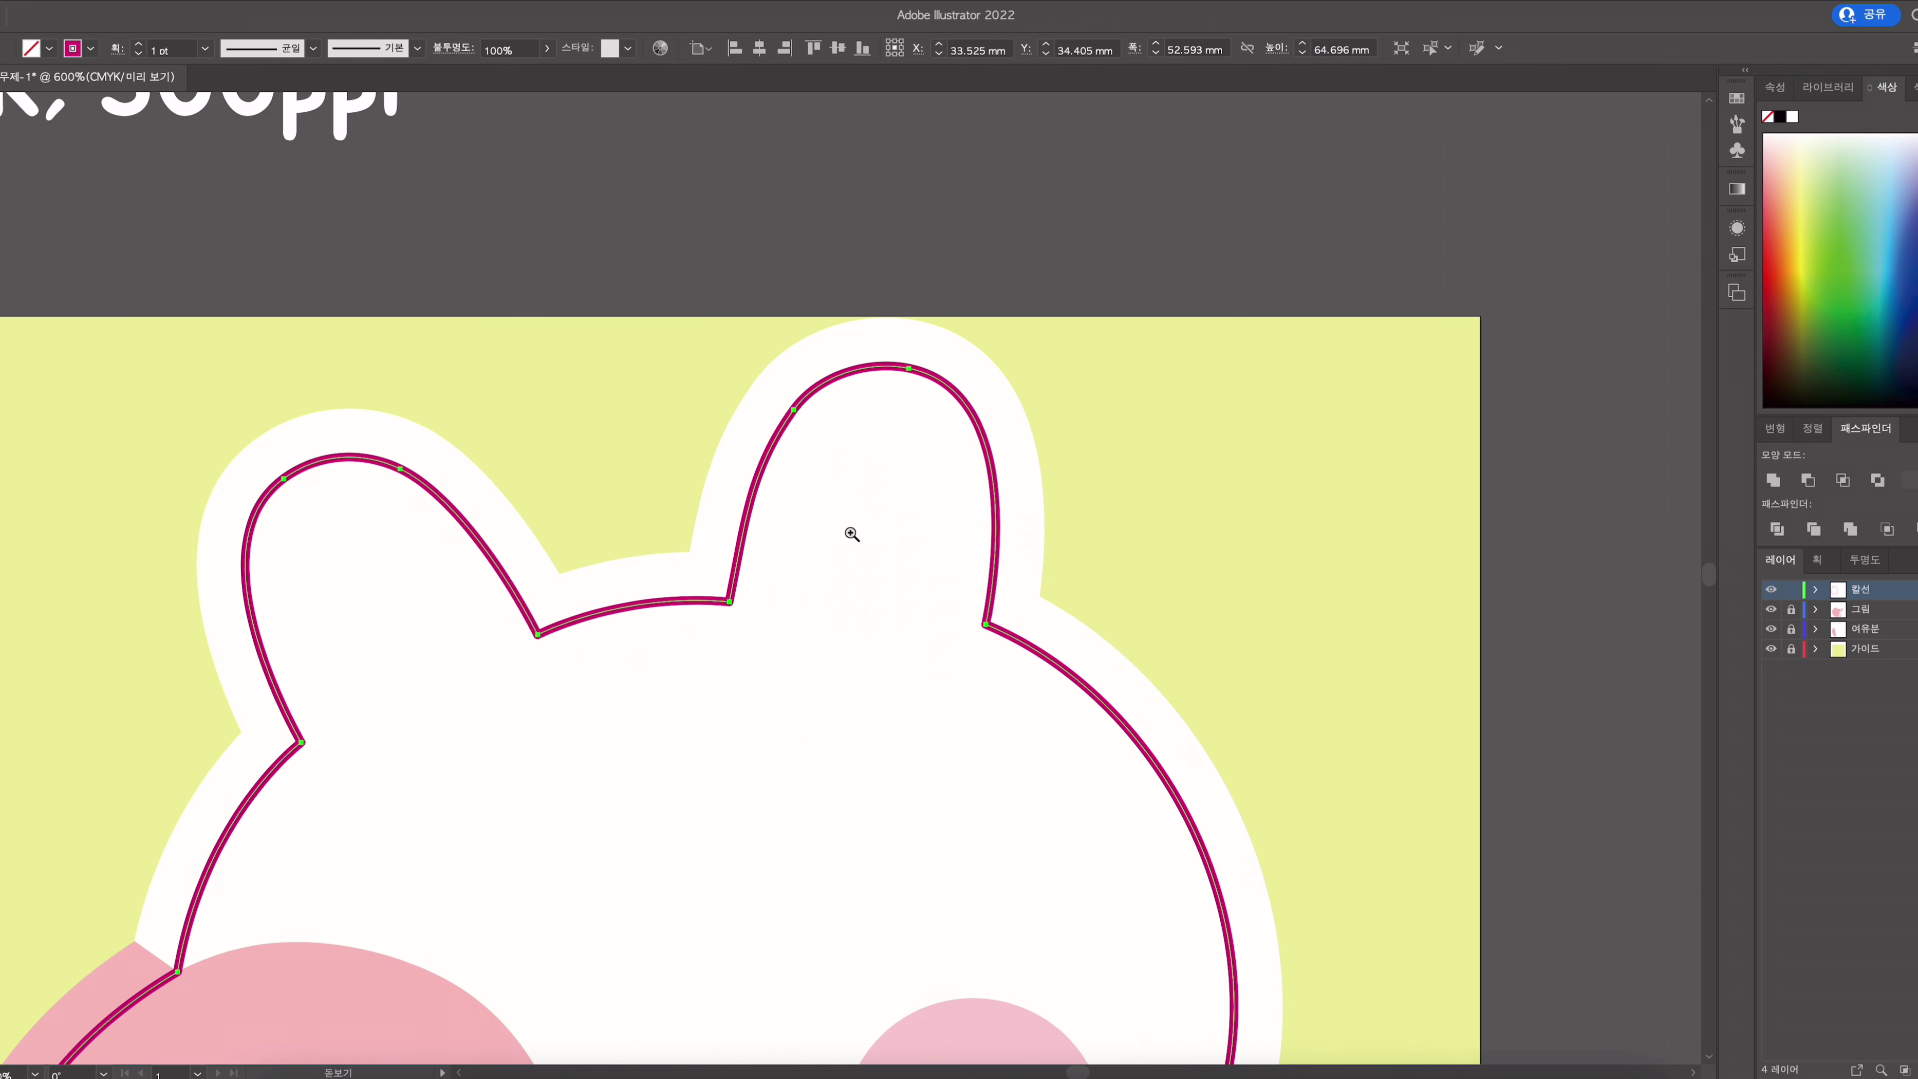
key("v")
left_click_drag(925, 638, 867, 535)
key("ctrl+minus")
key("ctrl+minus")
key("ctrl+minus")
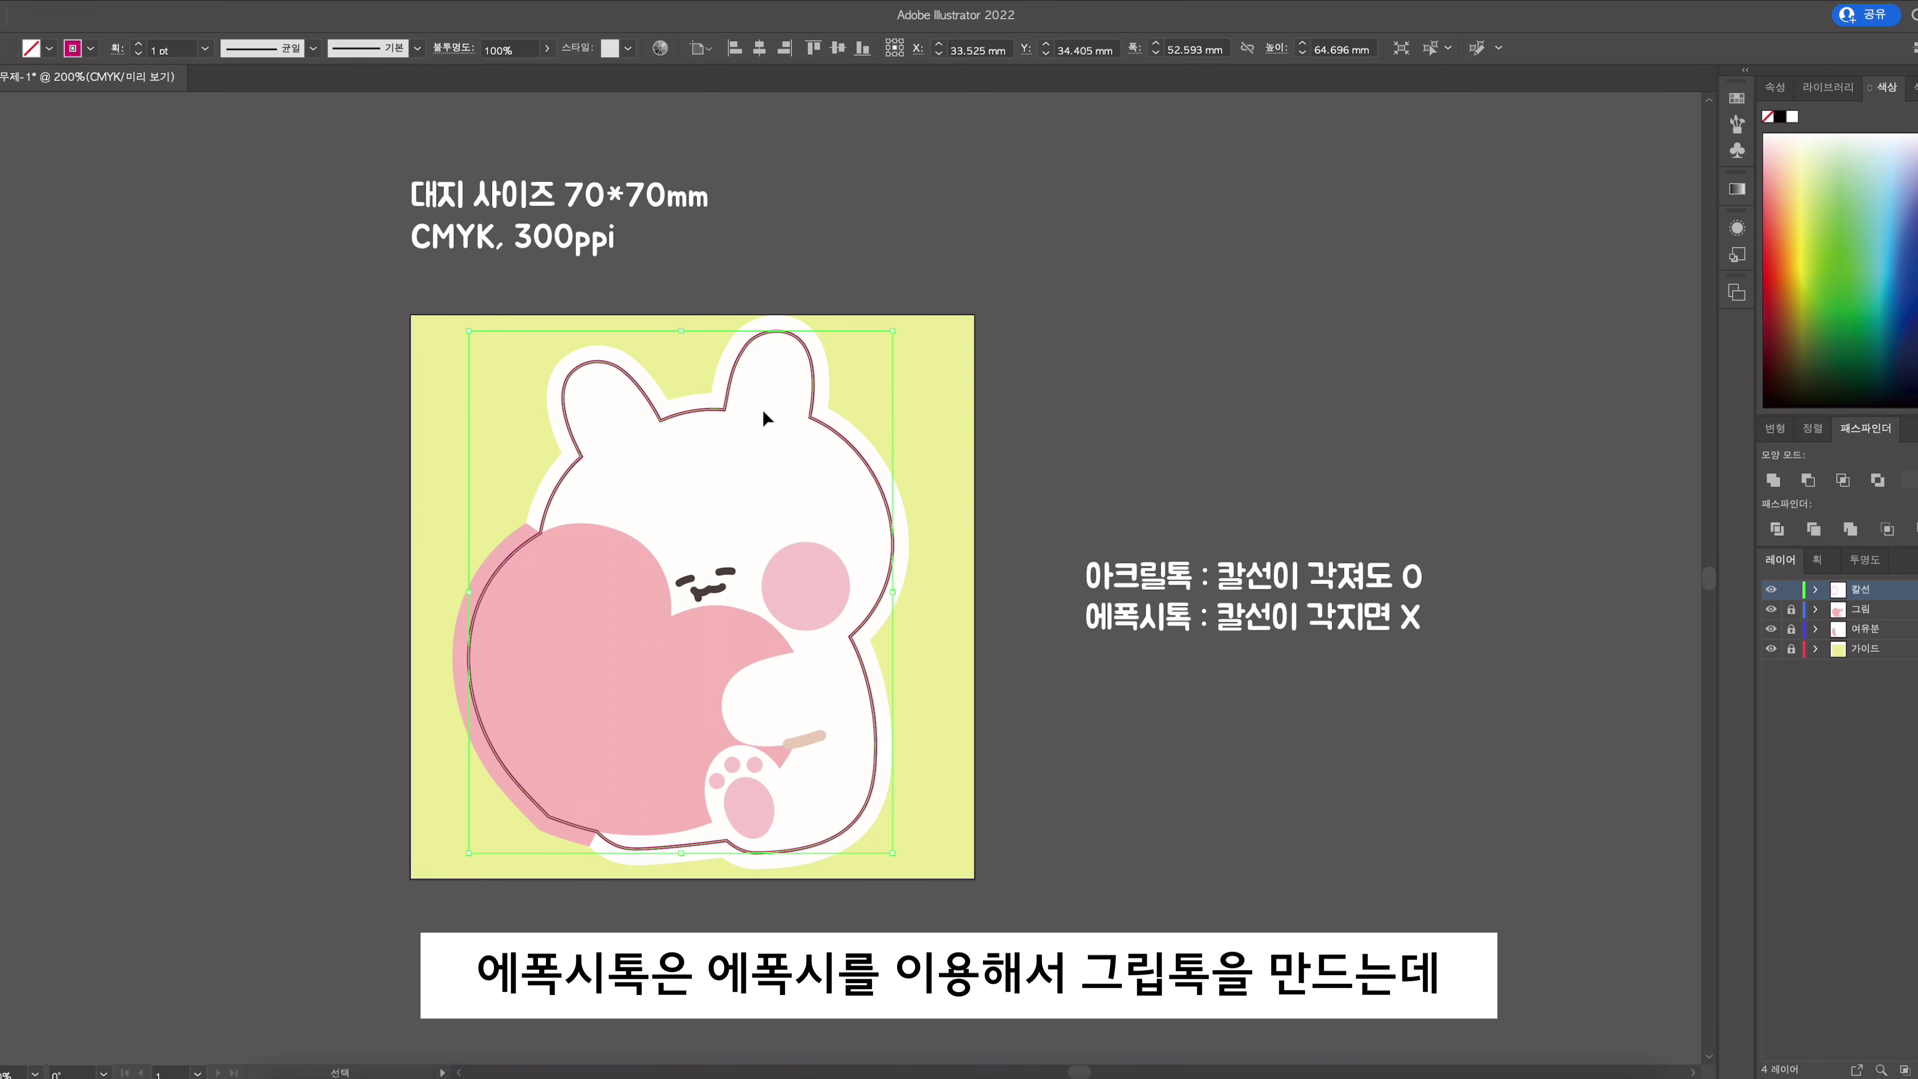
Step: Inspect the sharp corners at the base of the right ear, and deselect the cut line
key("ctrl+equal")
key("ctrl+equal")
key("ctrl+equal")
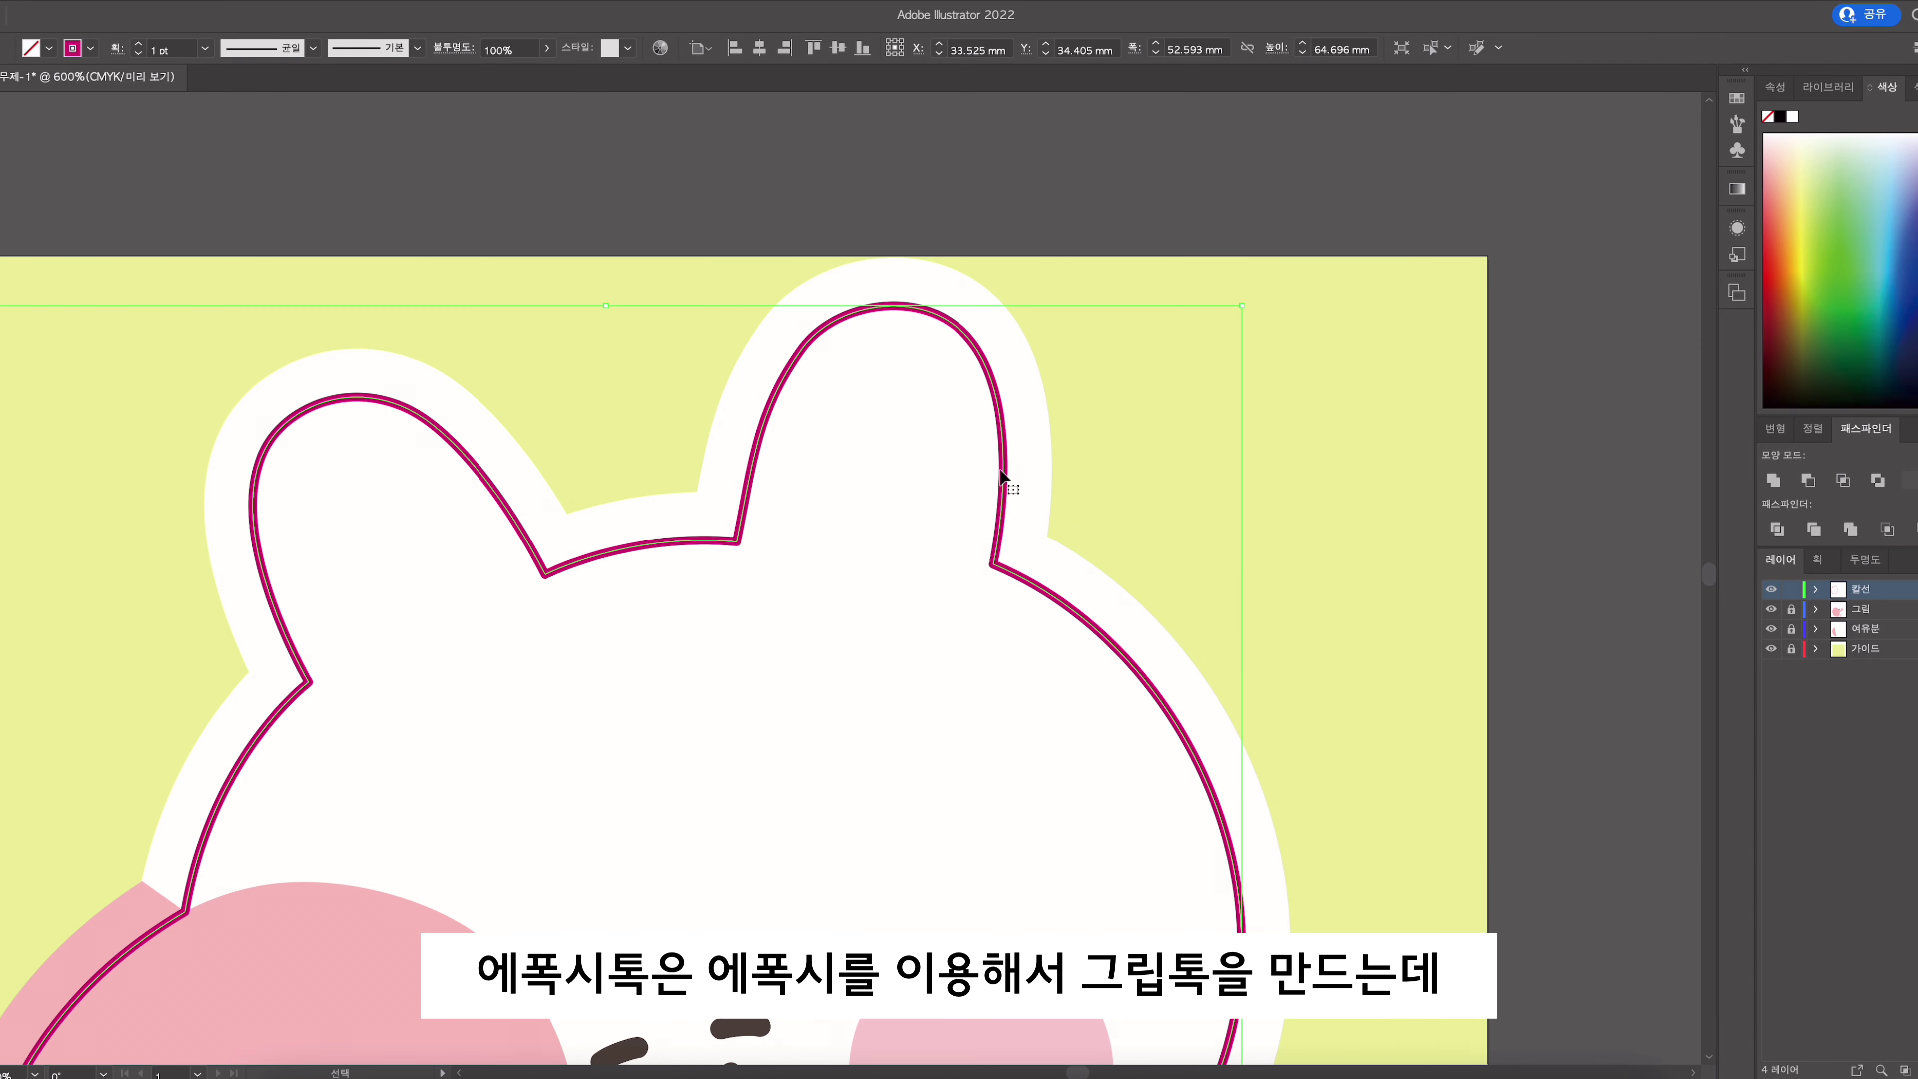
scroll(1001, 476, "down", 3)
scroll(1001, 476, "right", 3)
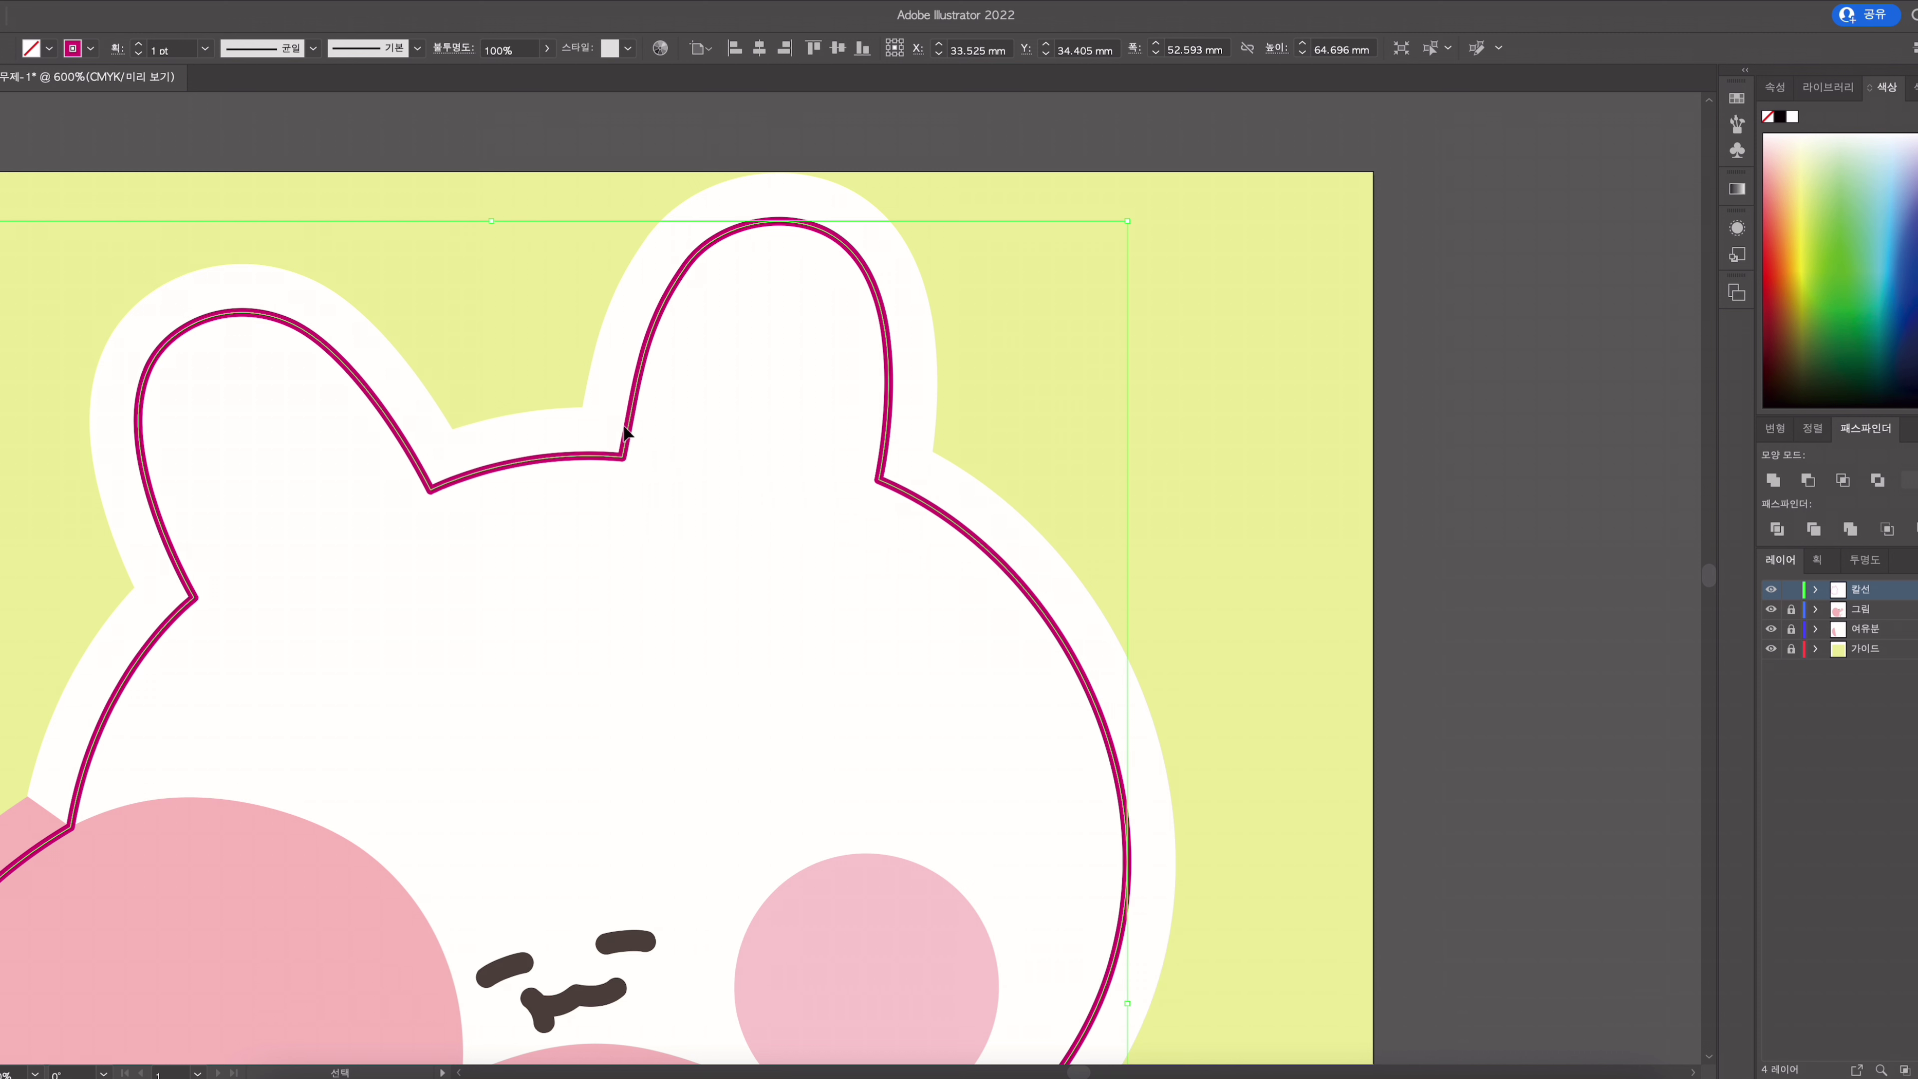
scroll(869, 514, "up", 2)
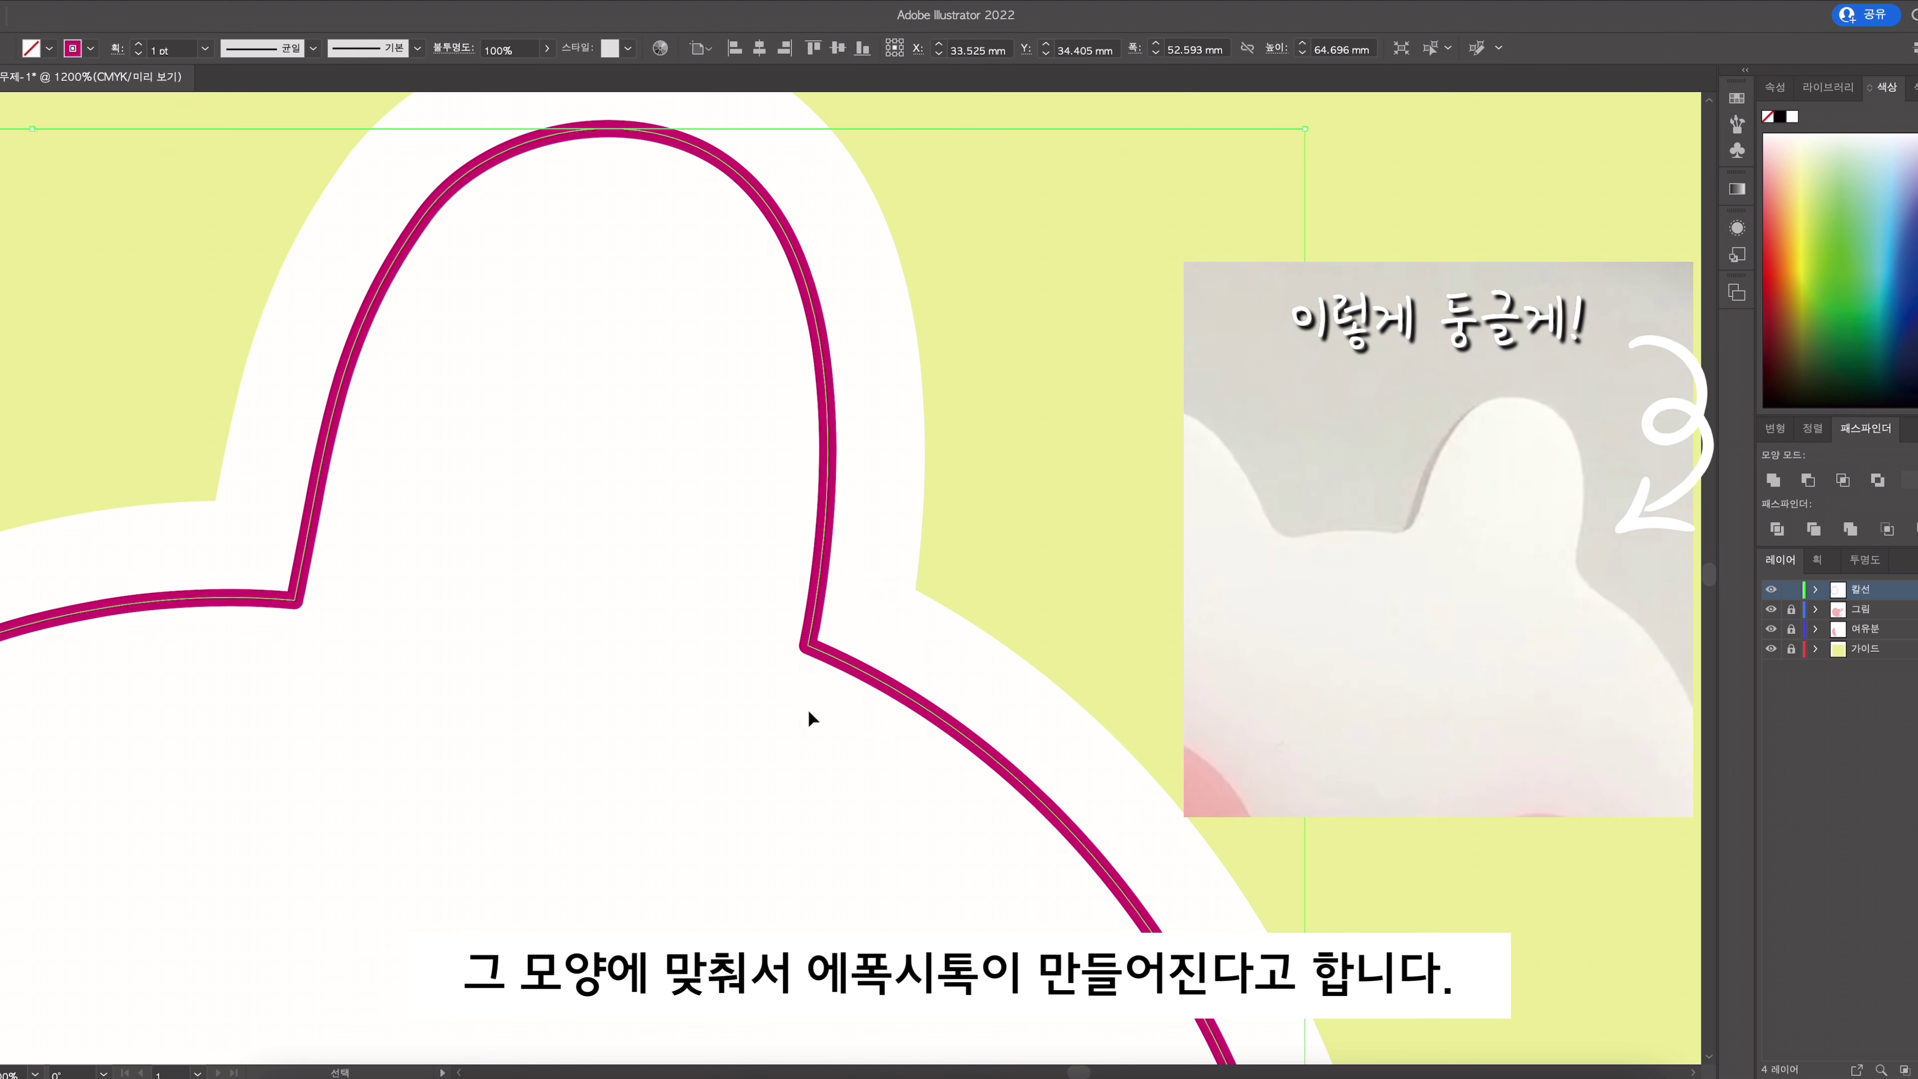
left_click(698, 735, "alt+super")
left_click(711, 745, "alt+super")
left_click(715, 726, "alt+super")
left_click(721, 705, "alt+super")
left_click(790, 667, "alt+super")
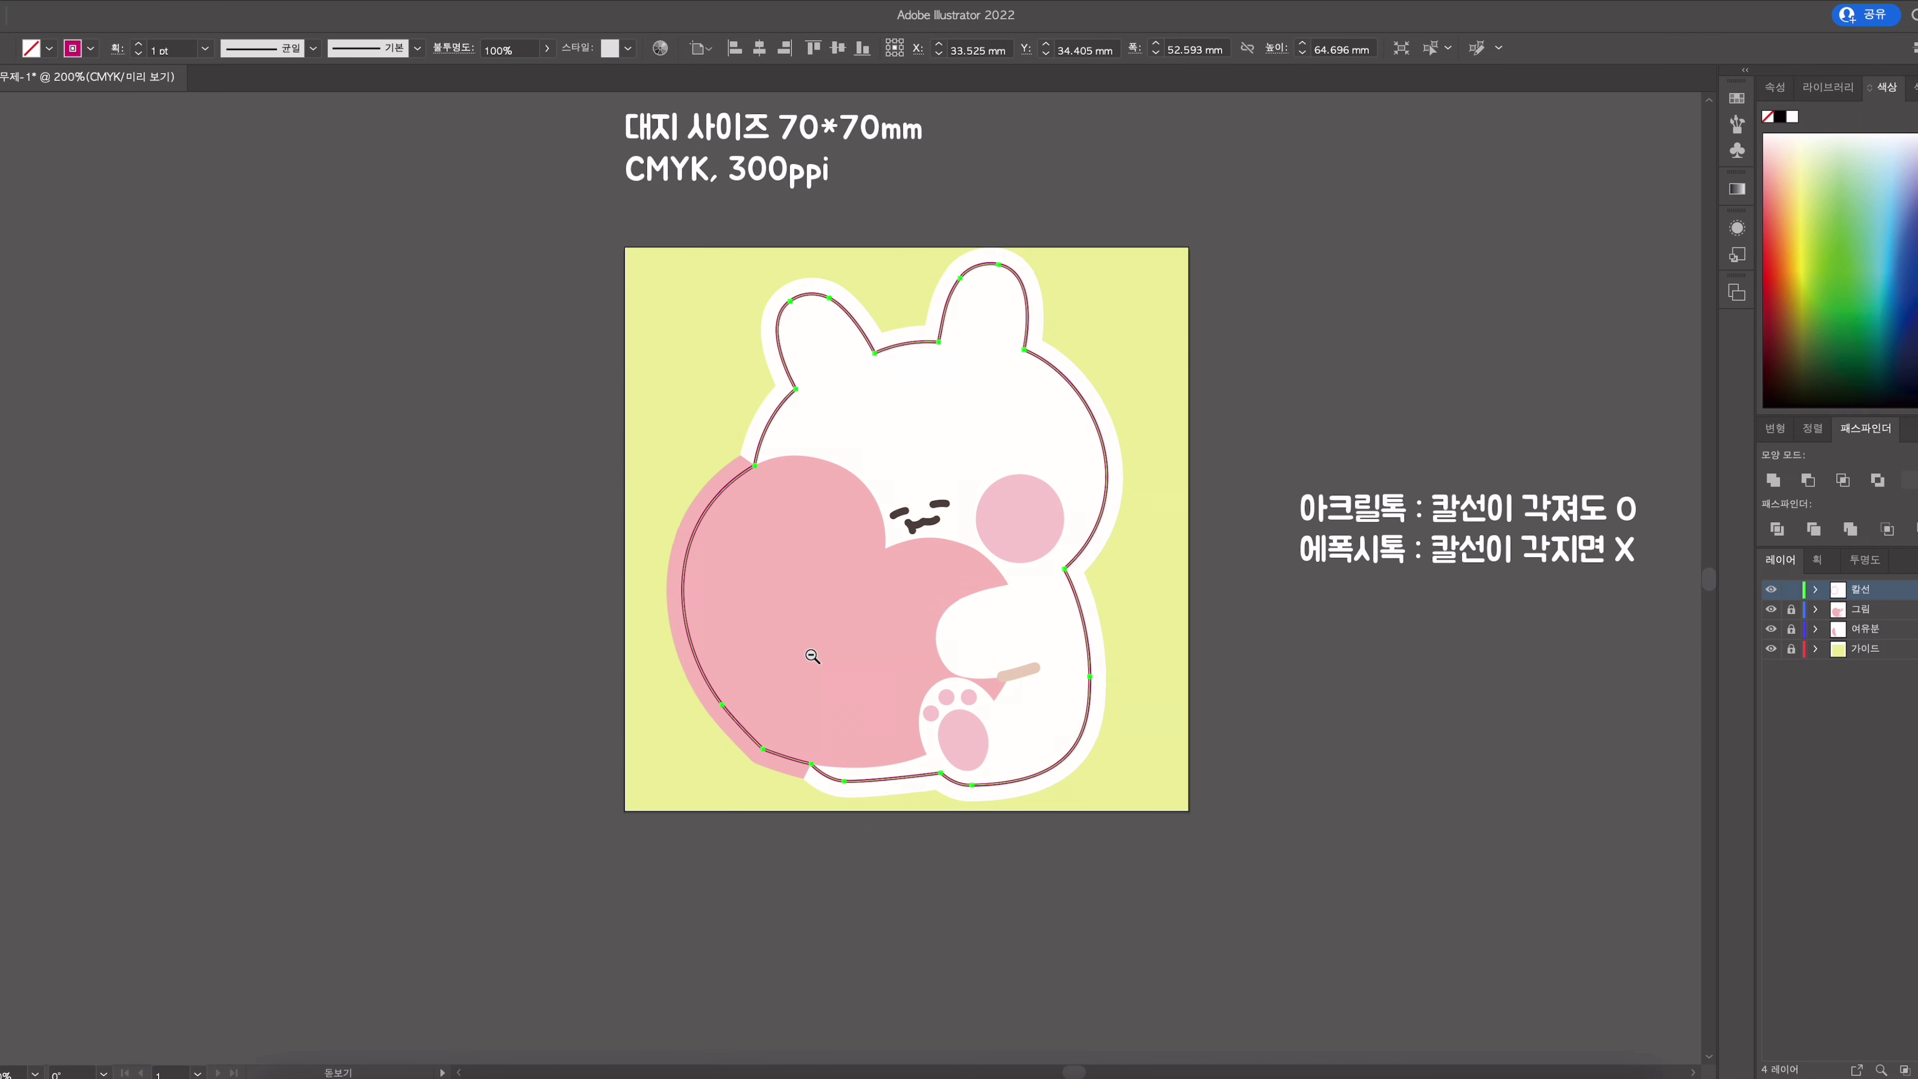
left_click_drag(884, 594, 779, 621)
left_click(1008, 547)
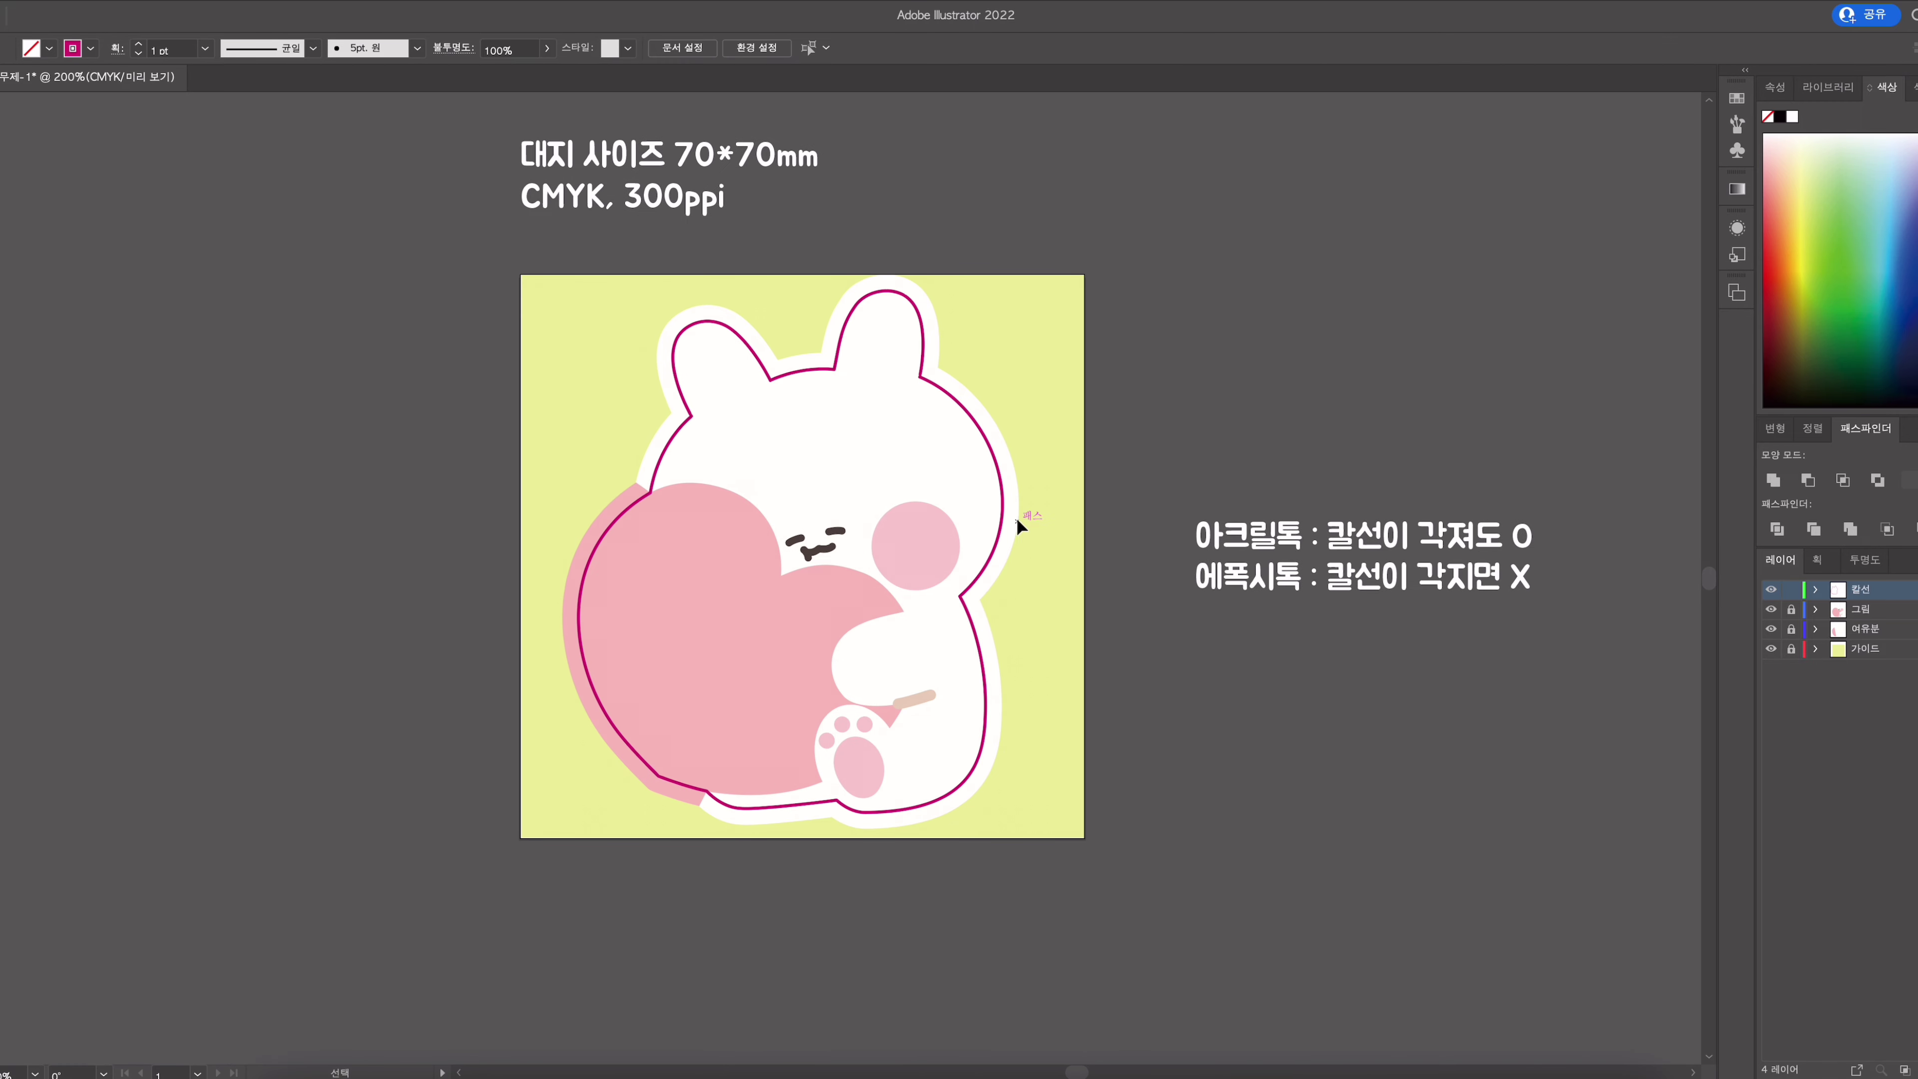
Step: Select the cut line and display its live corner controls with the Direct Selection tool
left_click_drag(1020, 511, 992, 533)
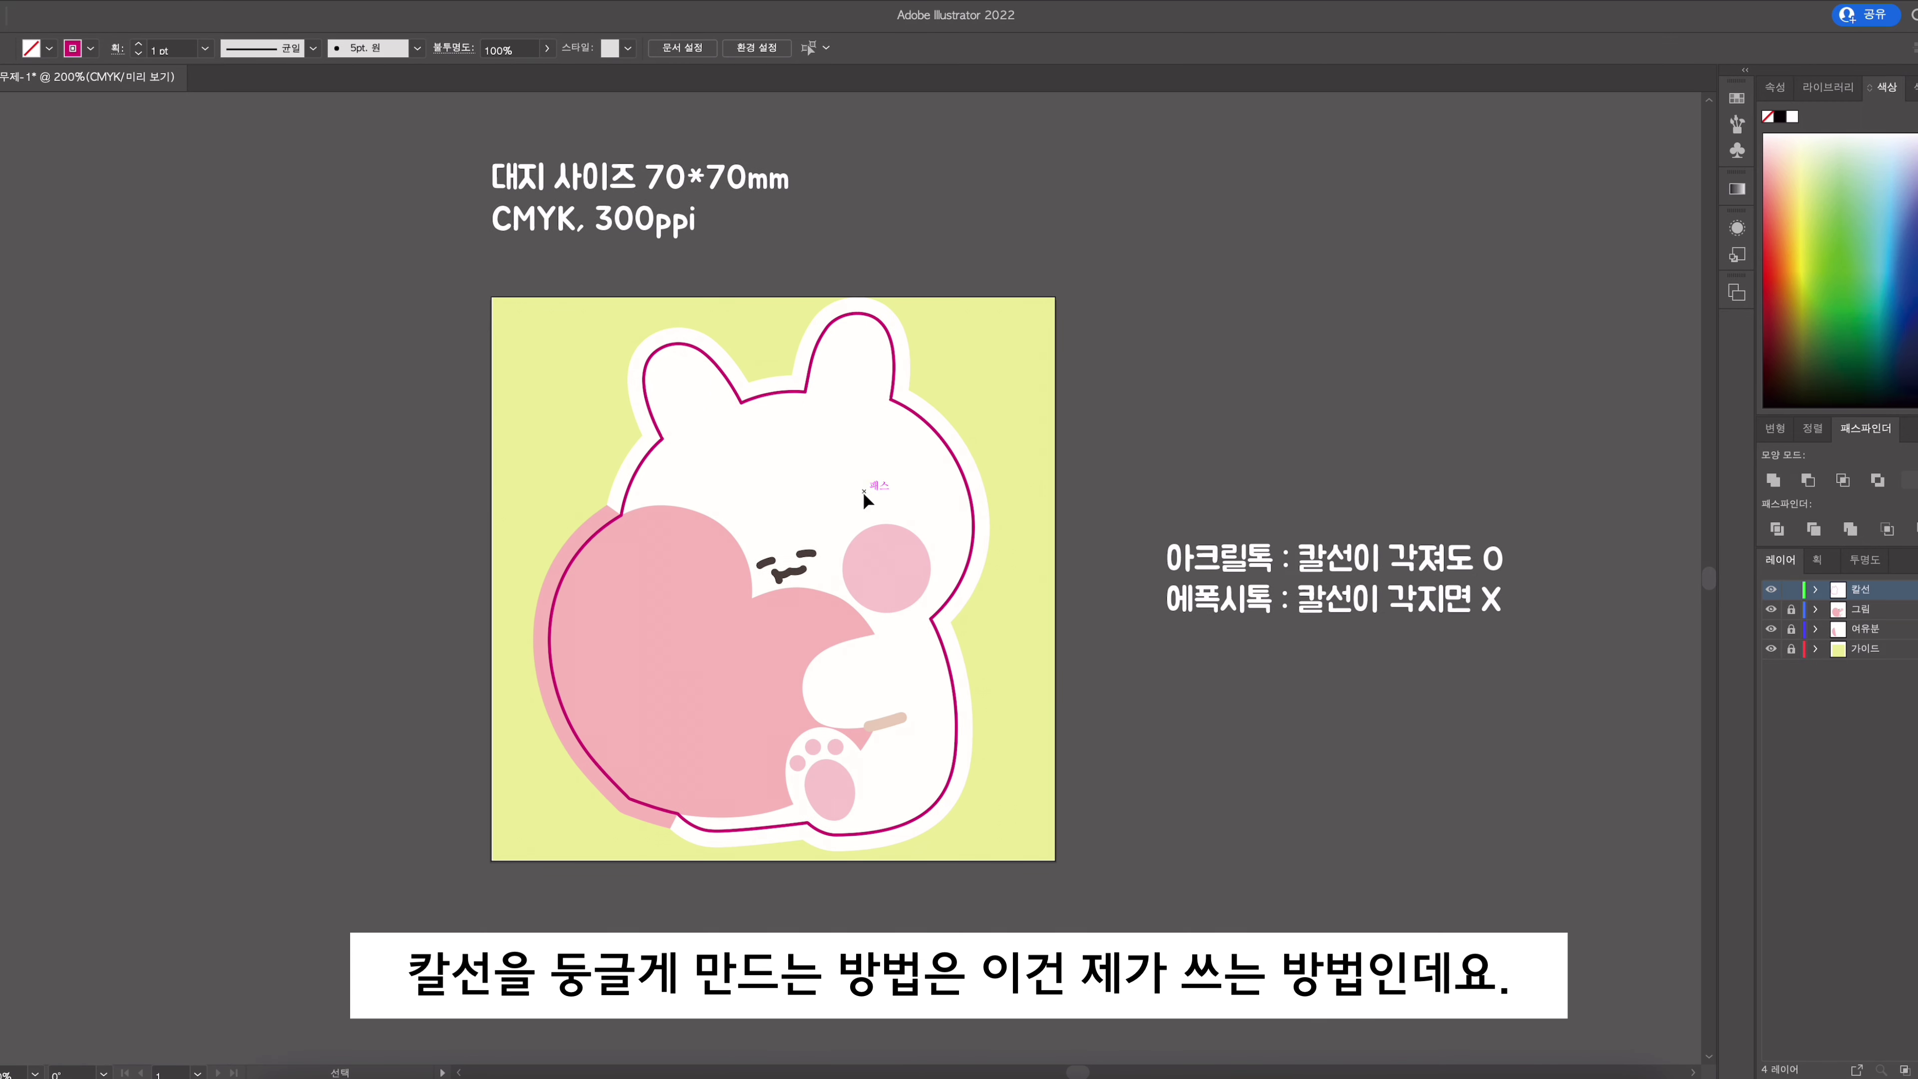
left_click(801, 519, "super")
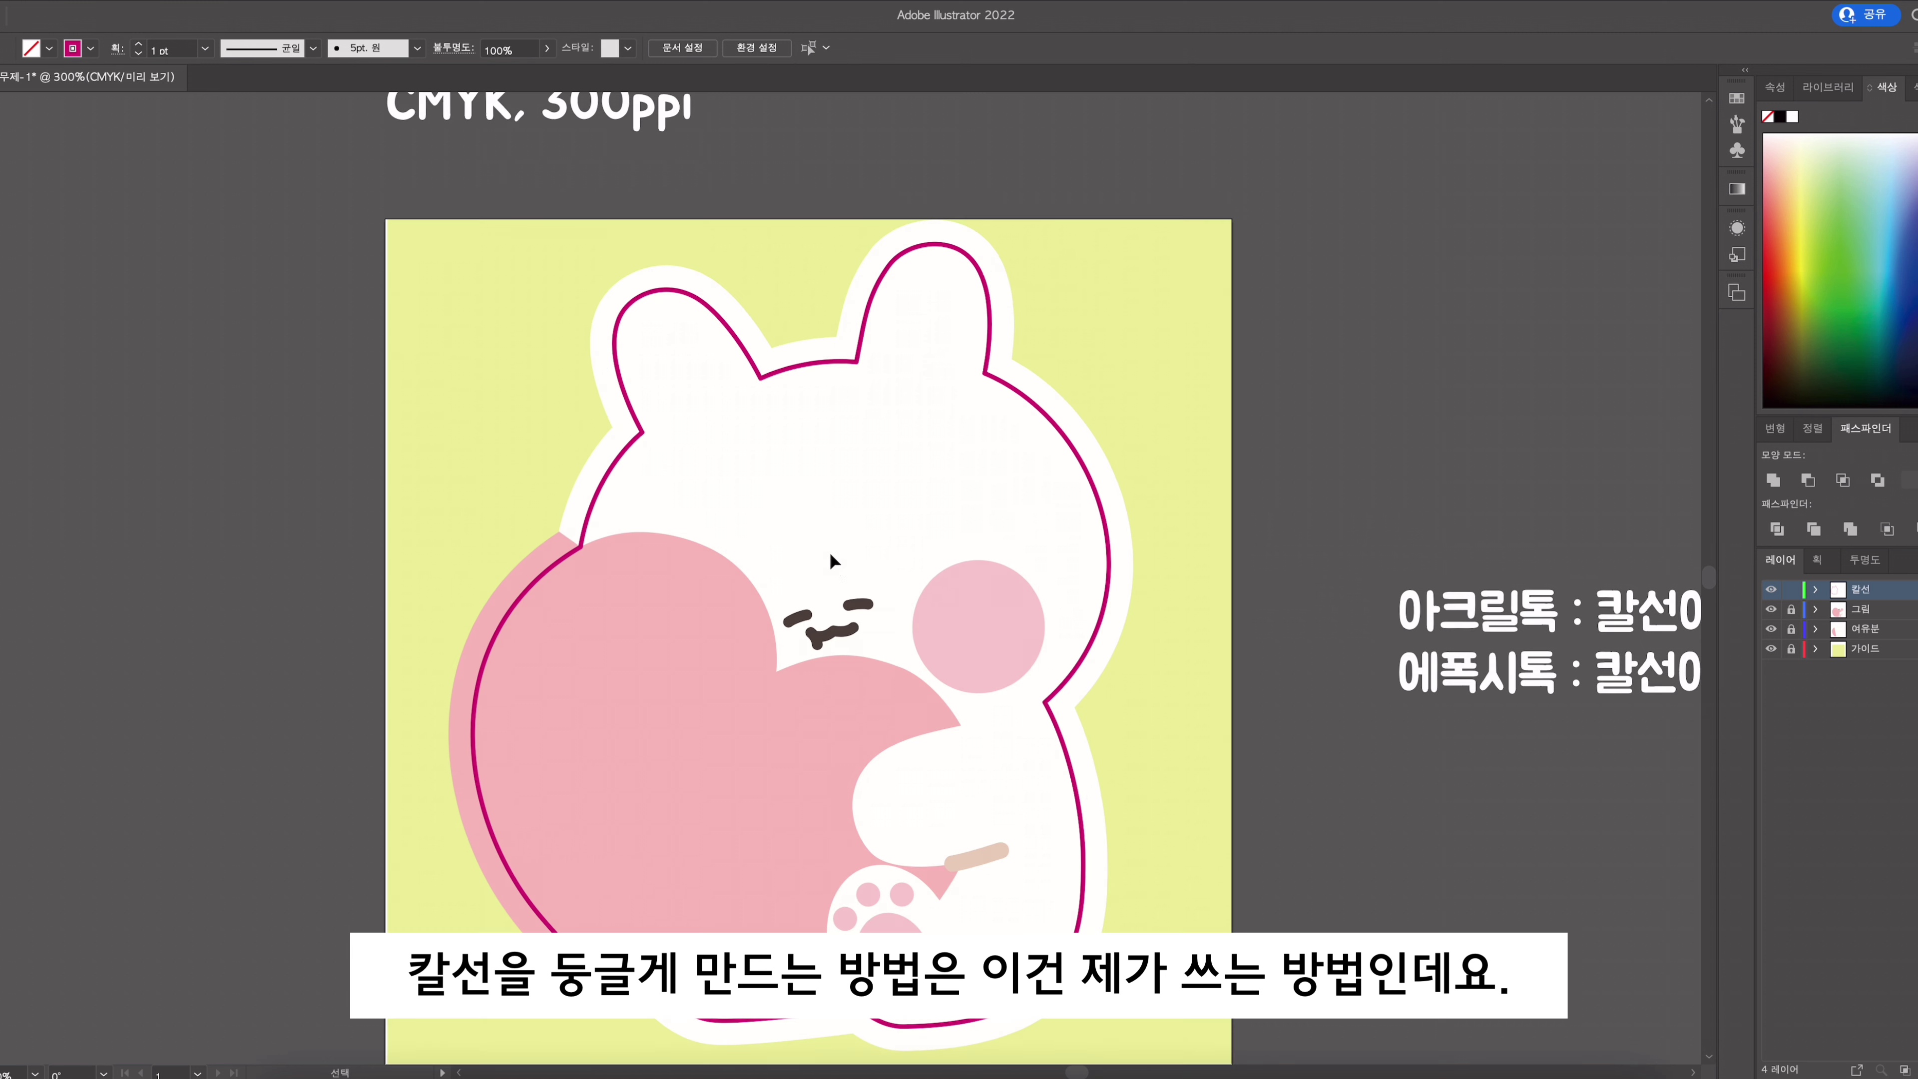
left_click_drag(858, 573, 905, 541)
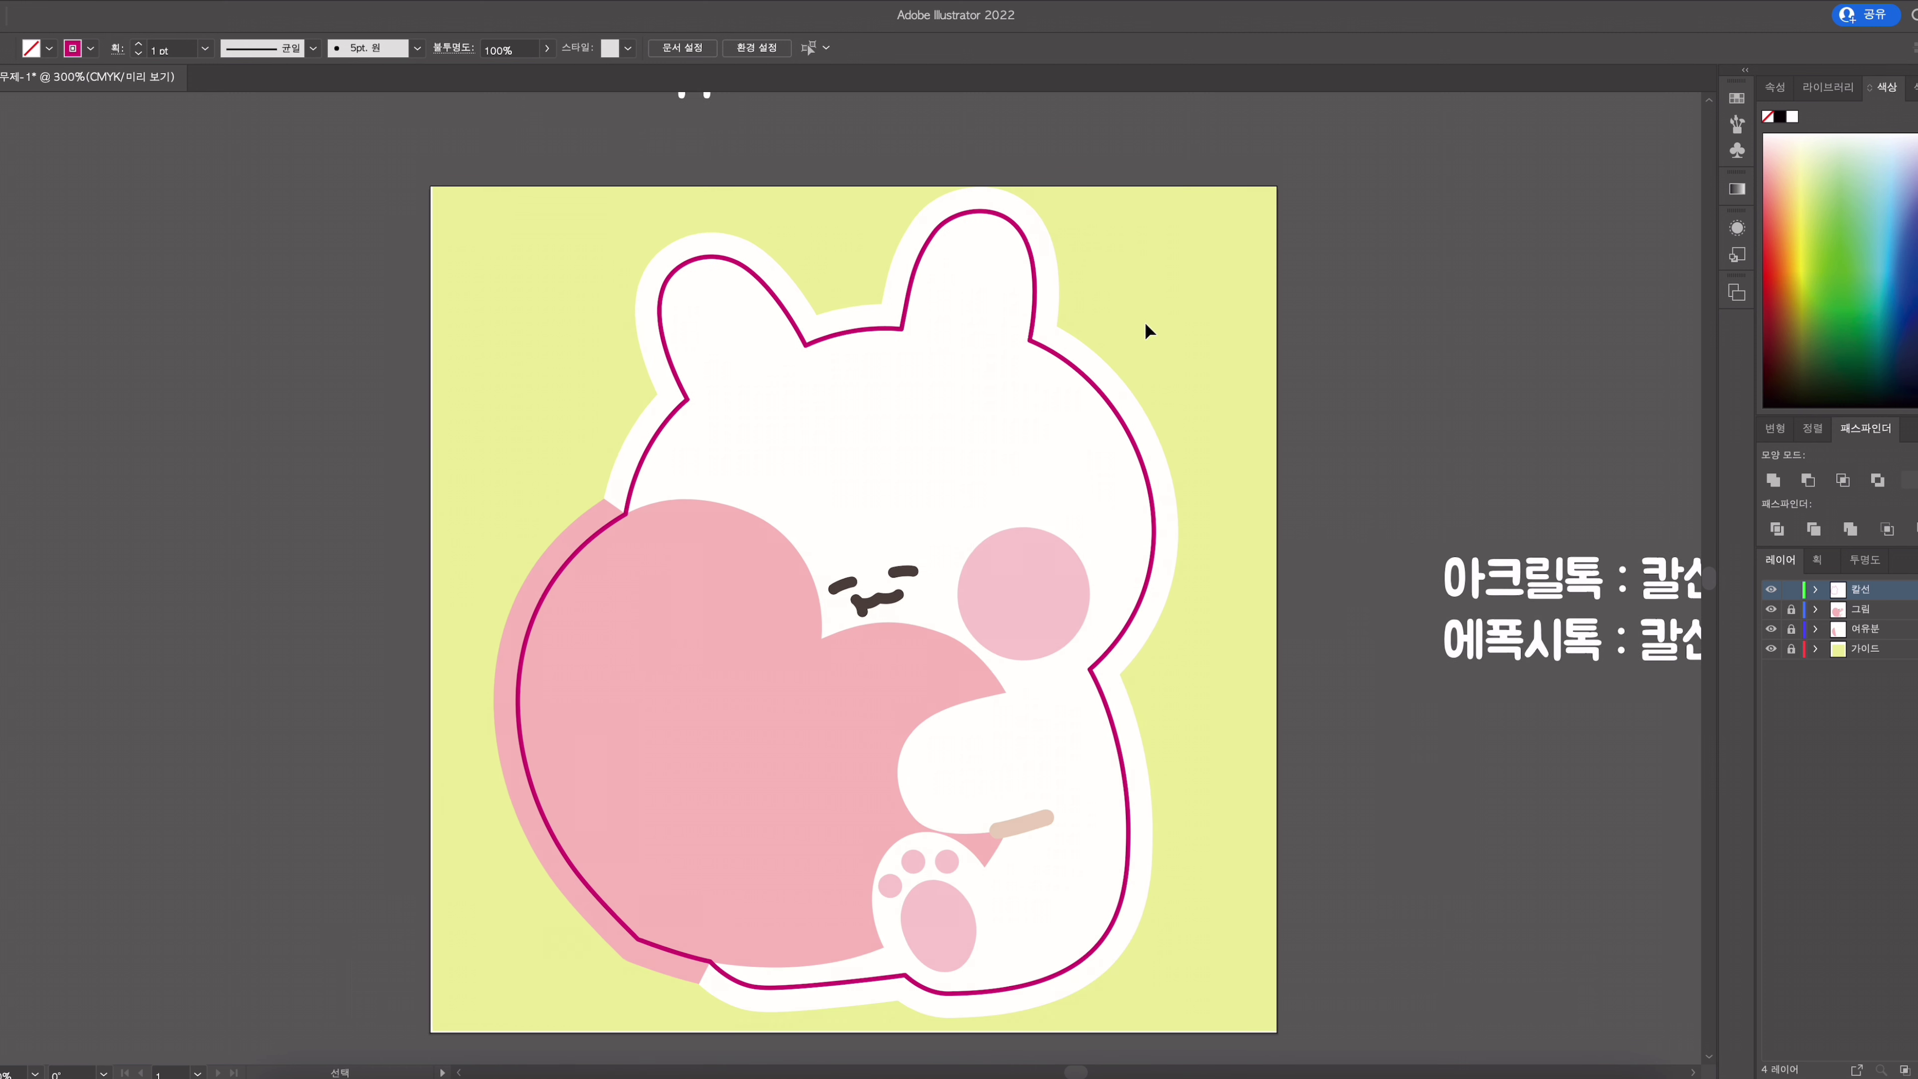
left_click(1099, 383)
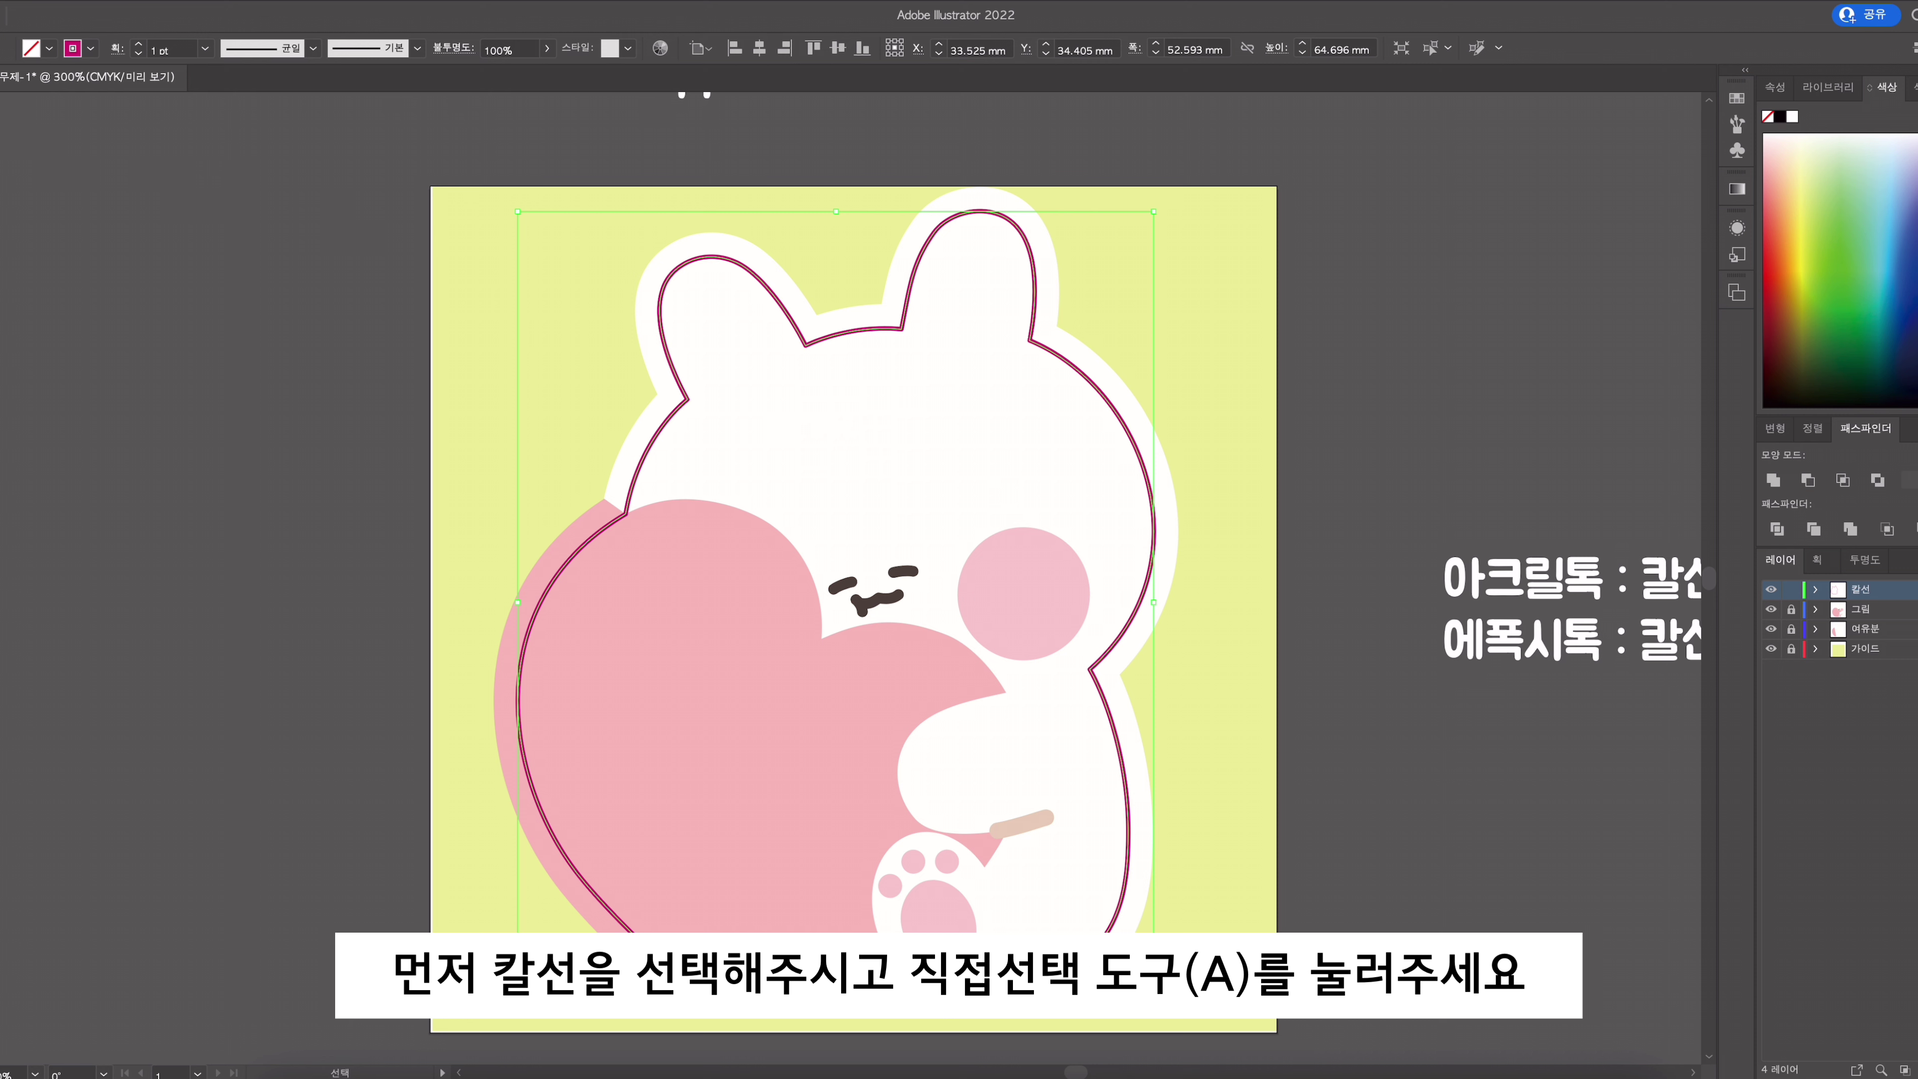
key("a")
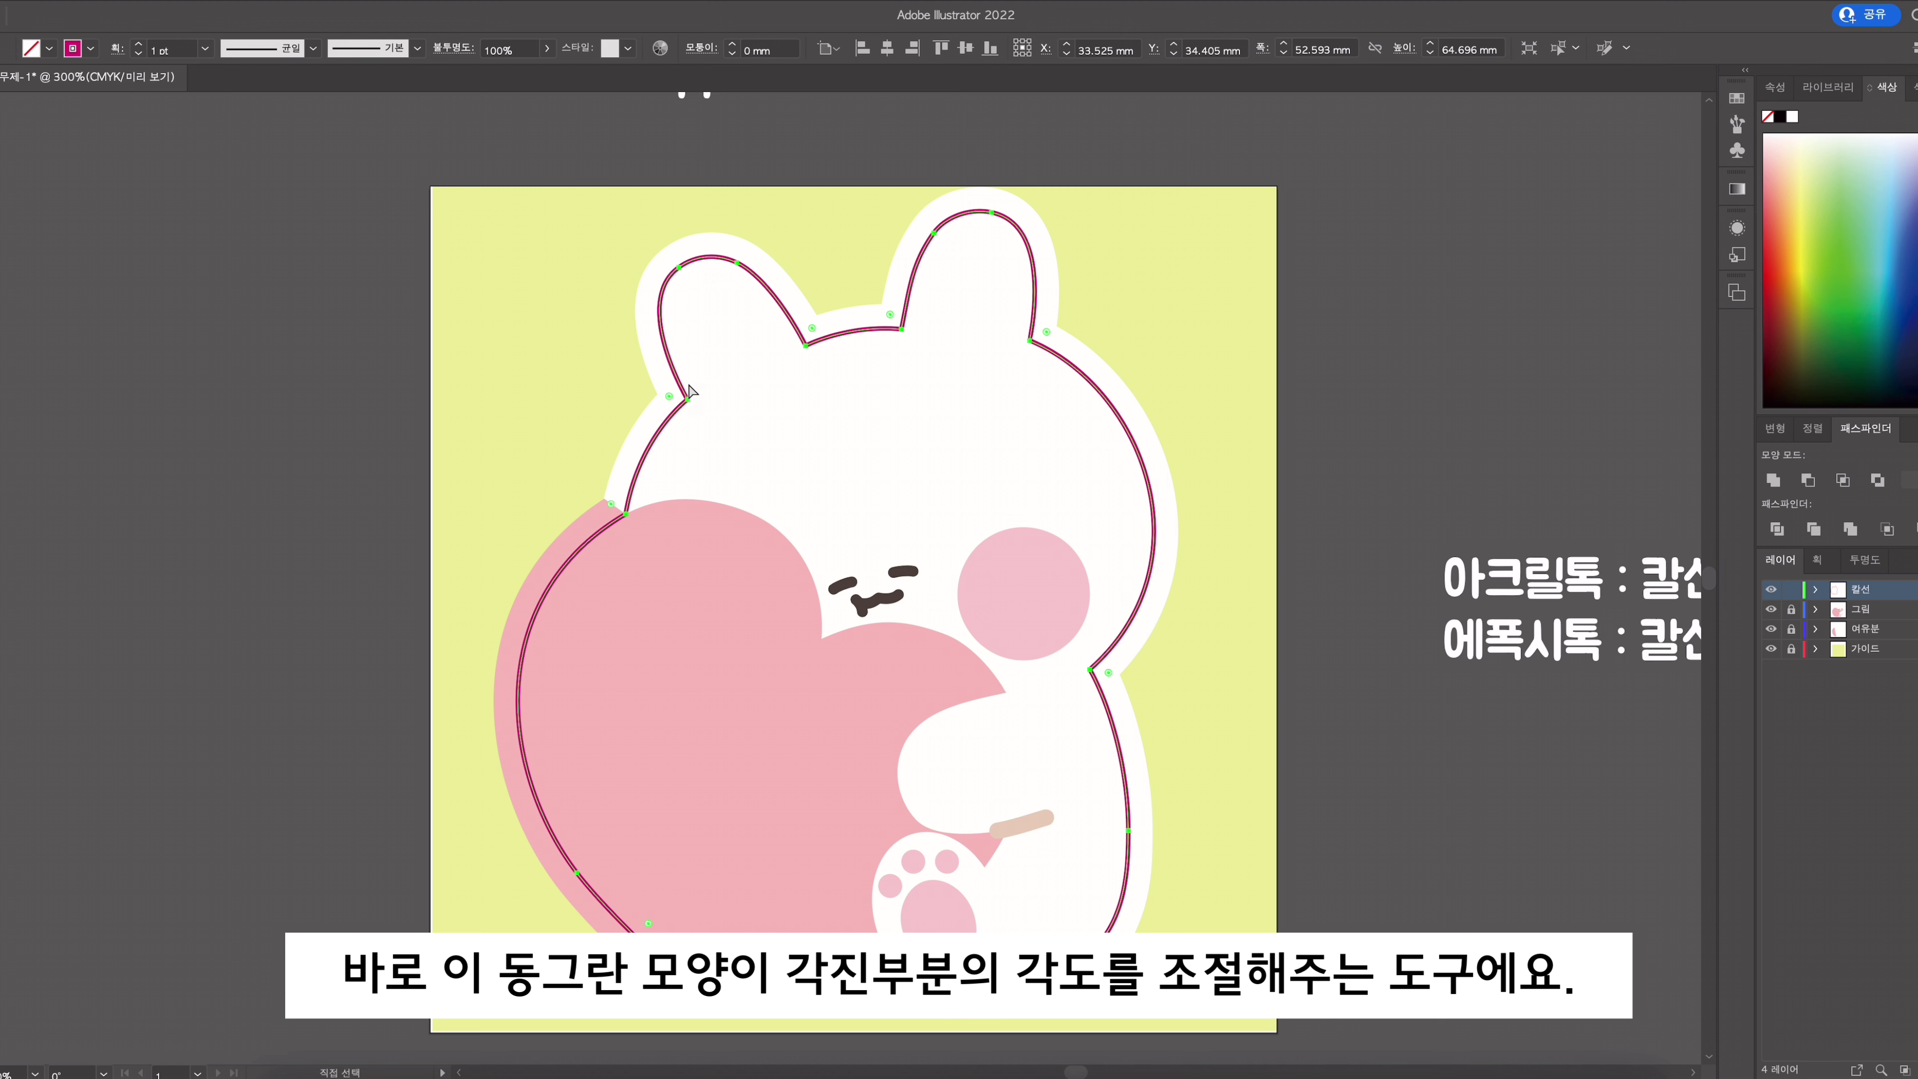
Step: Try to round the cut line's corner at the base of the left ear with its live corner control, and deselect the path
key("super+space")
left_click(686, 463)
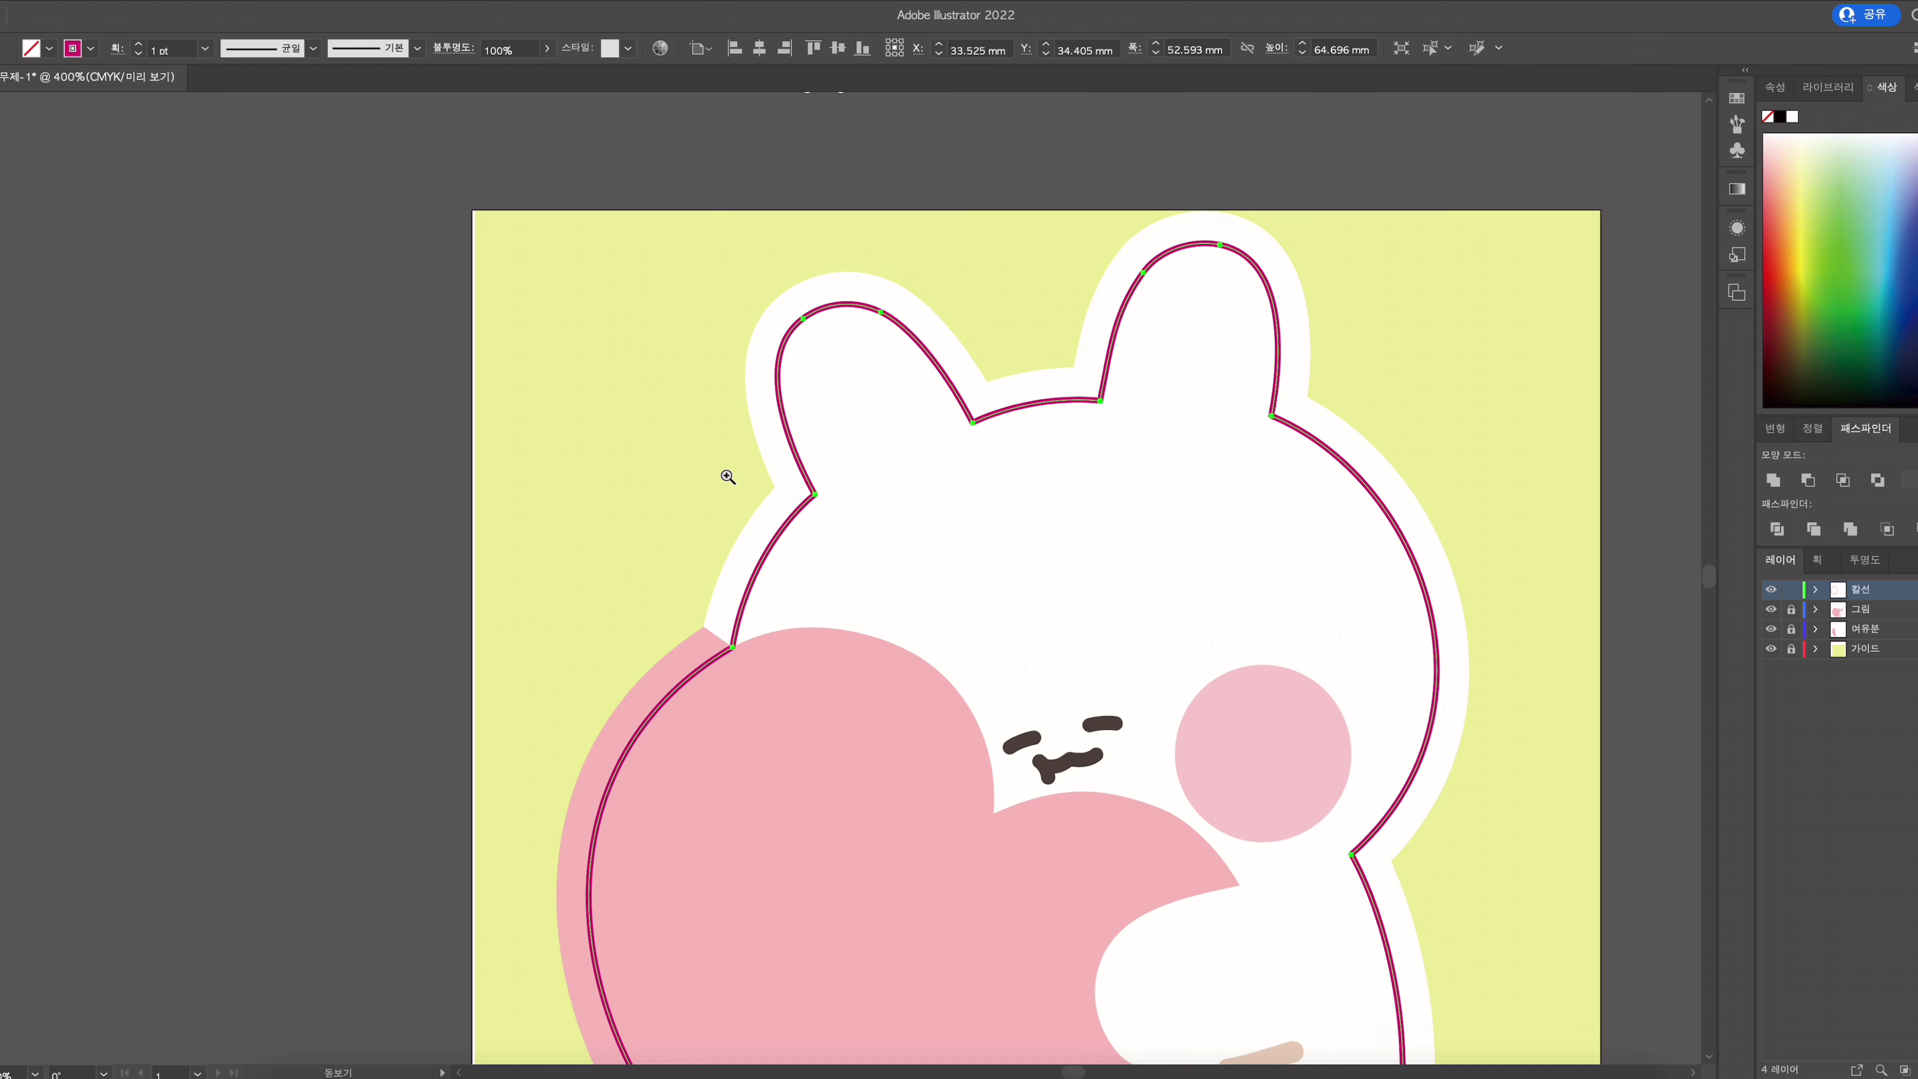
left_click(770, 515)
left_click(876, 572, "alt")
left_click(876, 572, "alt")
scroll(860, 588, "down", 3)
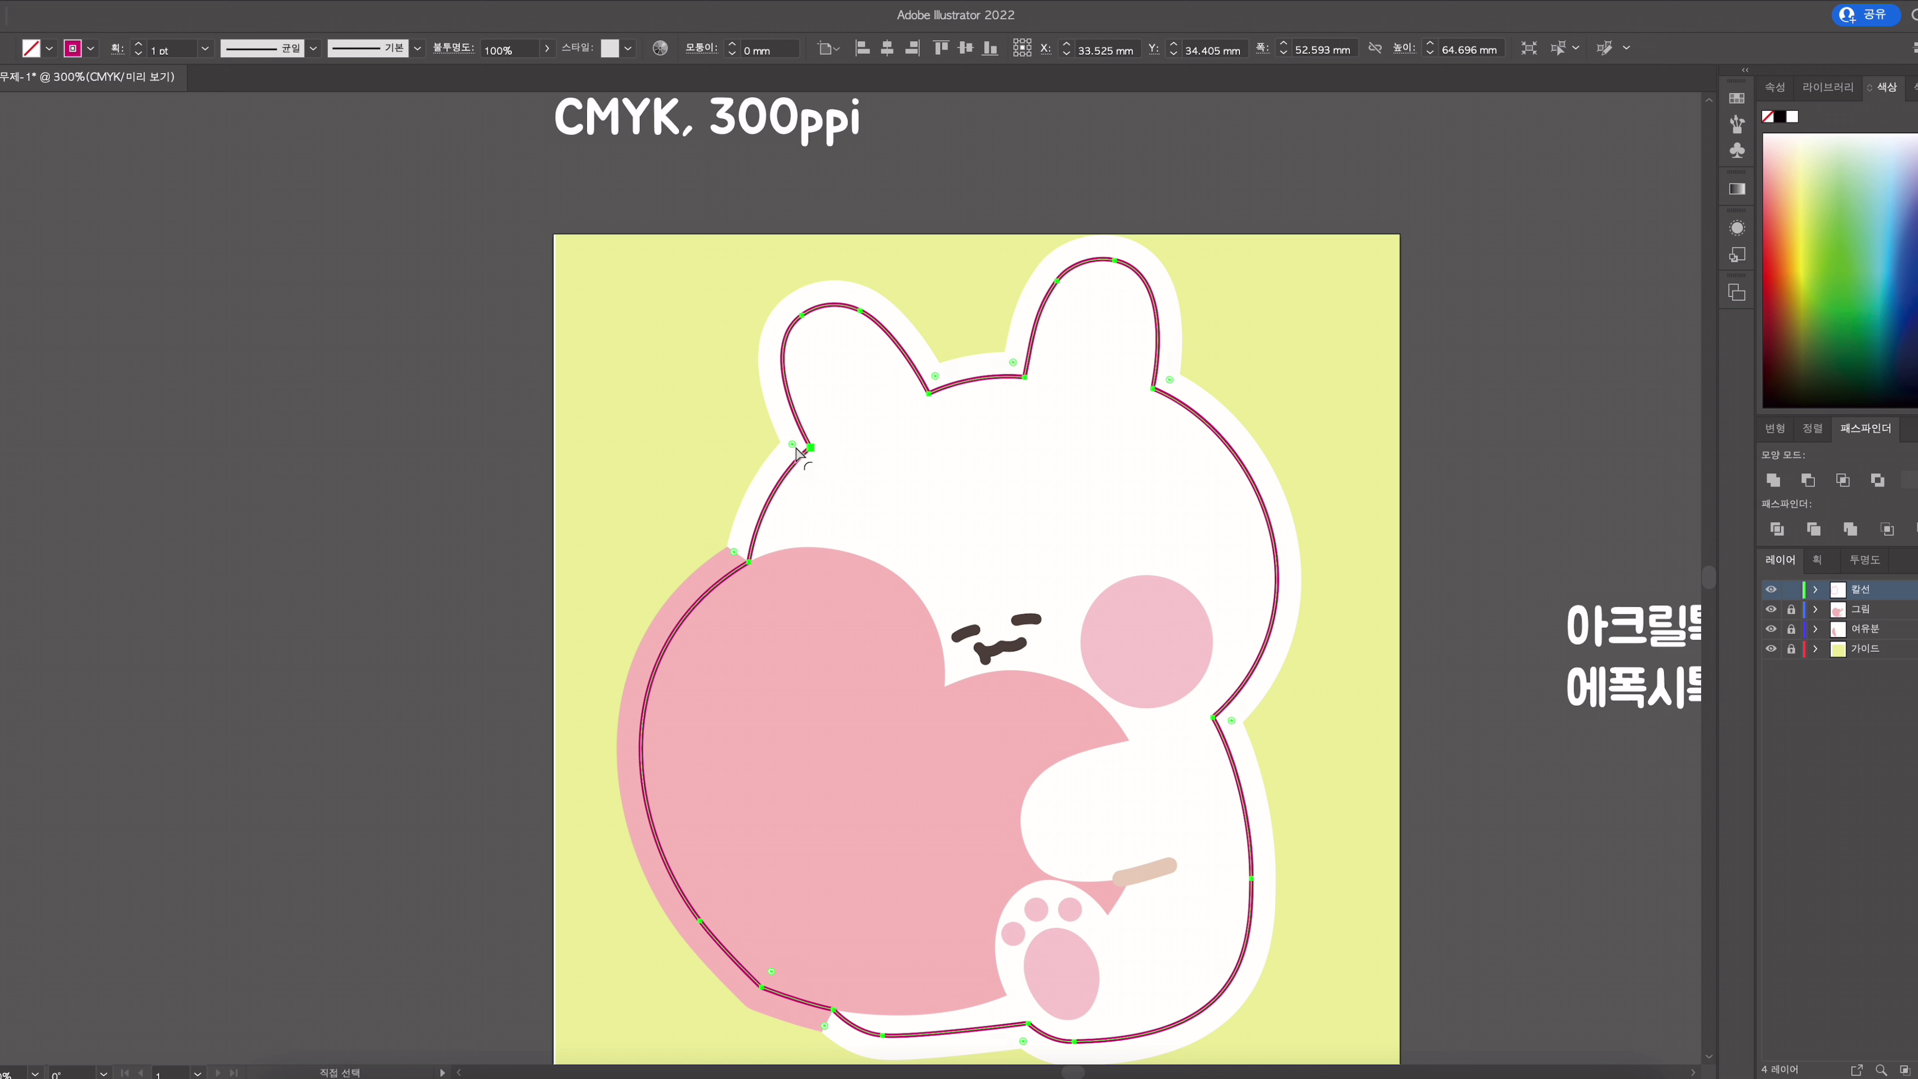
left_click_drag(793, 448, 764, 487)
left_click(567, 633)
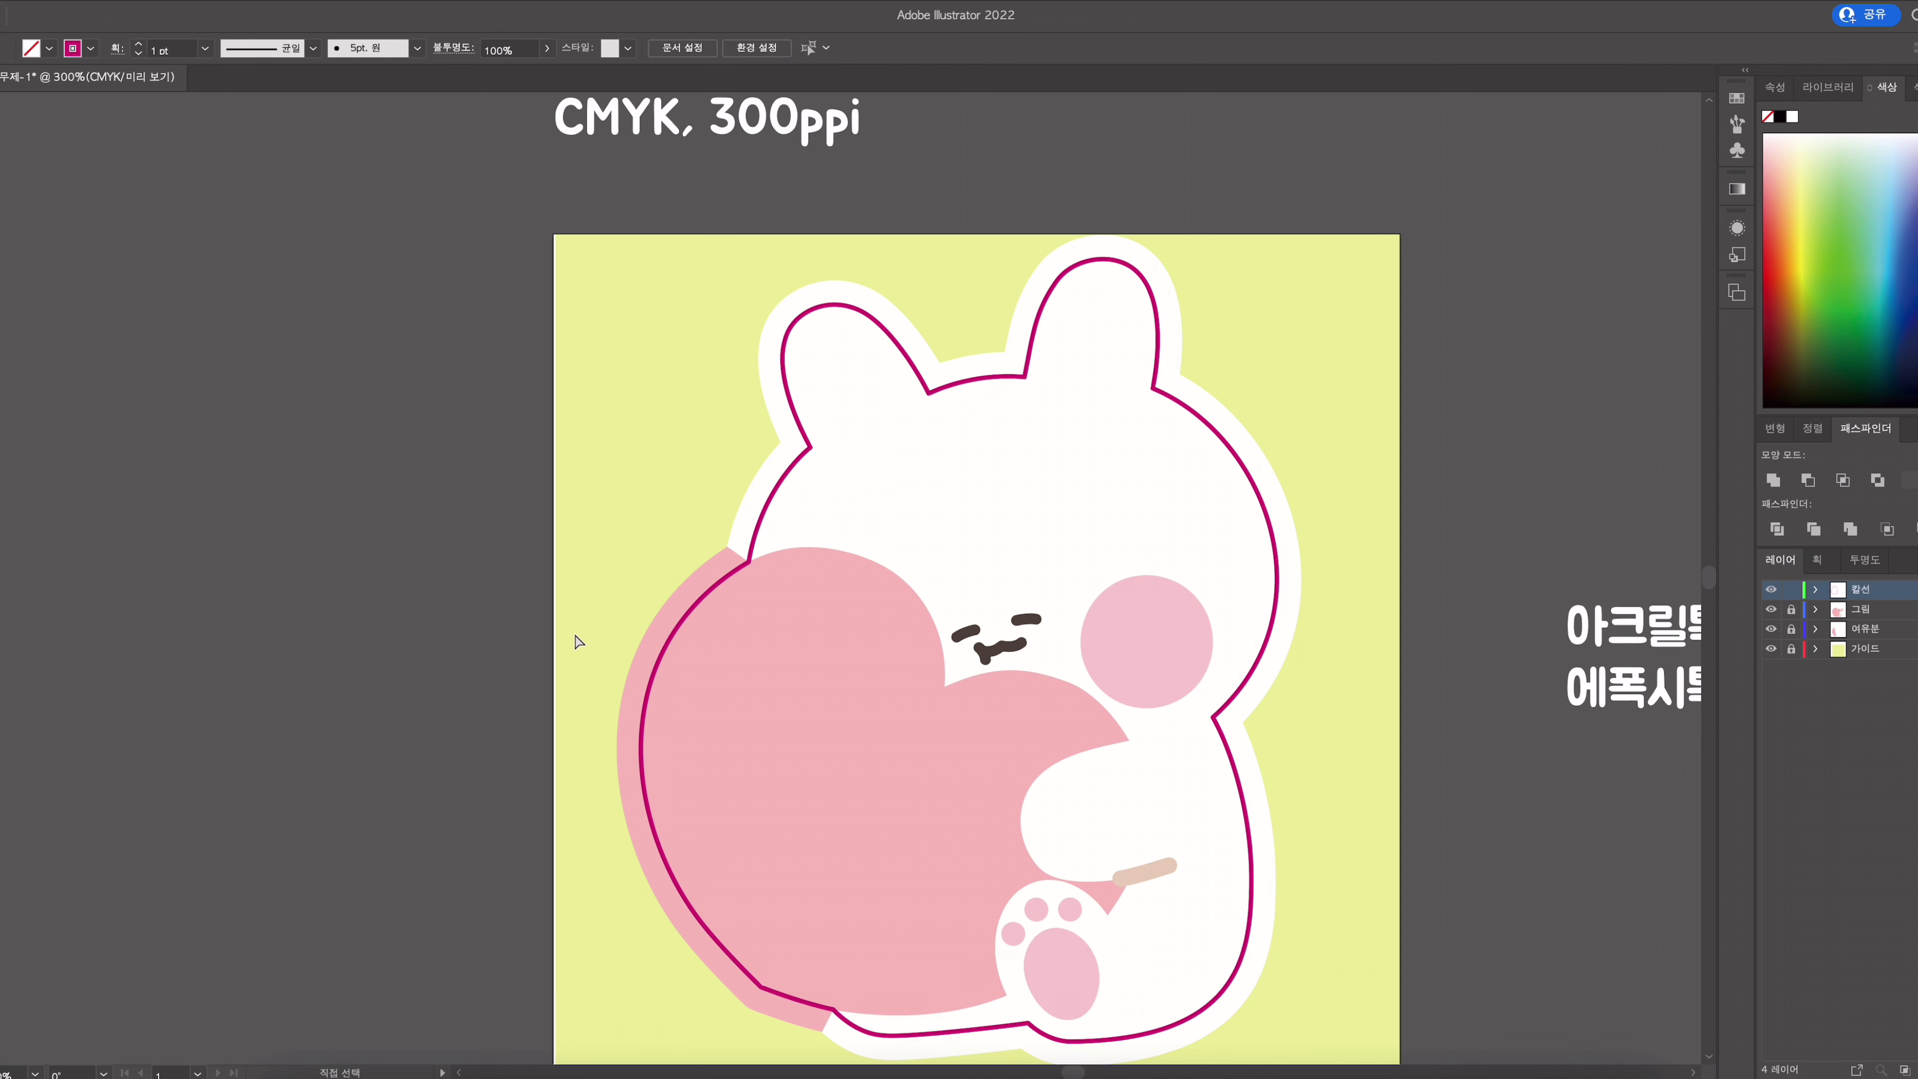
Step: Examine the whole rabbit artwork beside the acrylic and epoxy cut-line notes, and the corners around the ears up close
key("v")
left_click(878, 568, "ctrl+alt")
left_click(882, 563, "ctrl+alt")
left_click_drag(859, 557, 595, 526)
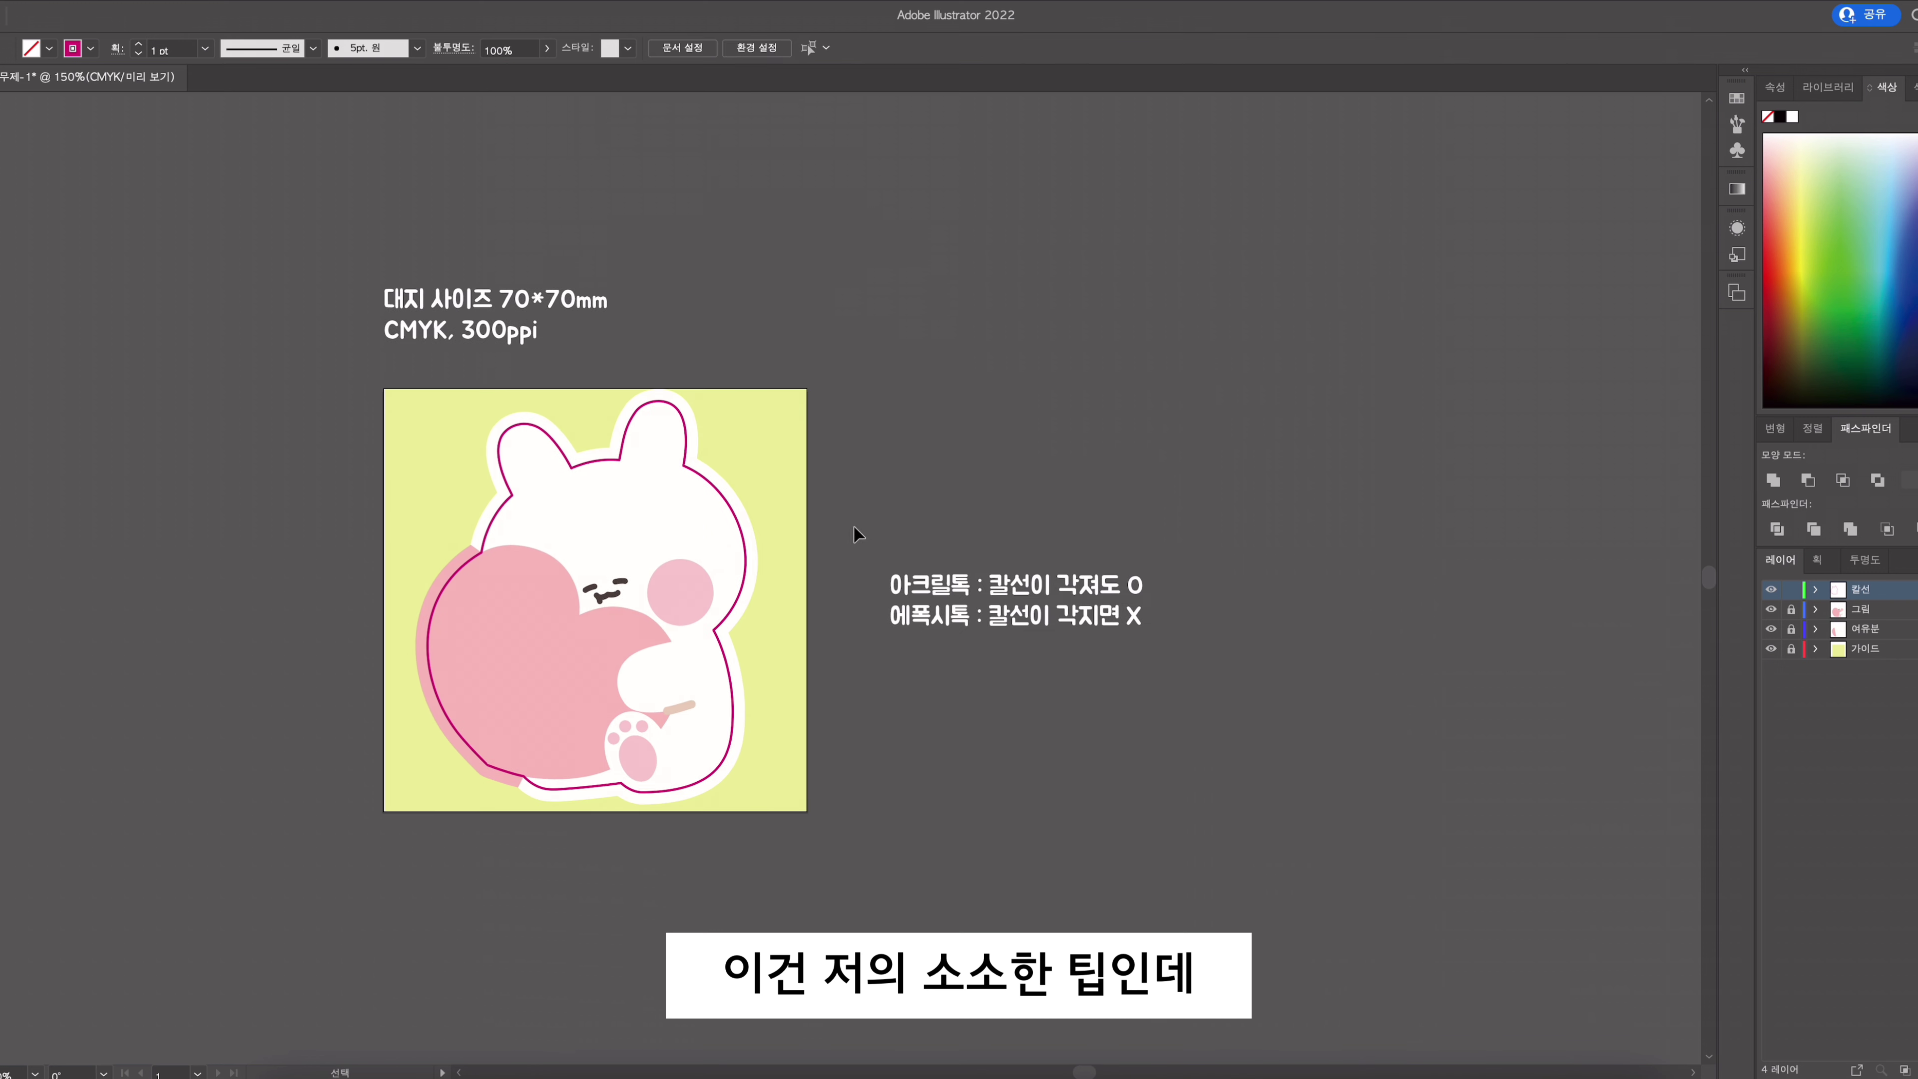
left_click_drag(775, 545, 873, 522)
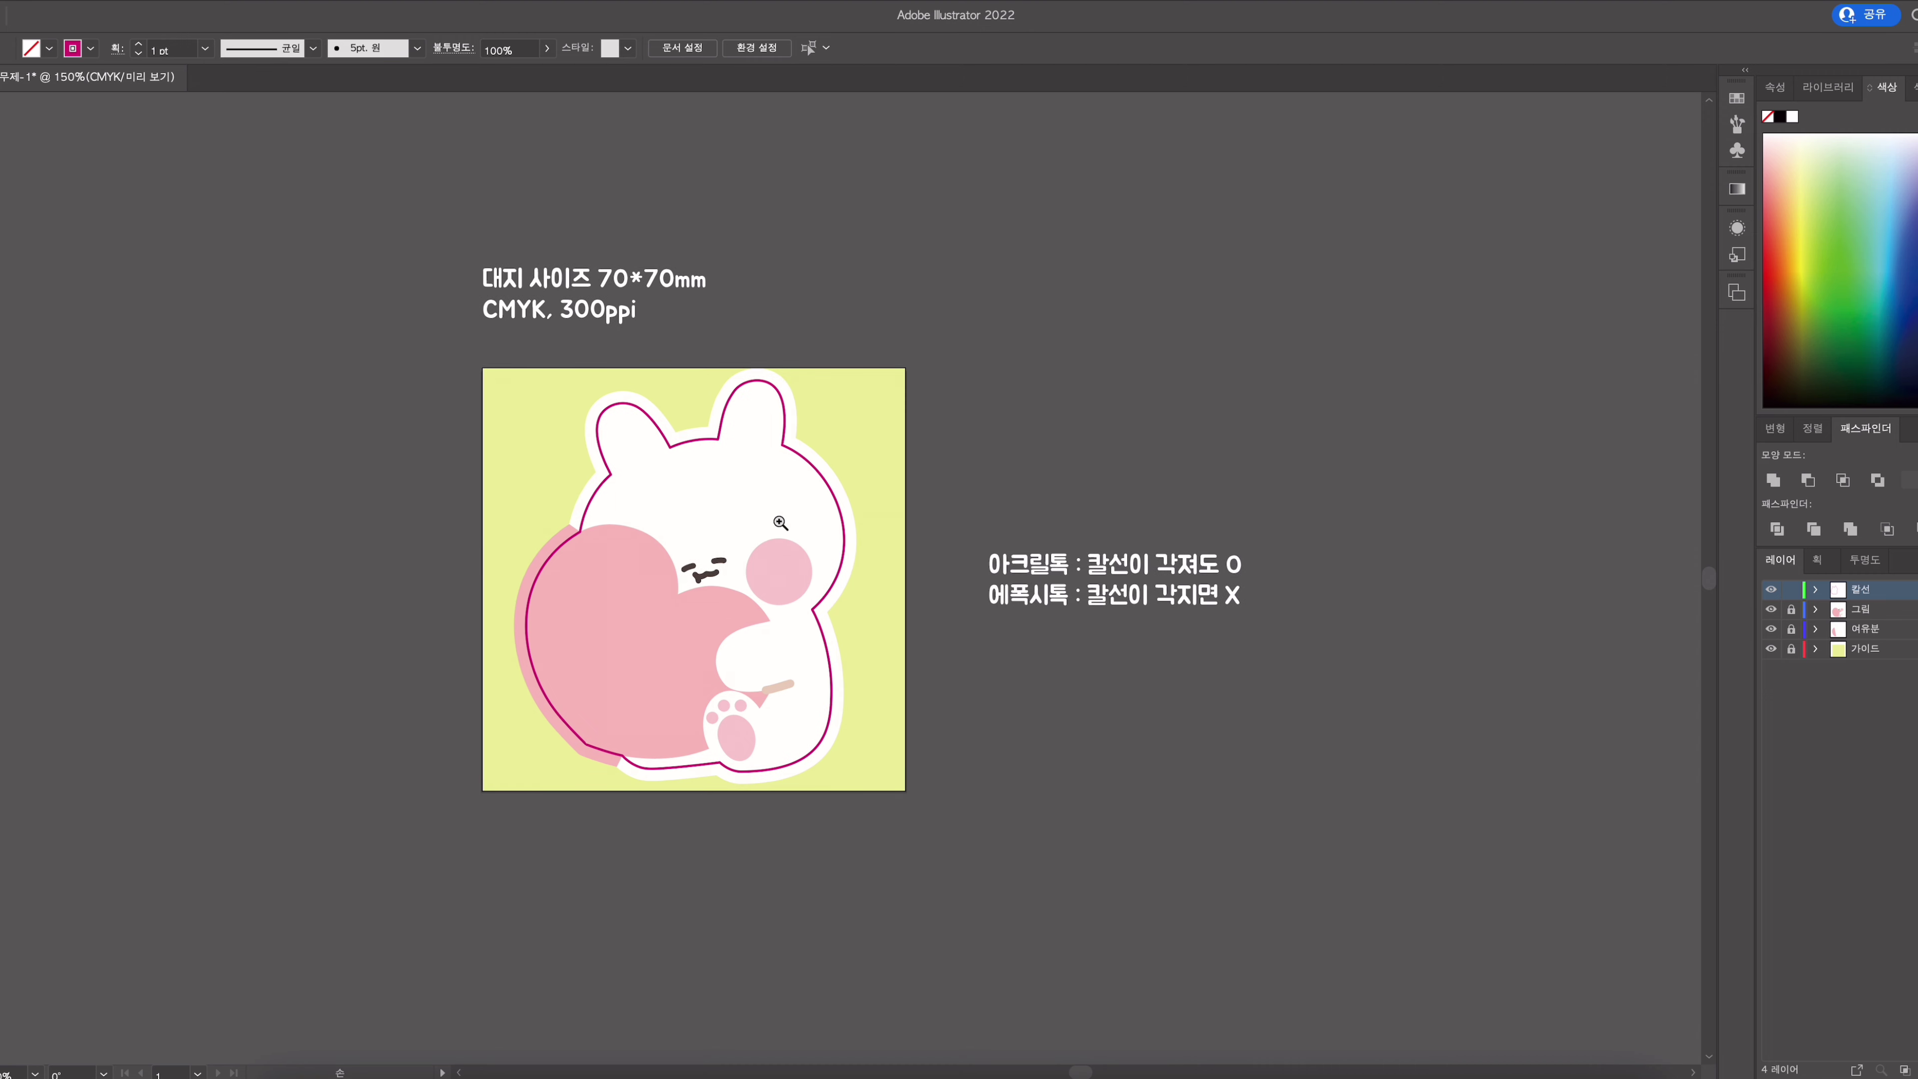
left_click(779, 525, "super")
left_click(795, 530, "super")
left_click(868, 480, "super")
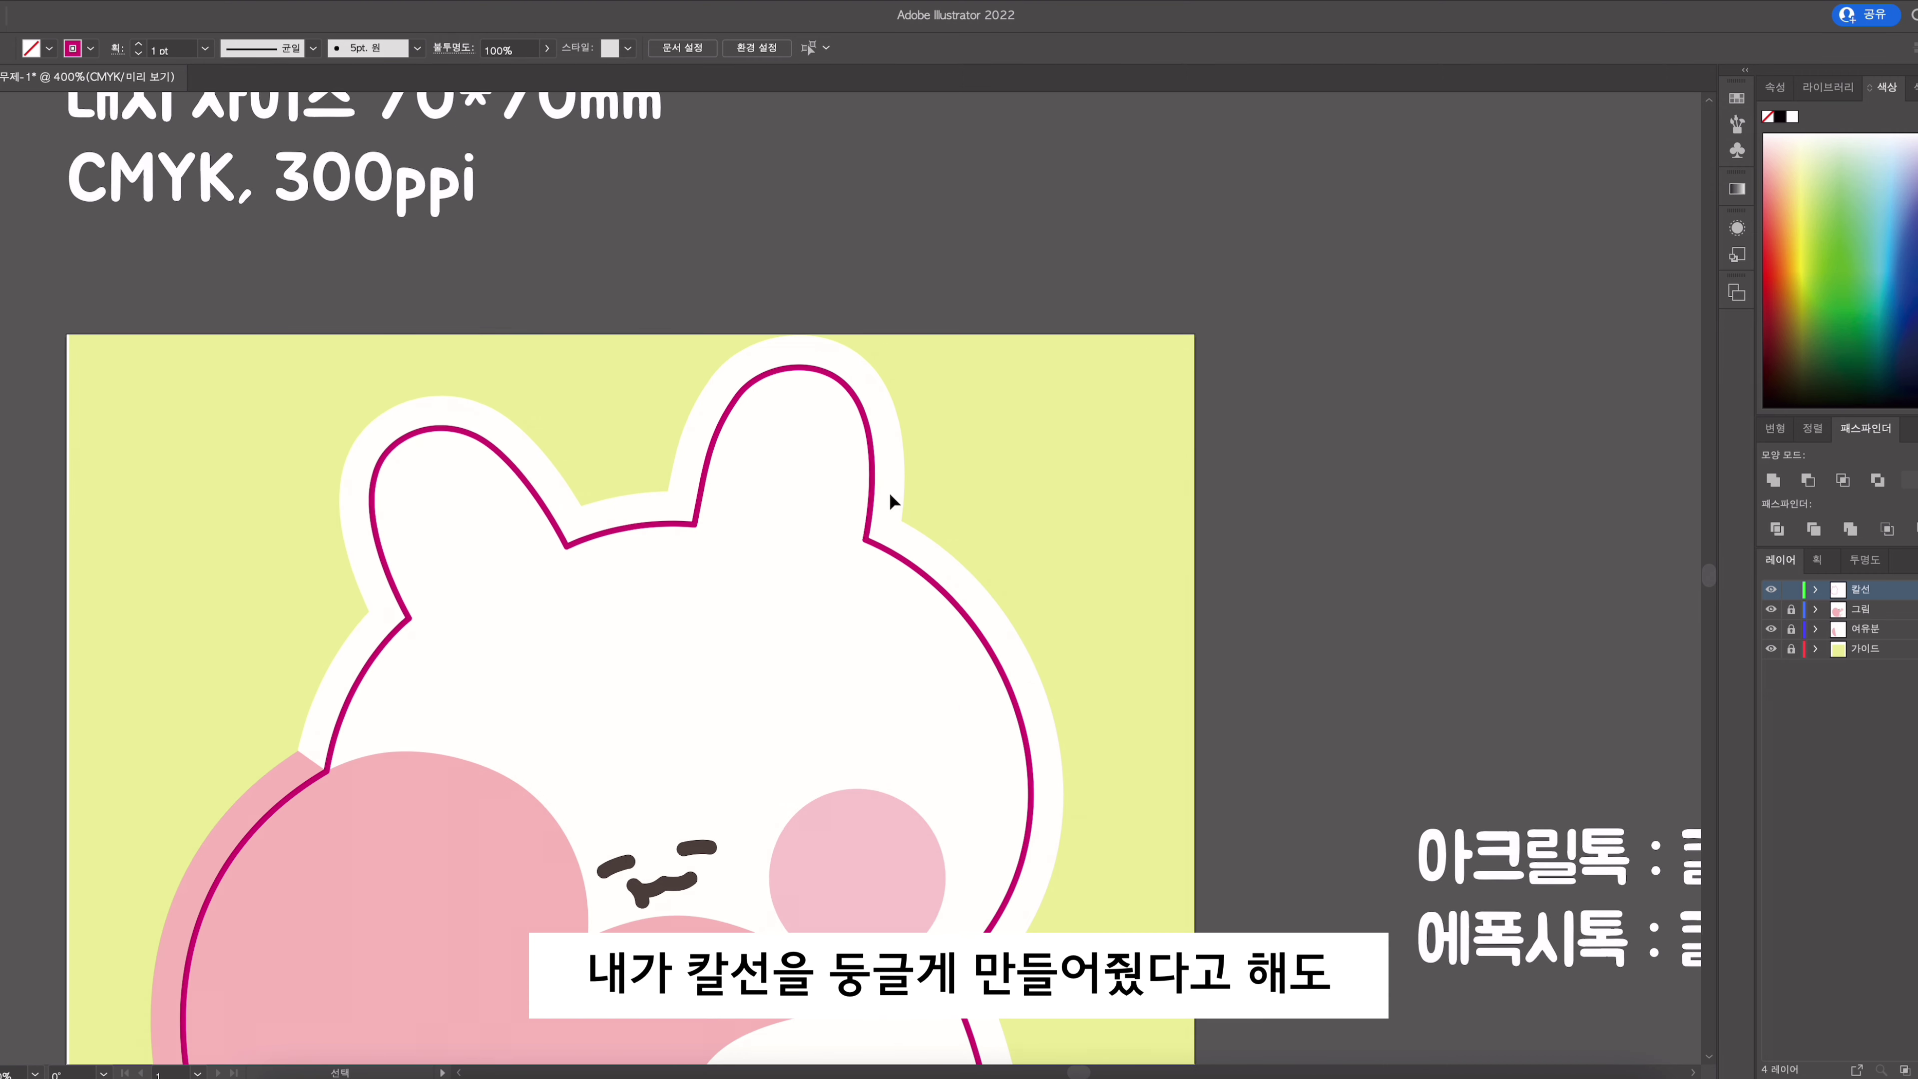
Step: Select the cut line to inspect its anchor points around the head, and deselect it
left_click(890, 517)
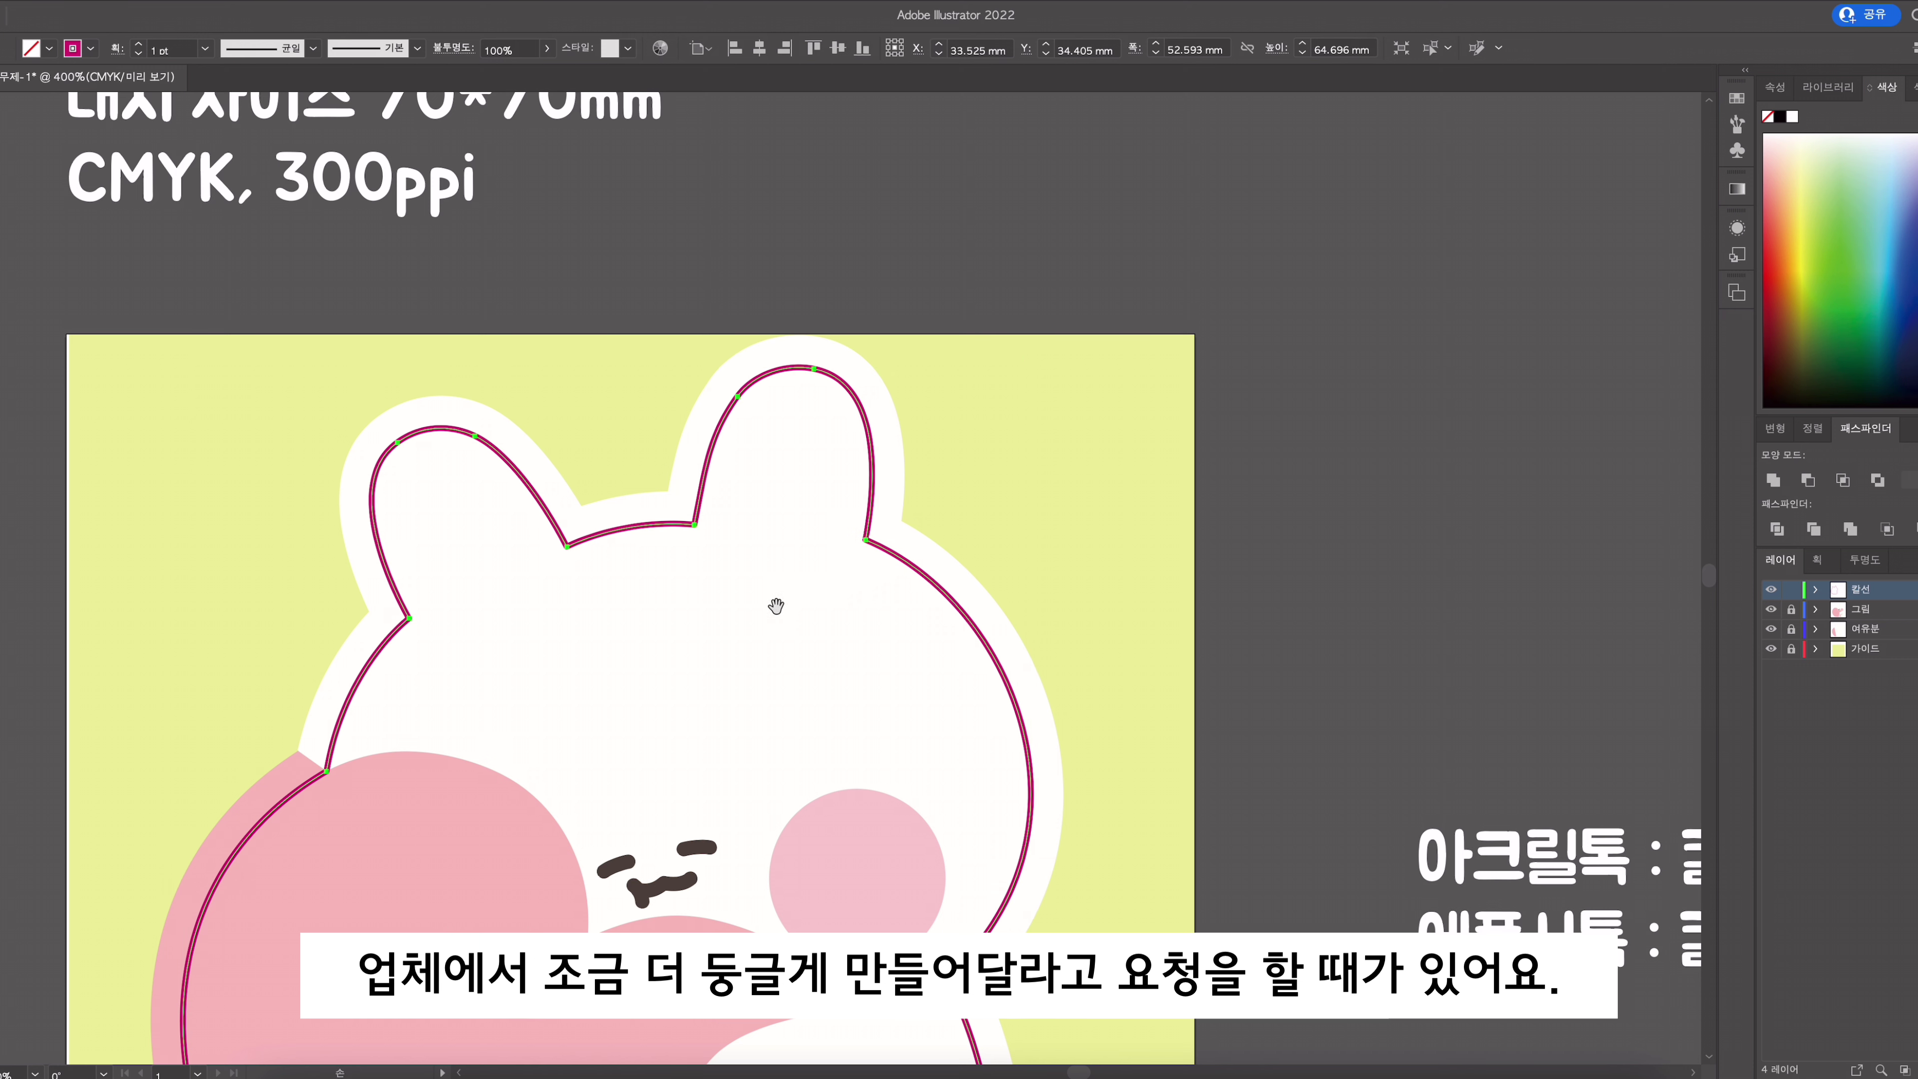
left_click_drag(756, 609, 789, 514)
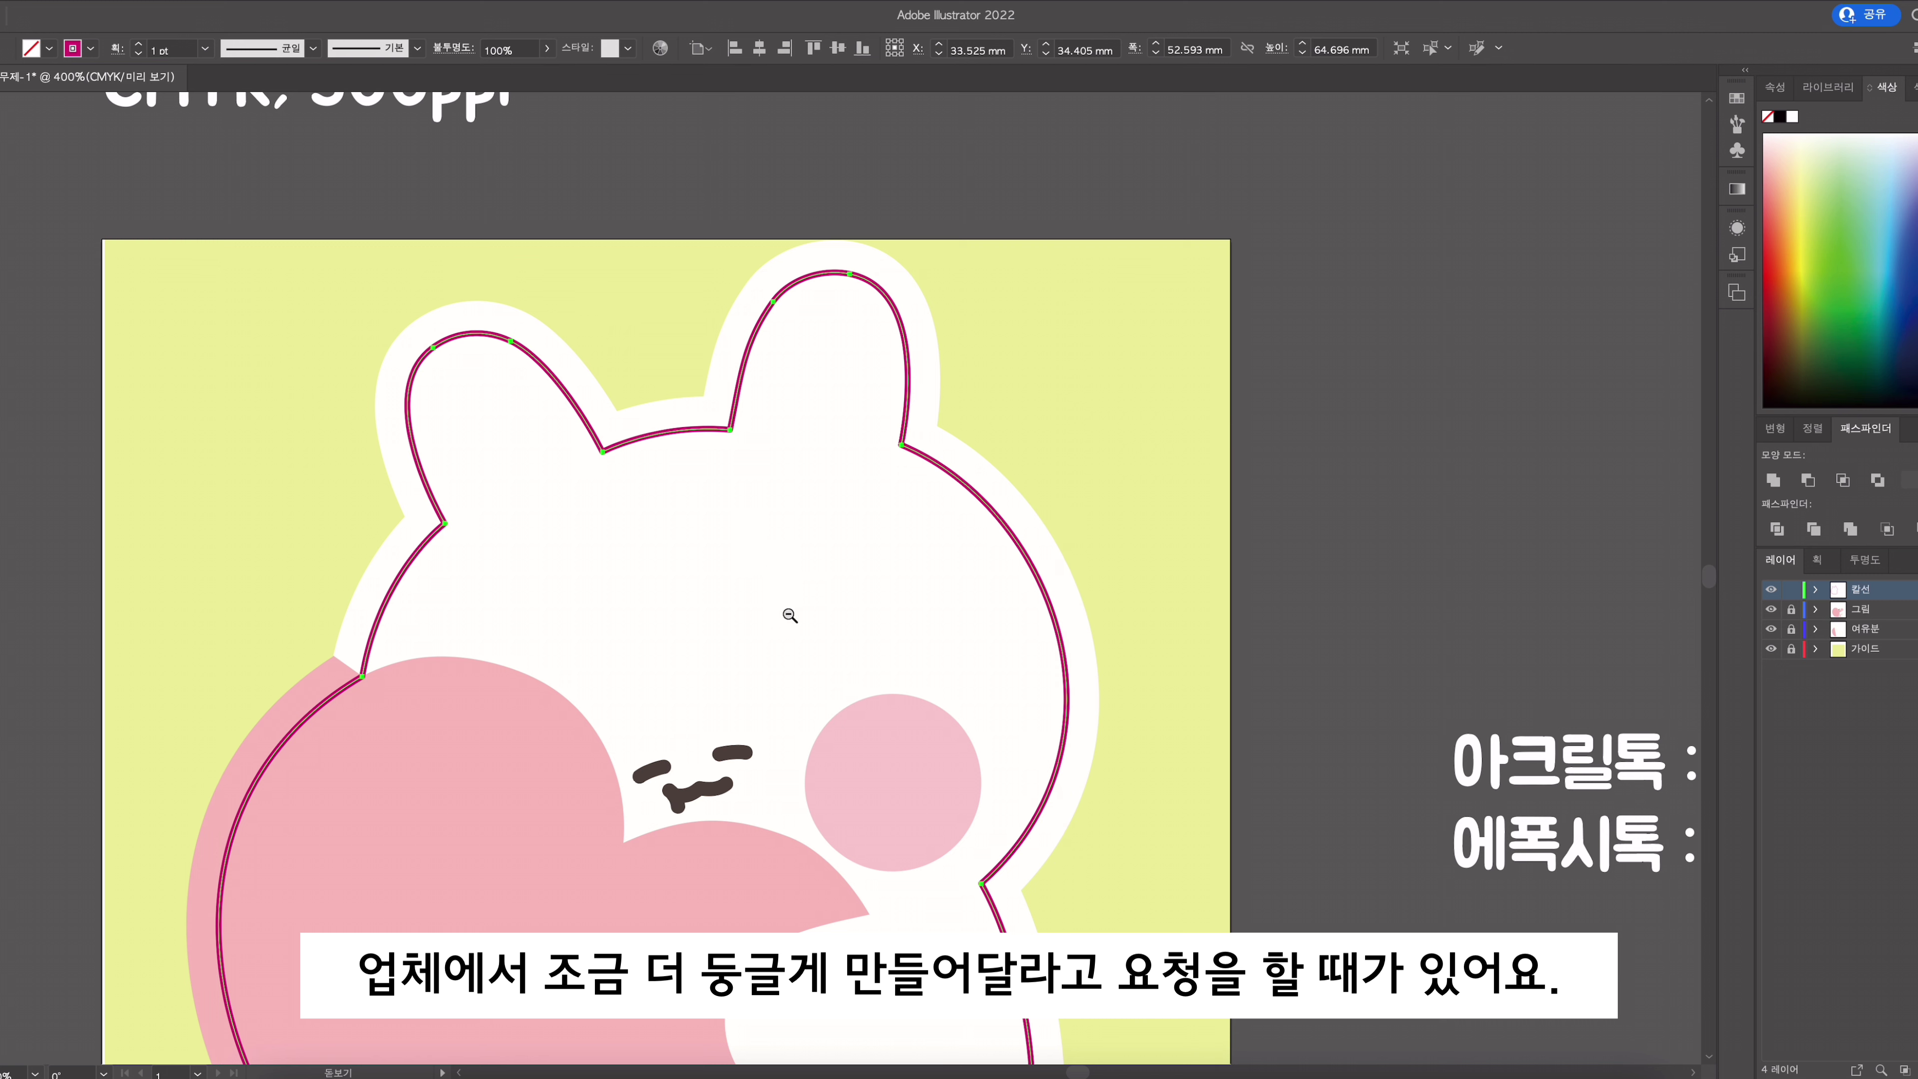
left_click(791, 635, "alt+super")
left_click(790, 635, "alt+super")
scroll(1036, 436, "up", 5)
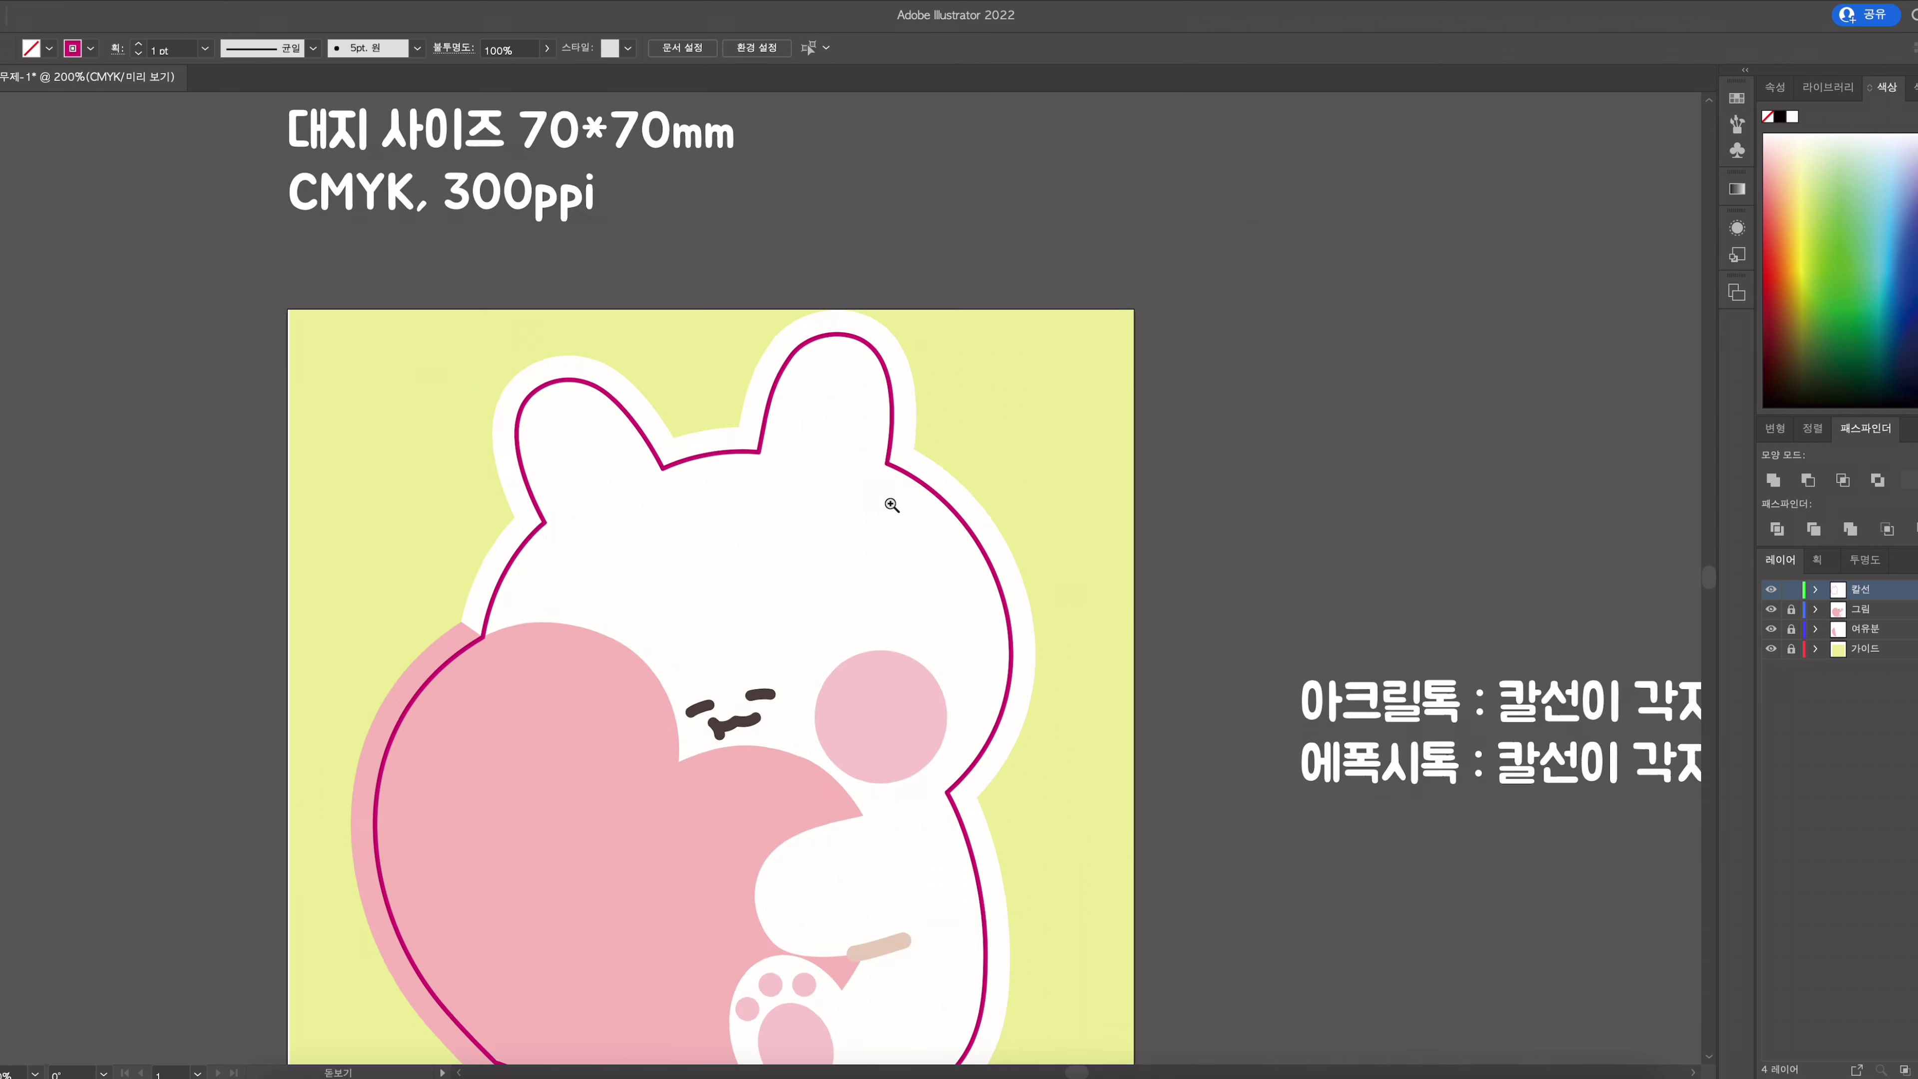
Step: Show the cut line's live corner controls with the Direct Selection tool, and hide them again with the Selection tool
key("a")
mouse_move(846, 485)
left_mouse_down()
mouse_move(893, 458)
mouse_move(873, 599)
mouse_move(858, 460)
left_mouse_up()
left_click(1034, 456)
key("v")
key("a")
left_click(840, 601, "alt+super")
left_click(853, 522)
key("v")
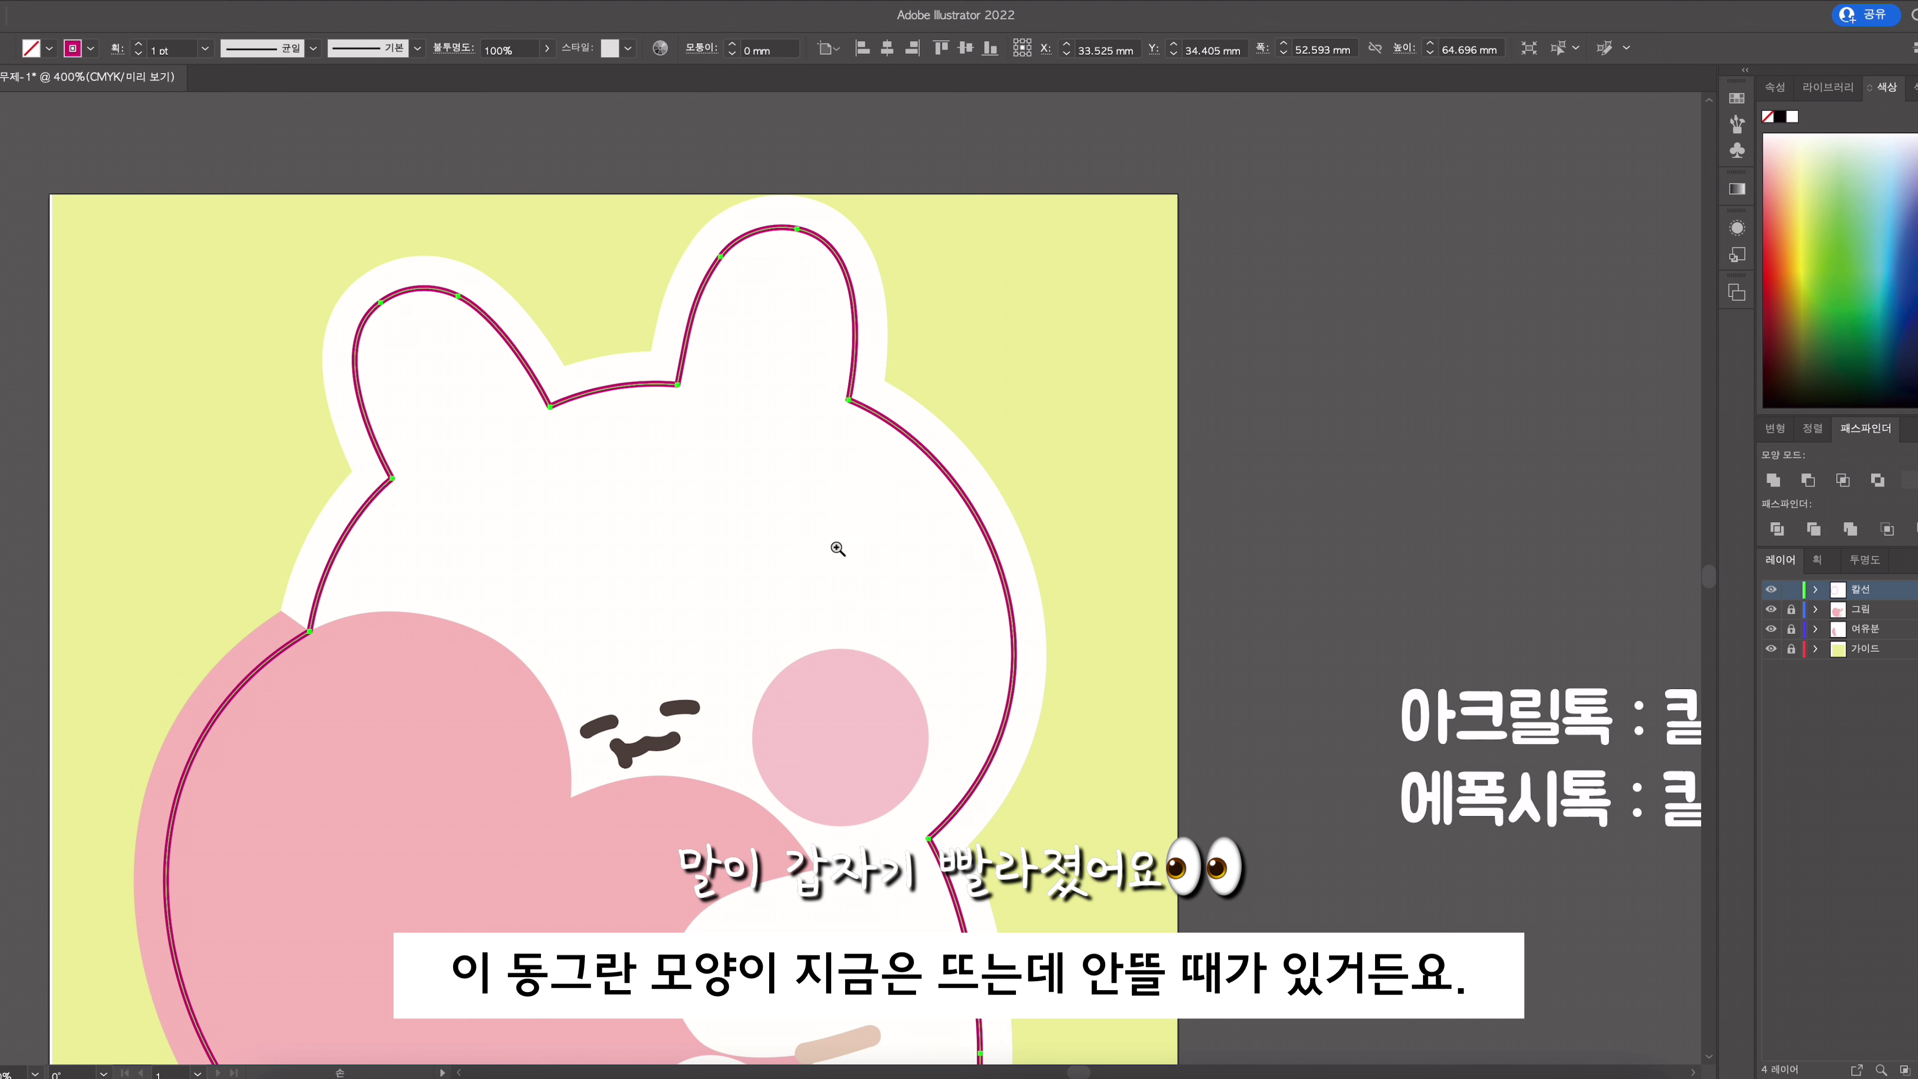
Step: Unlock the 그림 and 여유분 layers and duplicate the rabbit drawing, margin and cut line as a backup left of the artboard
key("ctrl+minus")
left_click_drag(871, 546, 1017, 426)
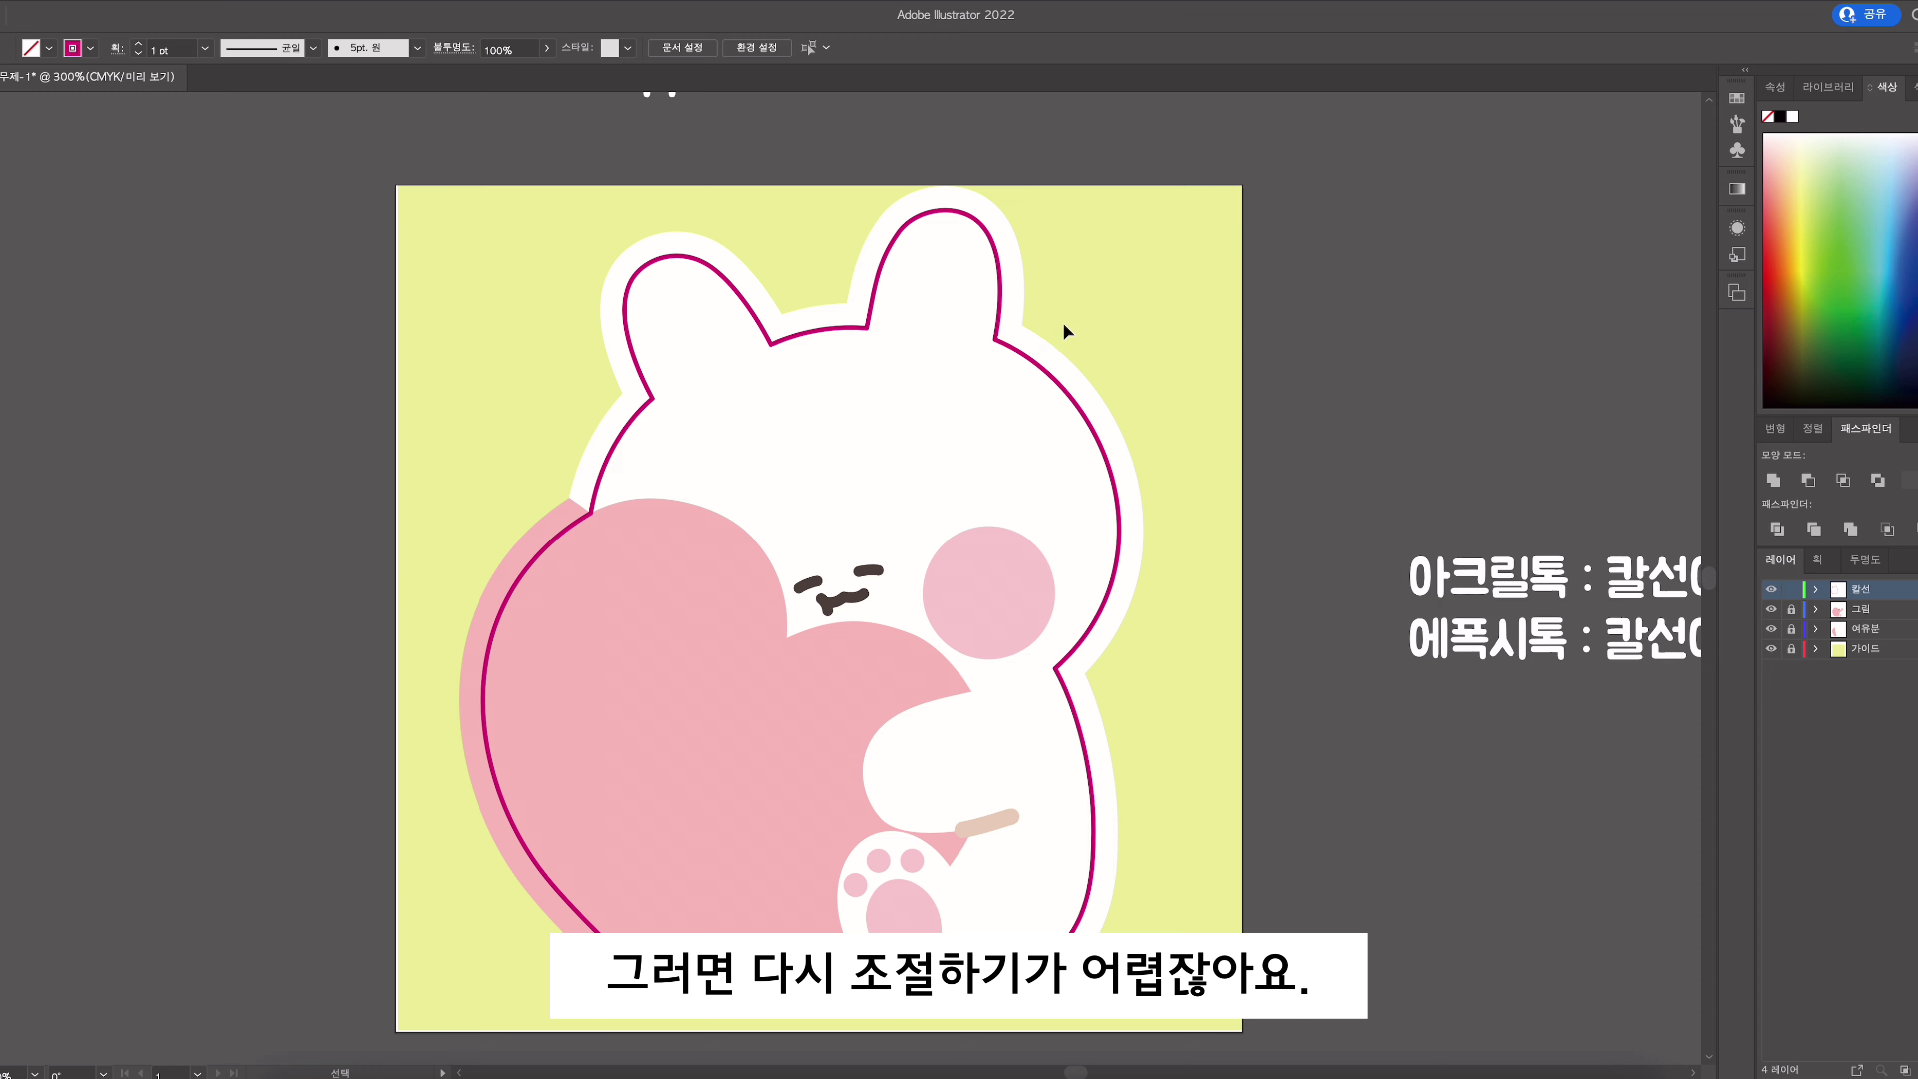
left_click_drag(1790, 610, 1787, 631)
left_click_drag(912, 538, 905, 538)
left_click_drag(1158, 438, 347, 473)
left_click(348, 473)
Step: Inspect the paths of the artboard's cut line and its backup copy, and select the anchor point at the left ear's inner base
left_click(1173, 381)
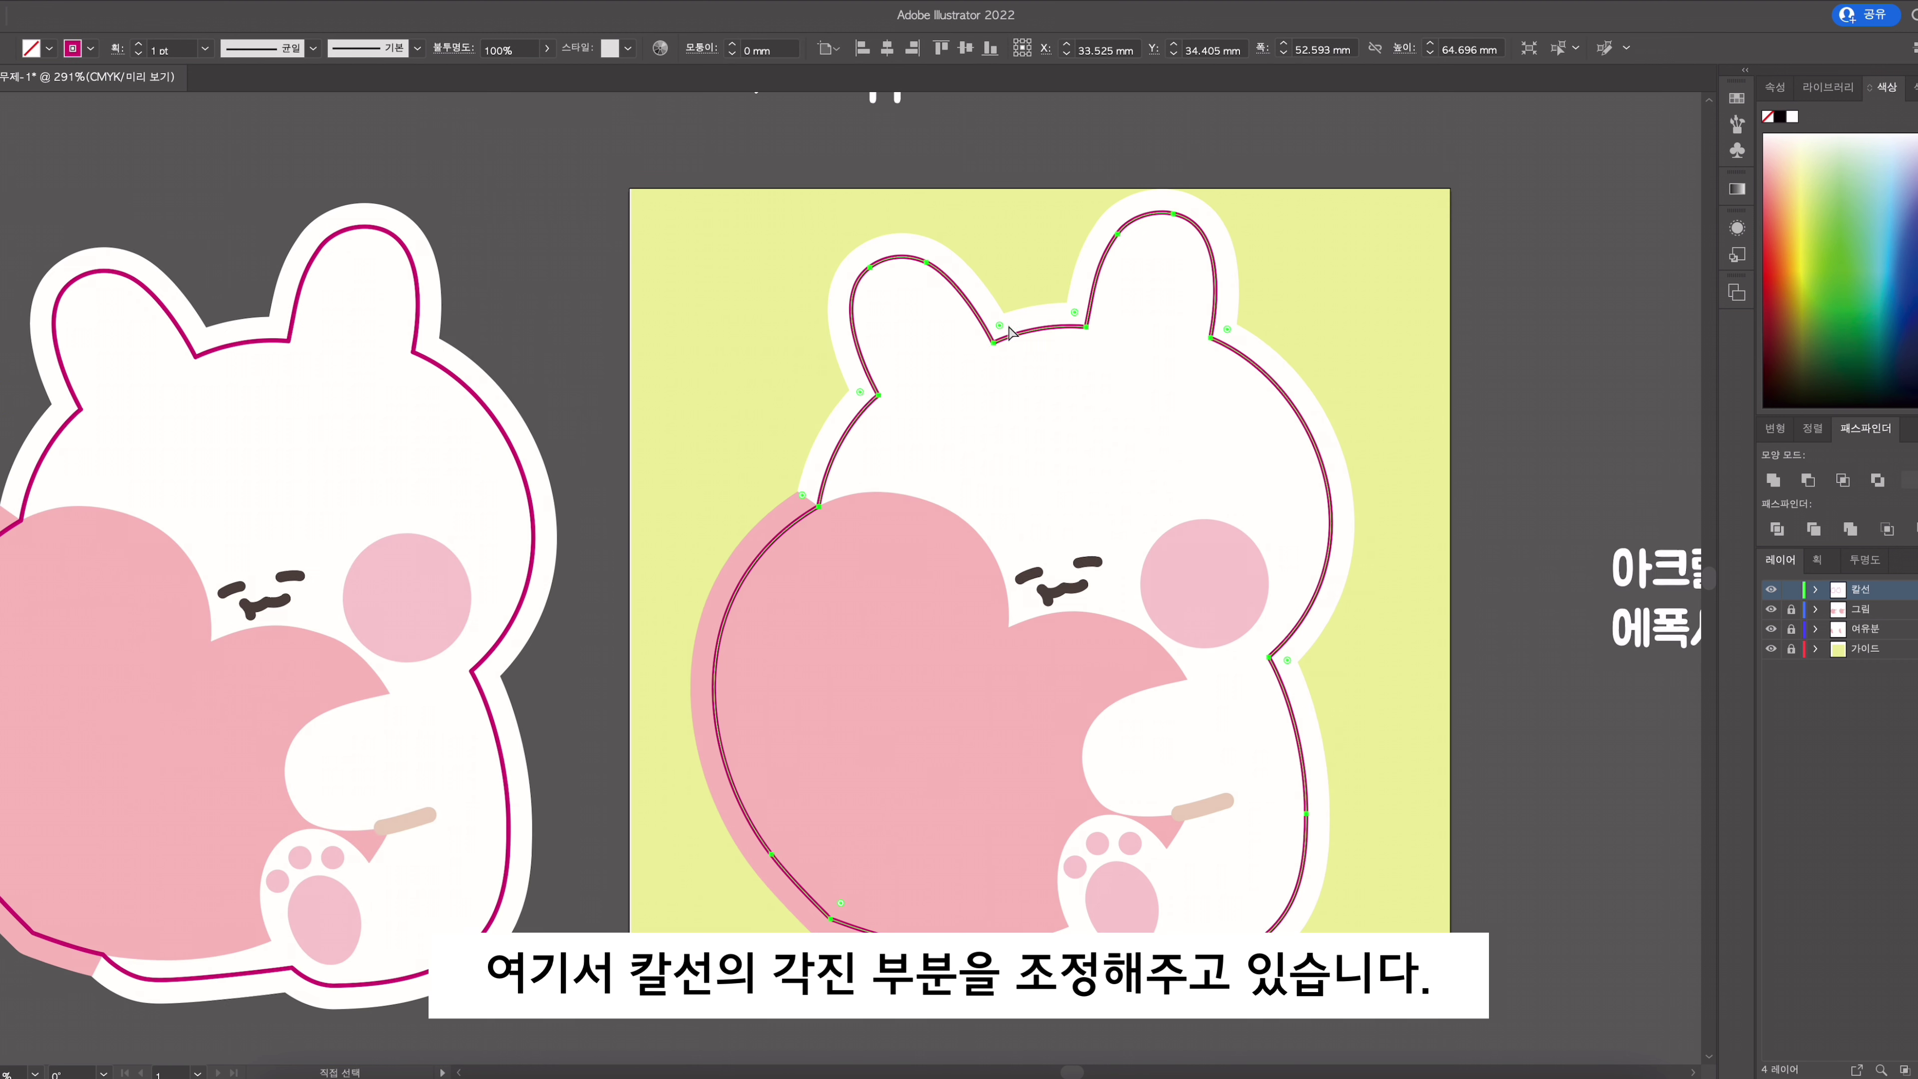
key("space")
left_click_drag(851, 442, 925, 432)
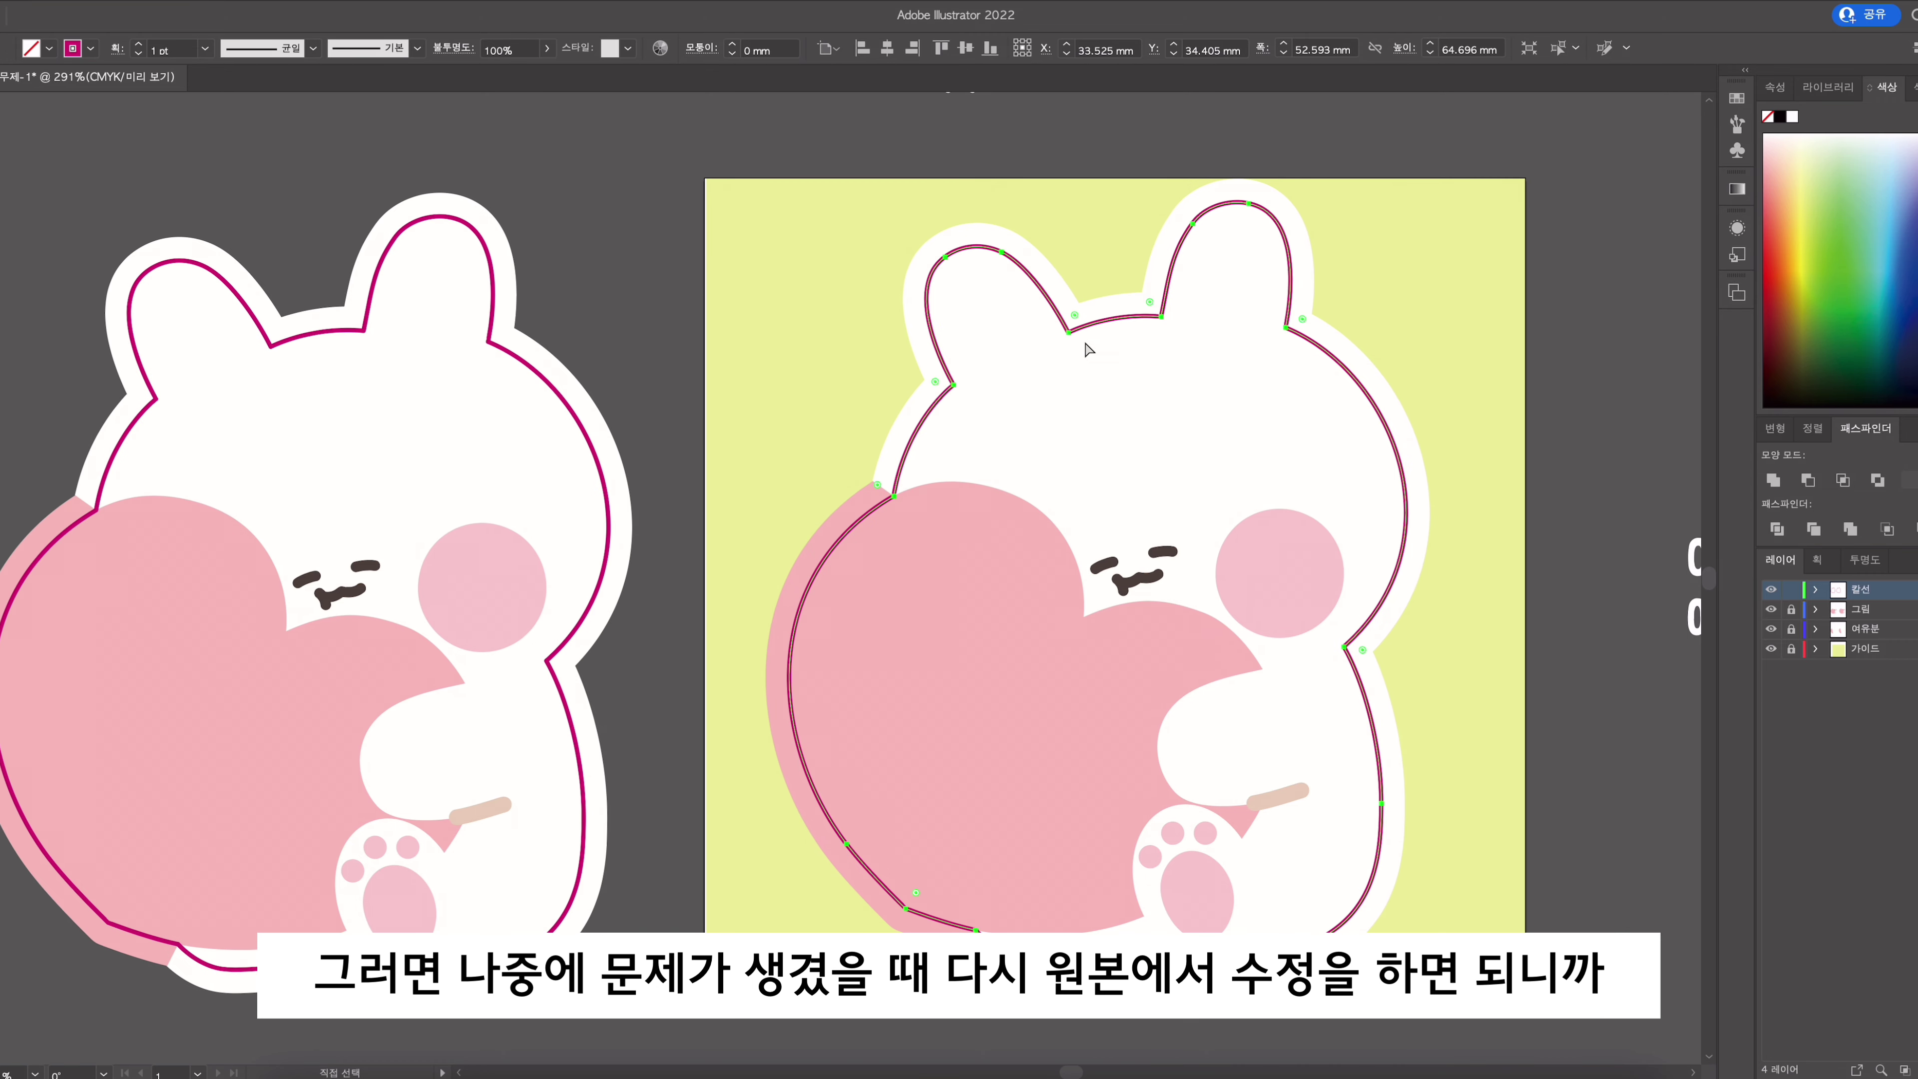
left_click(598, 454)
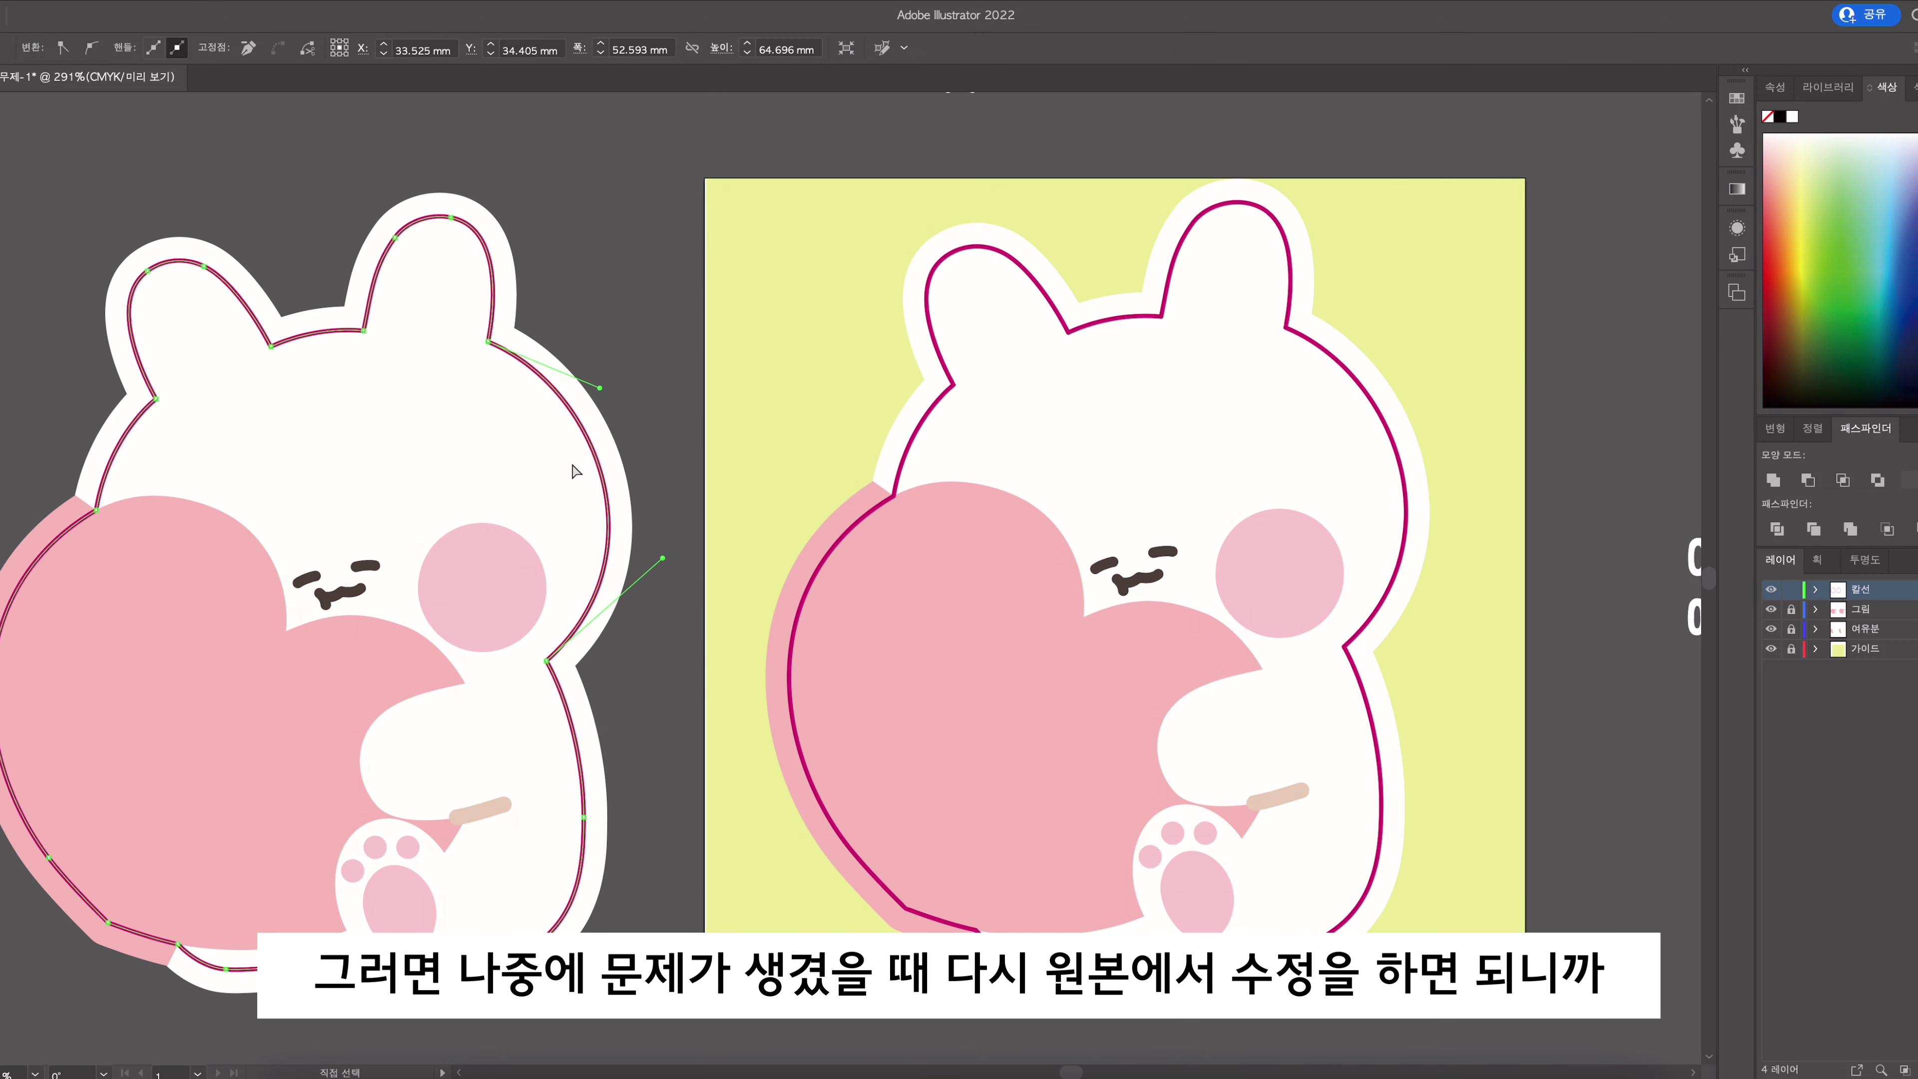
left_click(1068, 330)
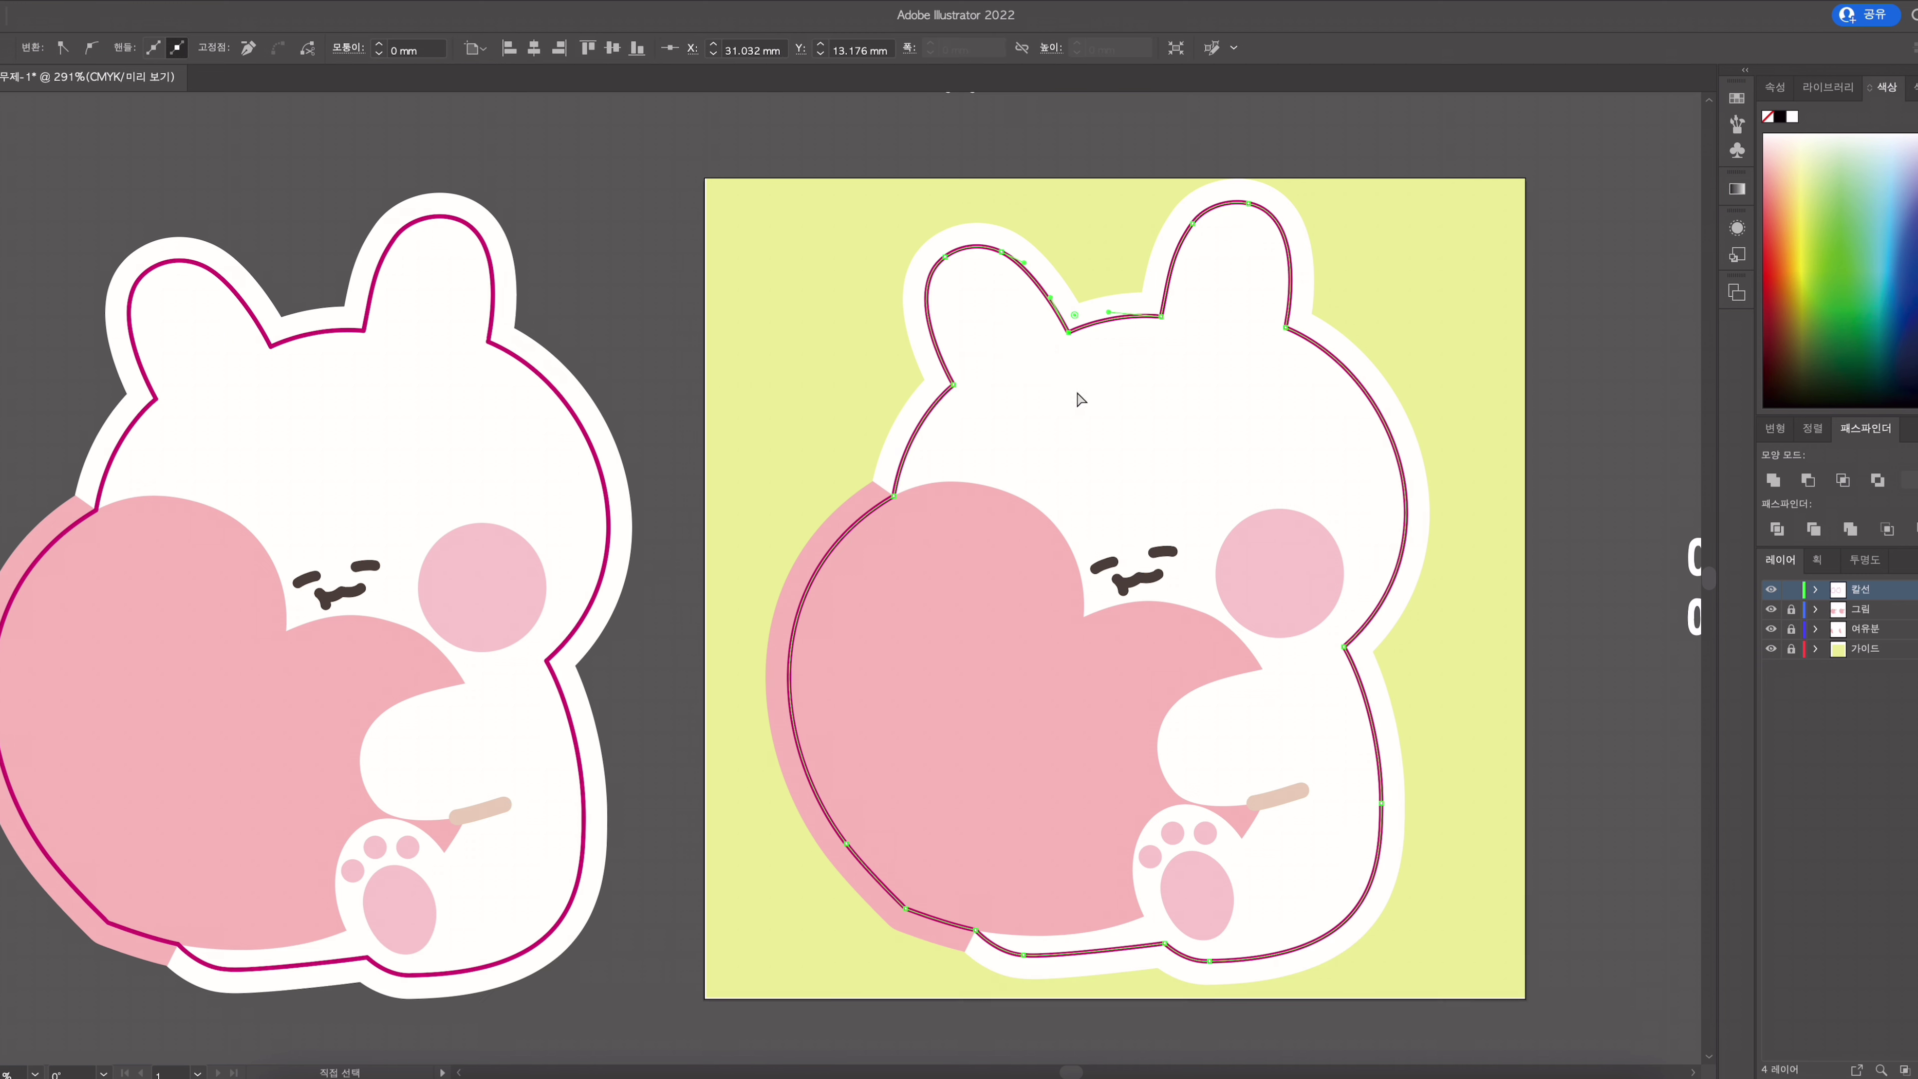
Step: Select the entire cut line on the artboard and display its live corner controls with the Direct Selection tool
key("z")
left_click(991, 458, "alt")
key("super+space")
left_click_drag(914, 557, 839, 535)
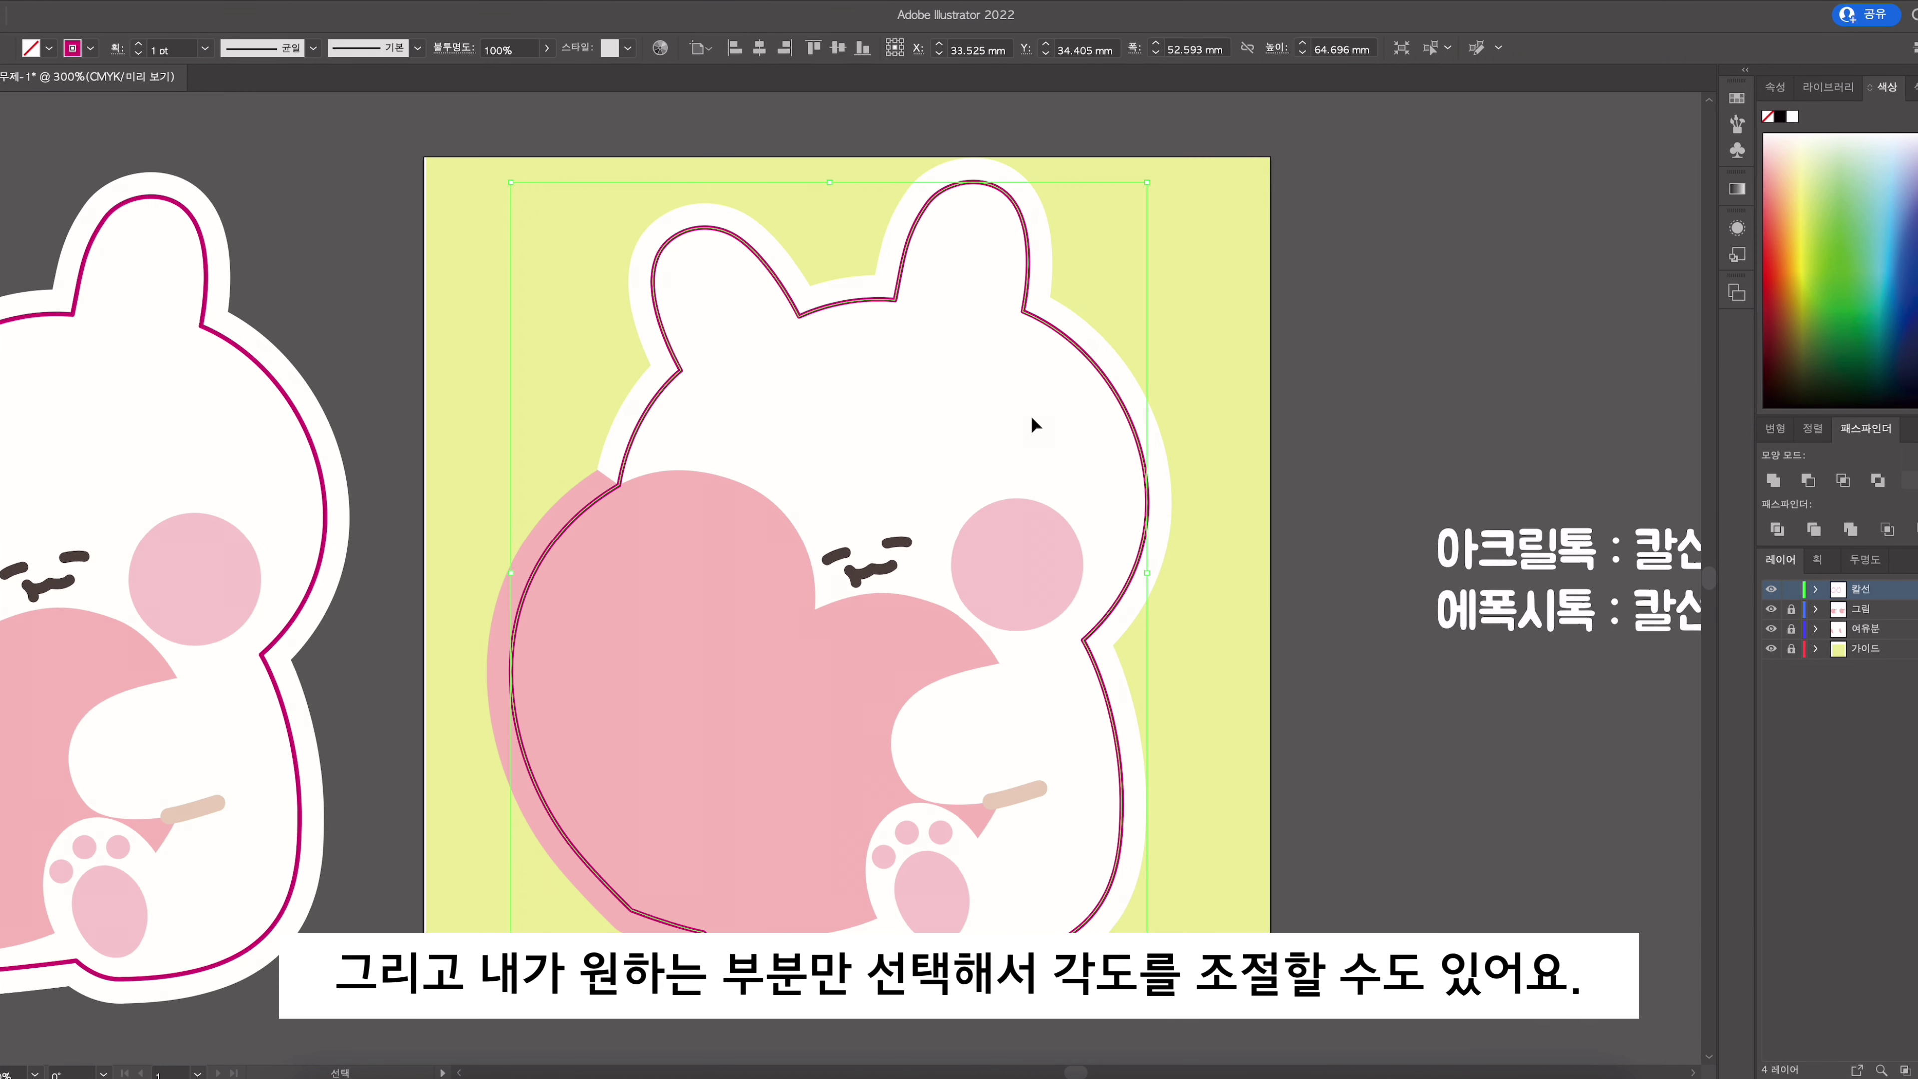
key("a")
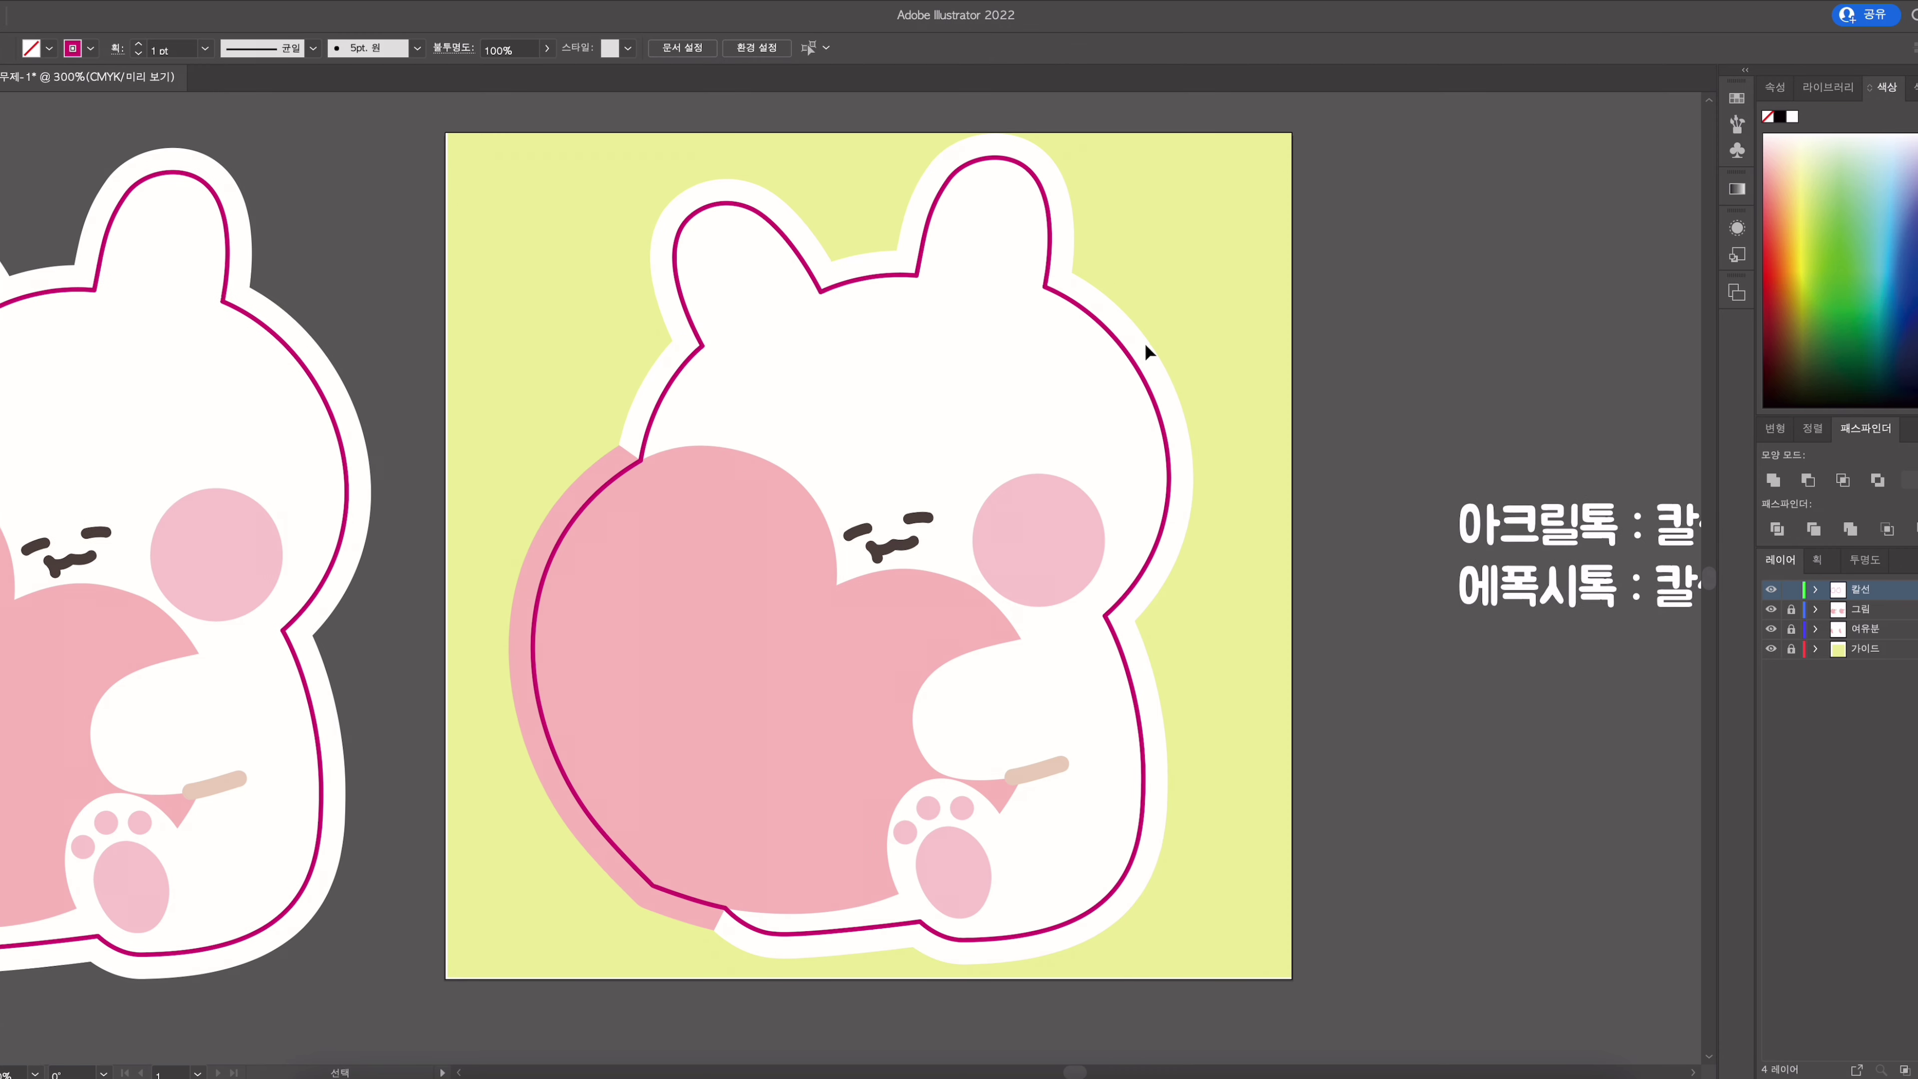
left_click_drag(1184, 311, 1031, 467)
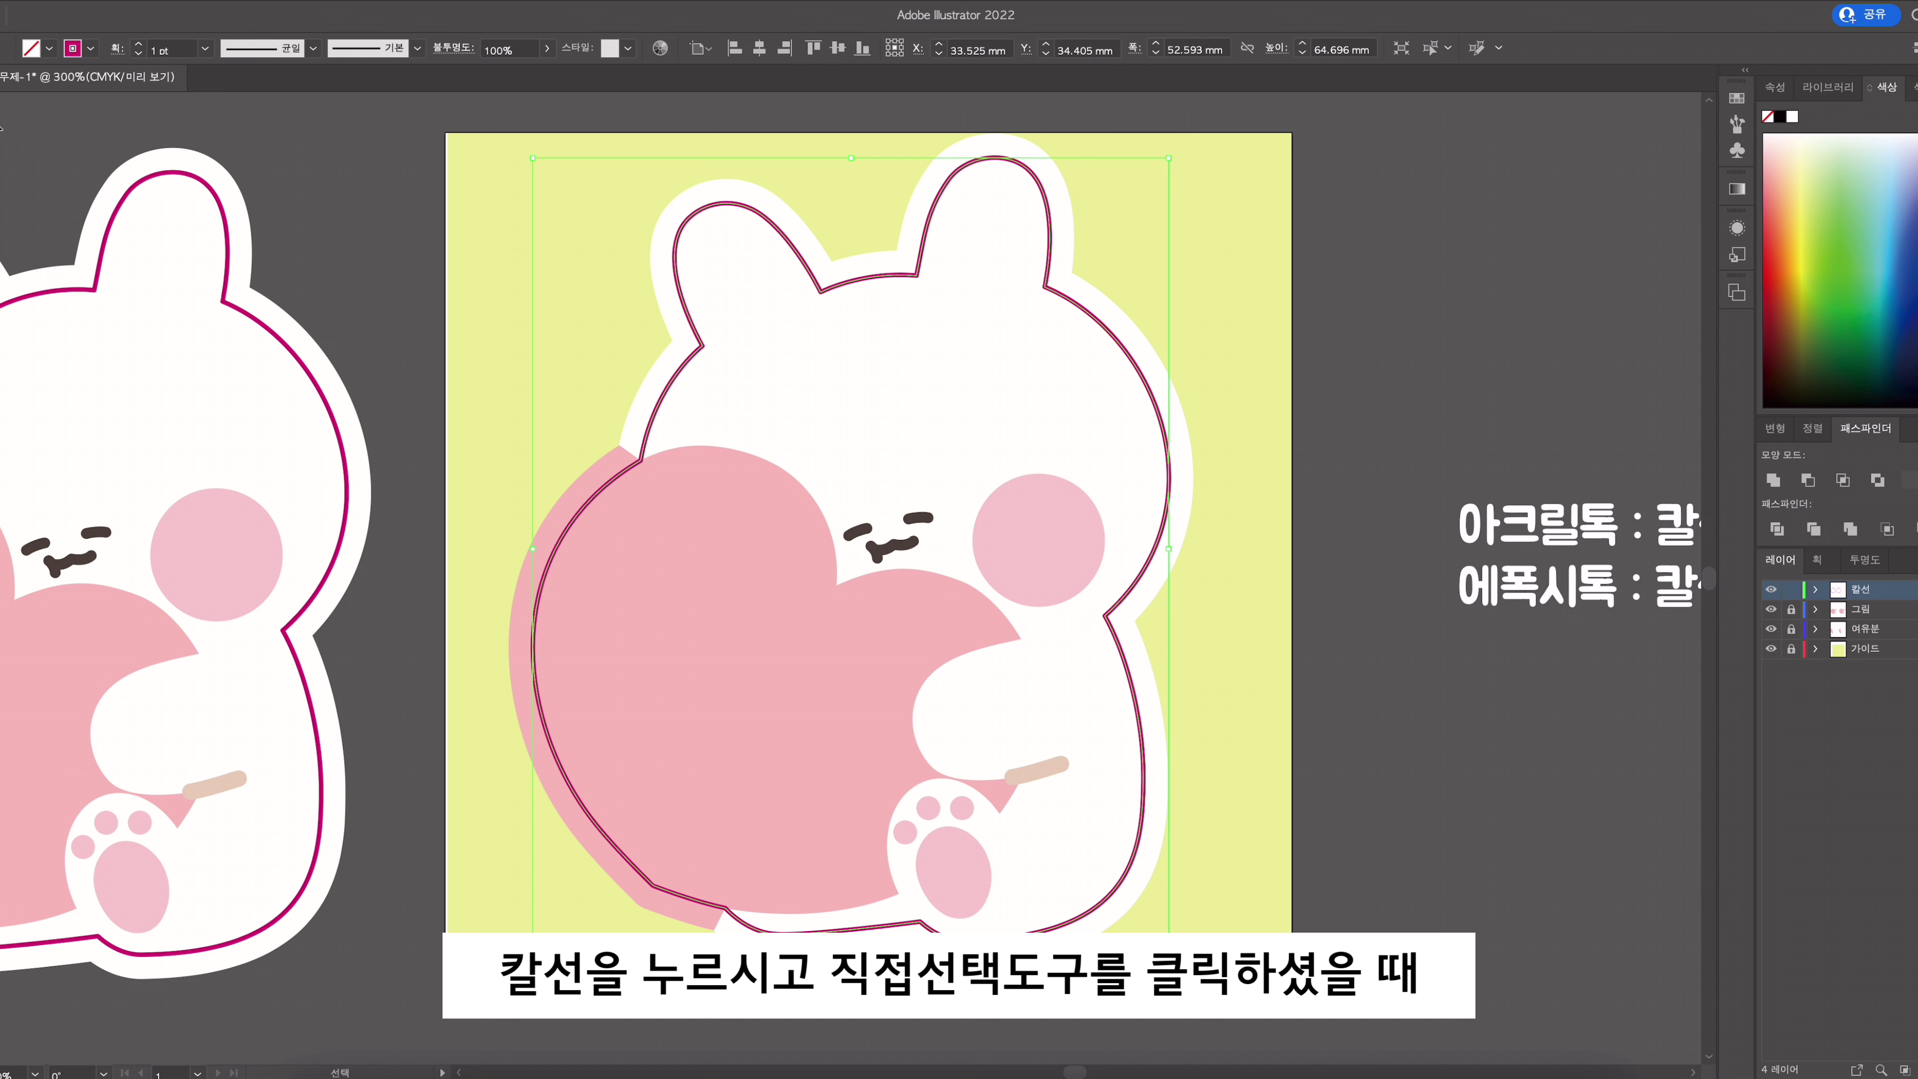
key("a")
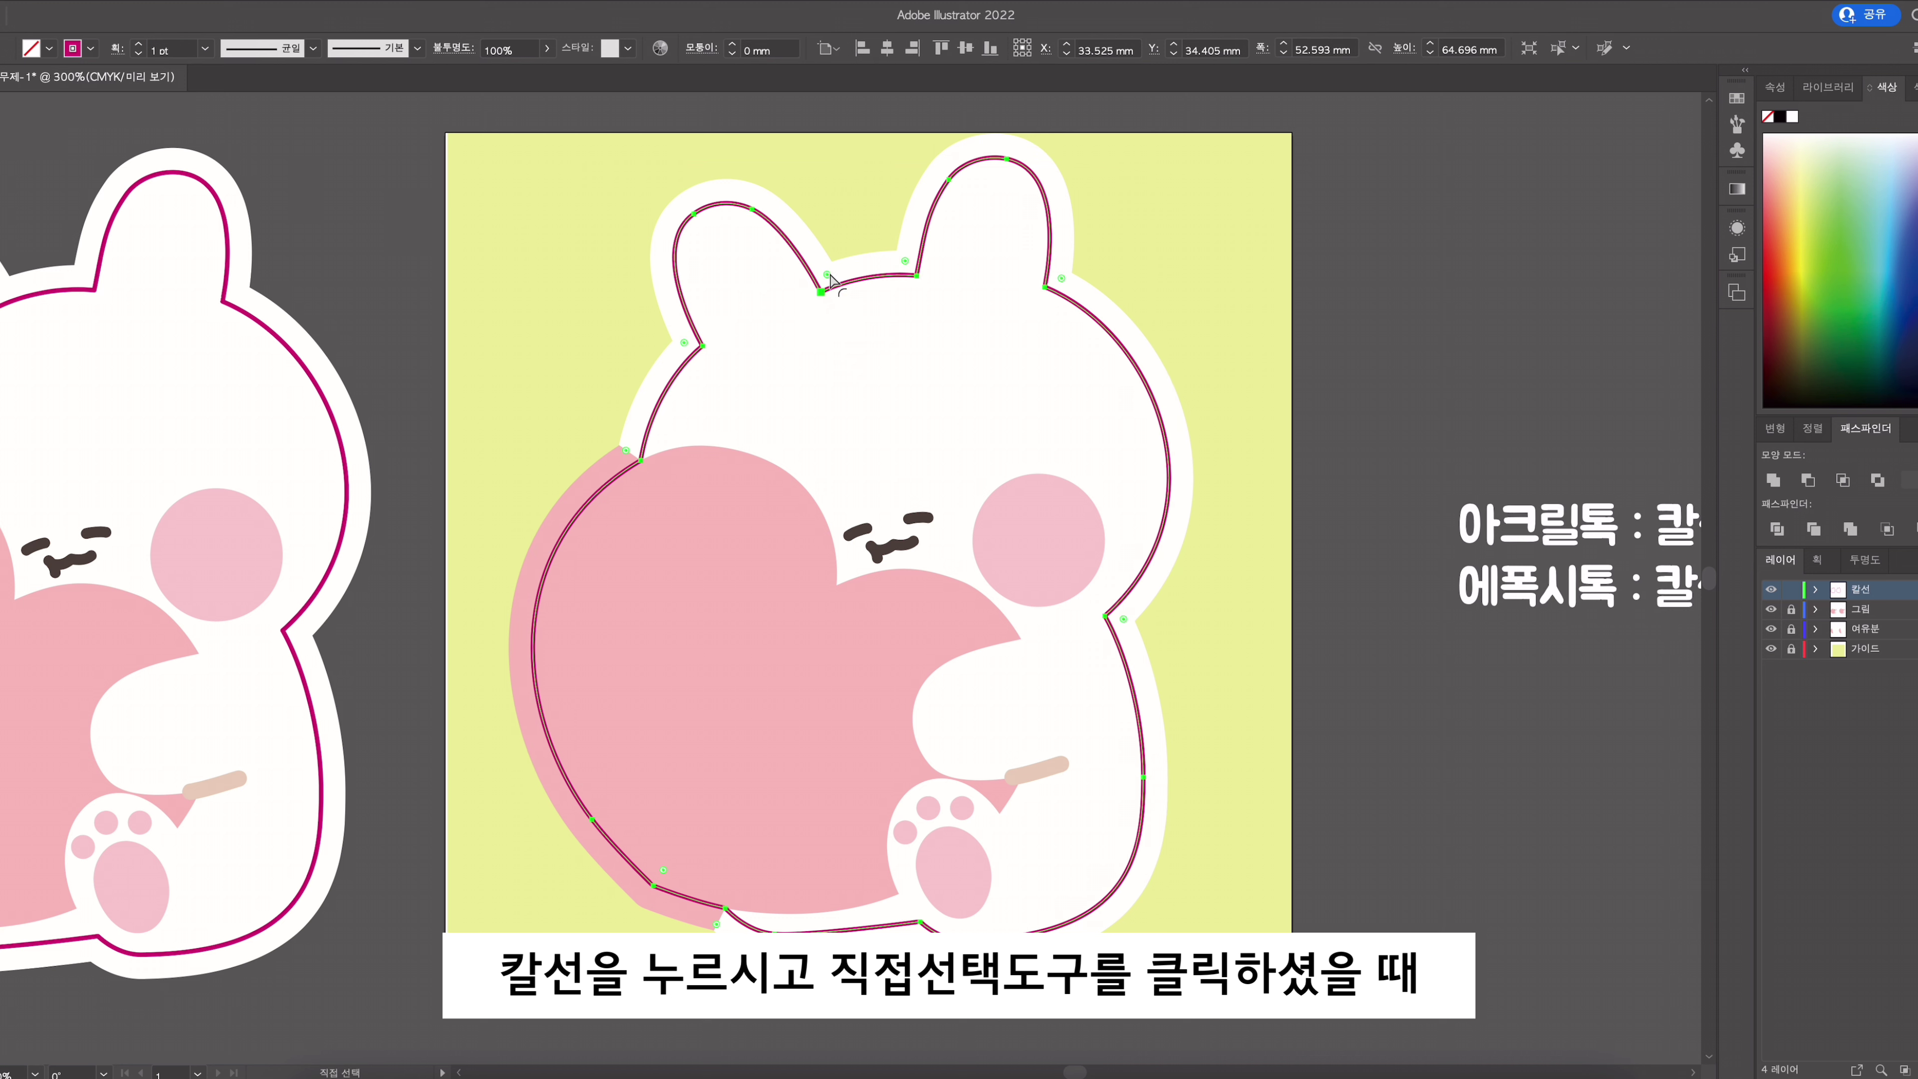
Step: Try rounding only the cut line's corner at the left ear's inner base, return its radius to 0 mm, and deselect the path
left_click_drag(830, 280, 825, 329)
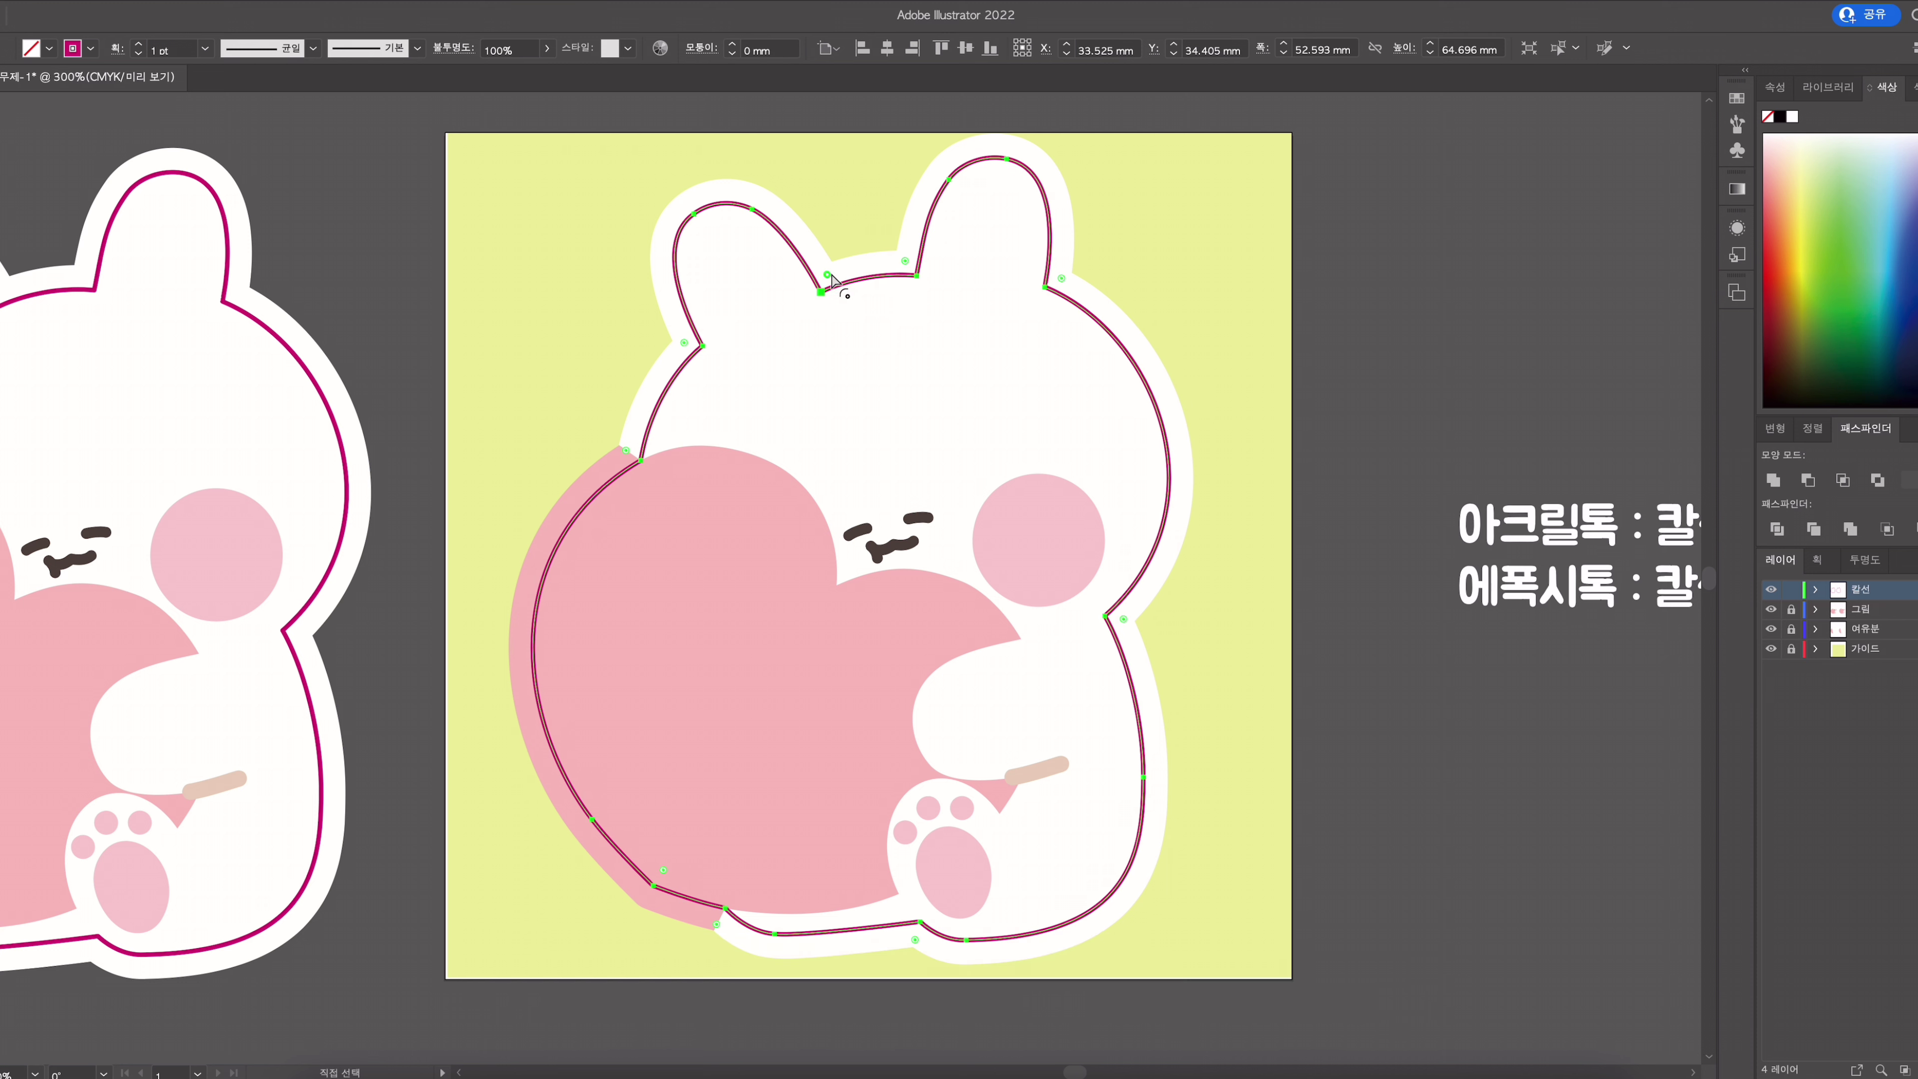
mouse_move(832, 278)
left_mouse_down()
mouse_move(843, 252)
mouse_move(817, 313)
left_mouse_up()
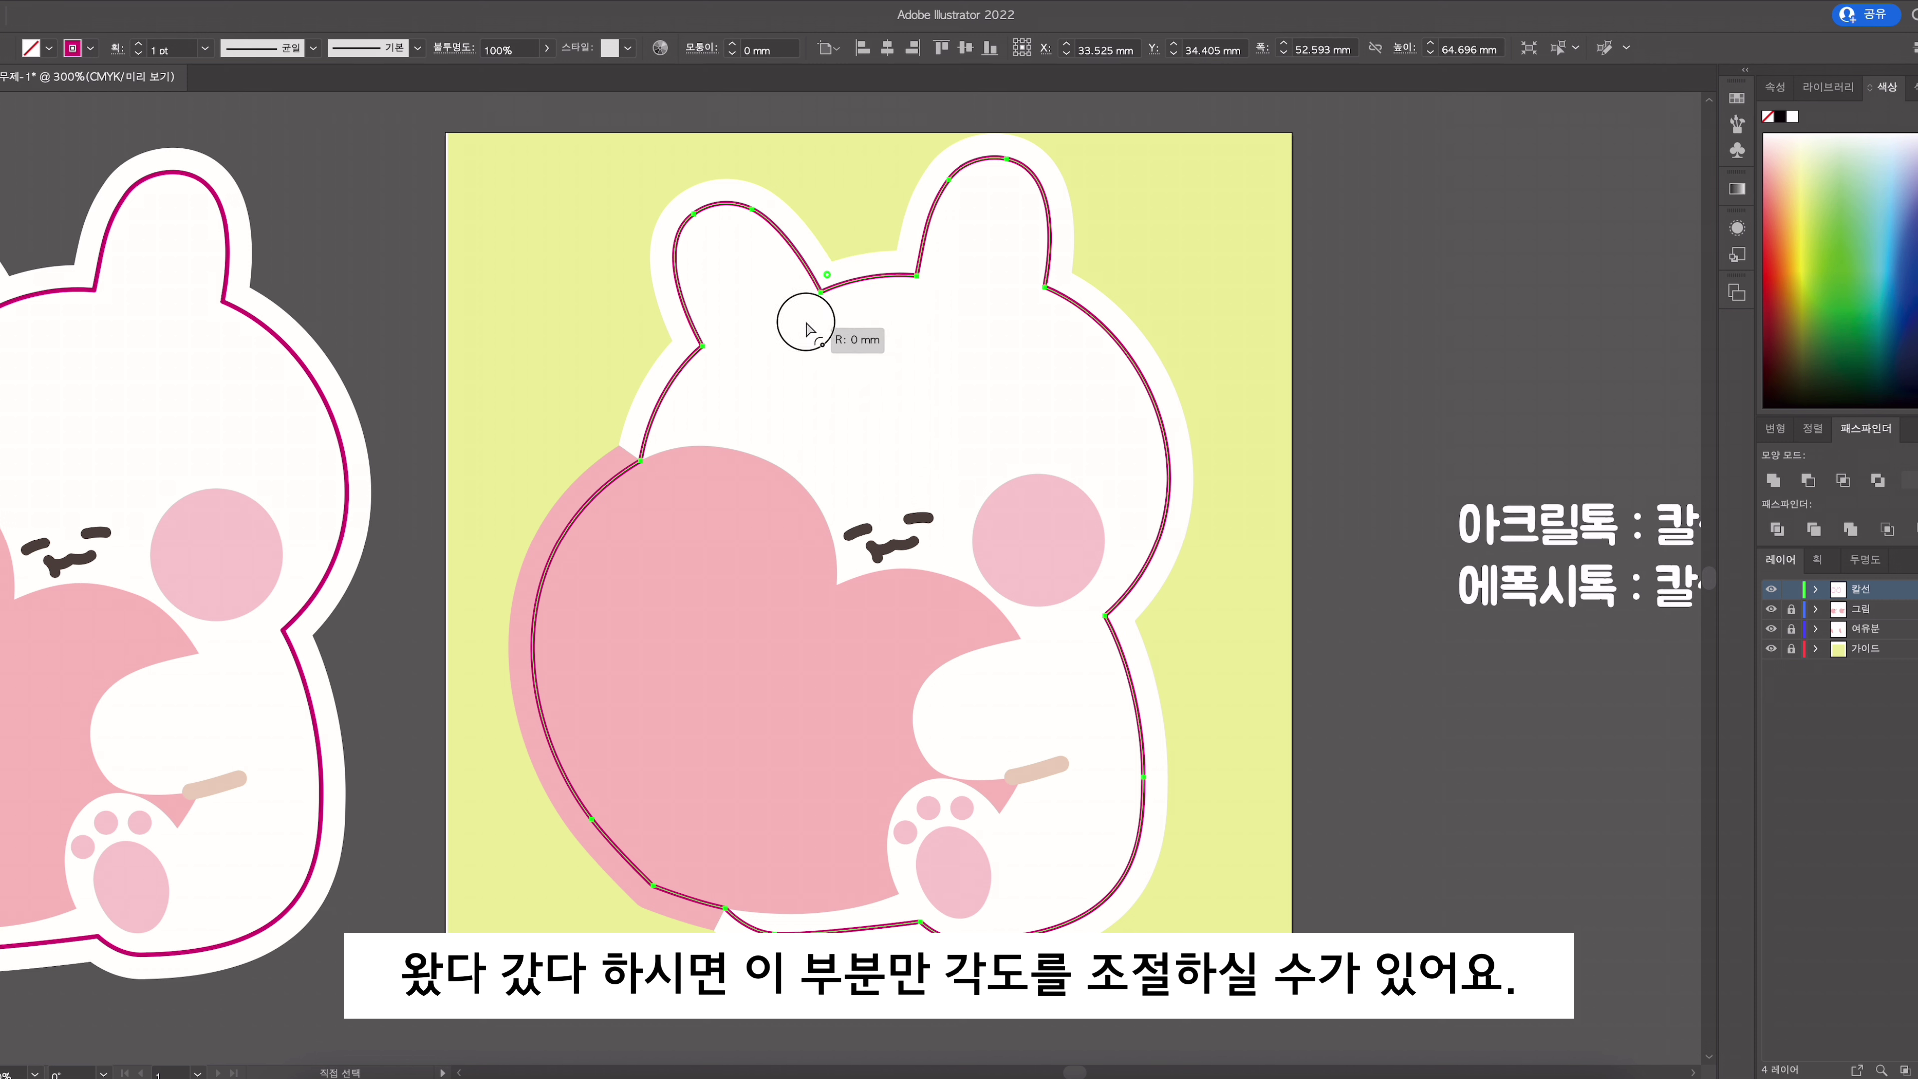
left_click_drag(807, 310, 856, 213)
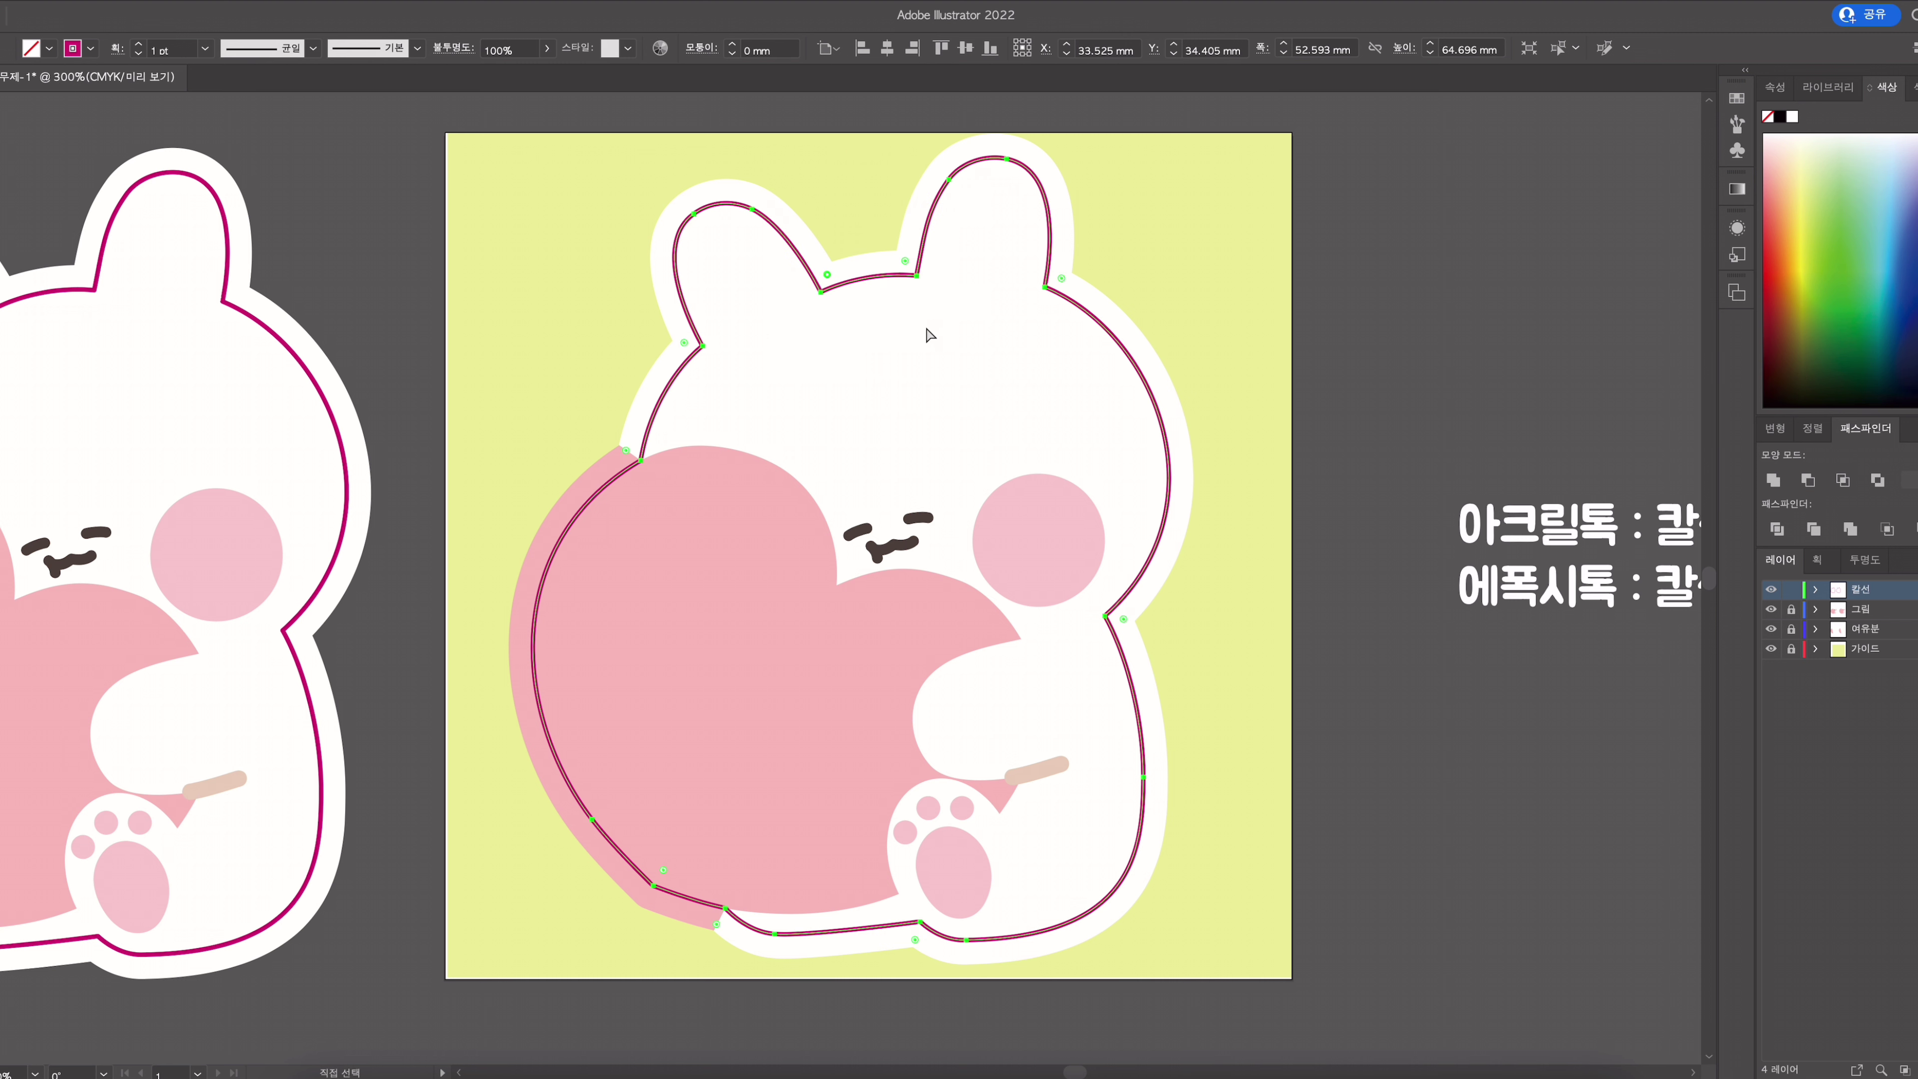
left_click(882, 480)
key("ctrl+minus")
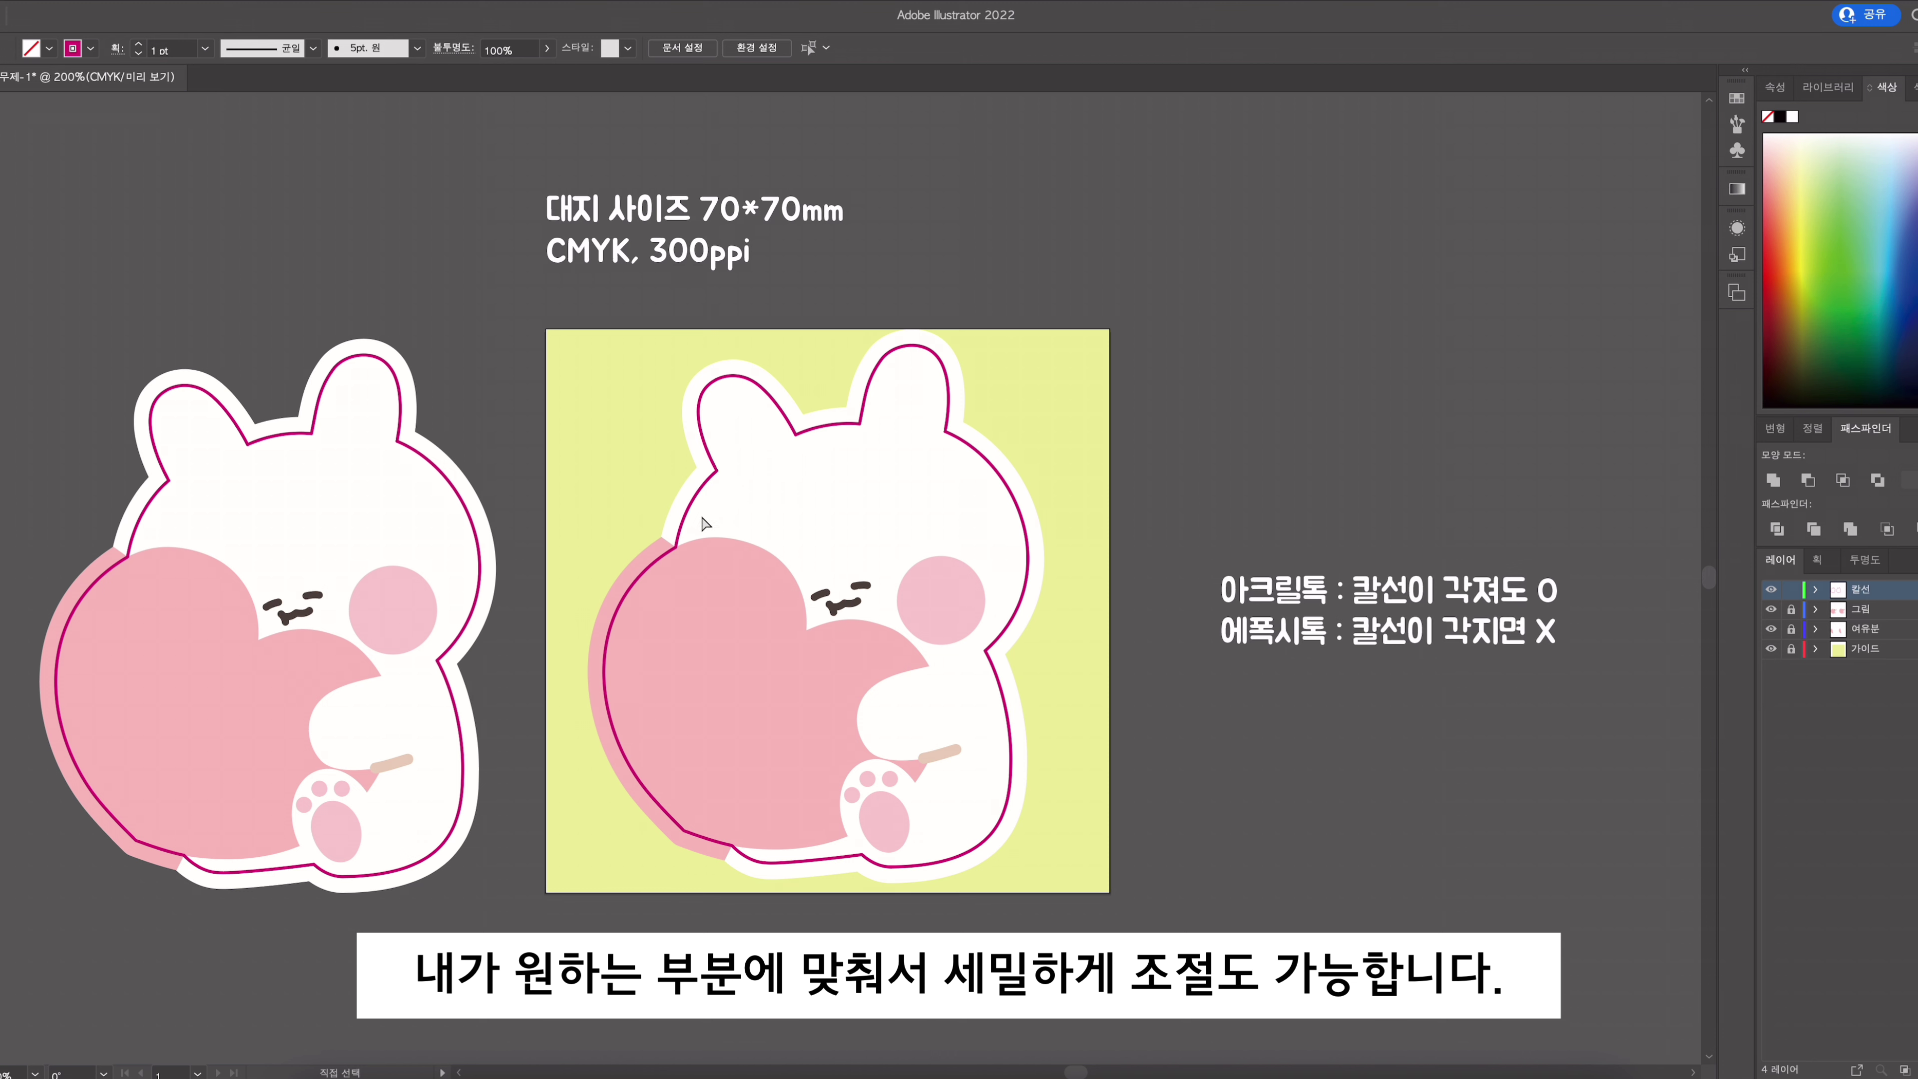
left_click_drag(799, 496, 783, 490)
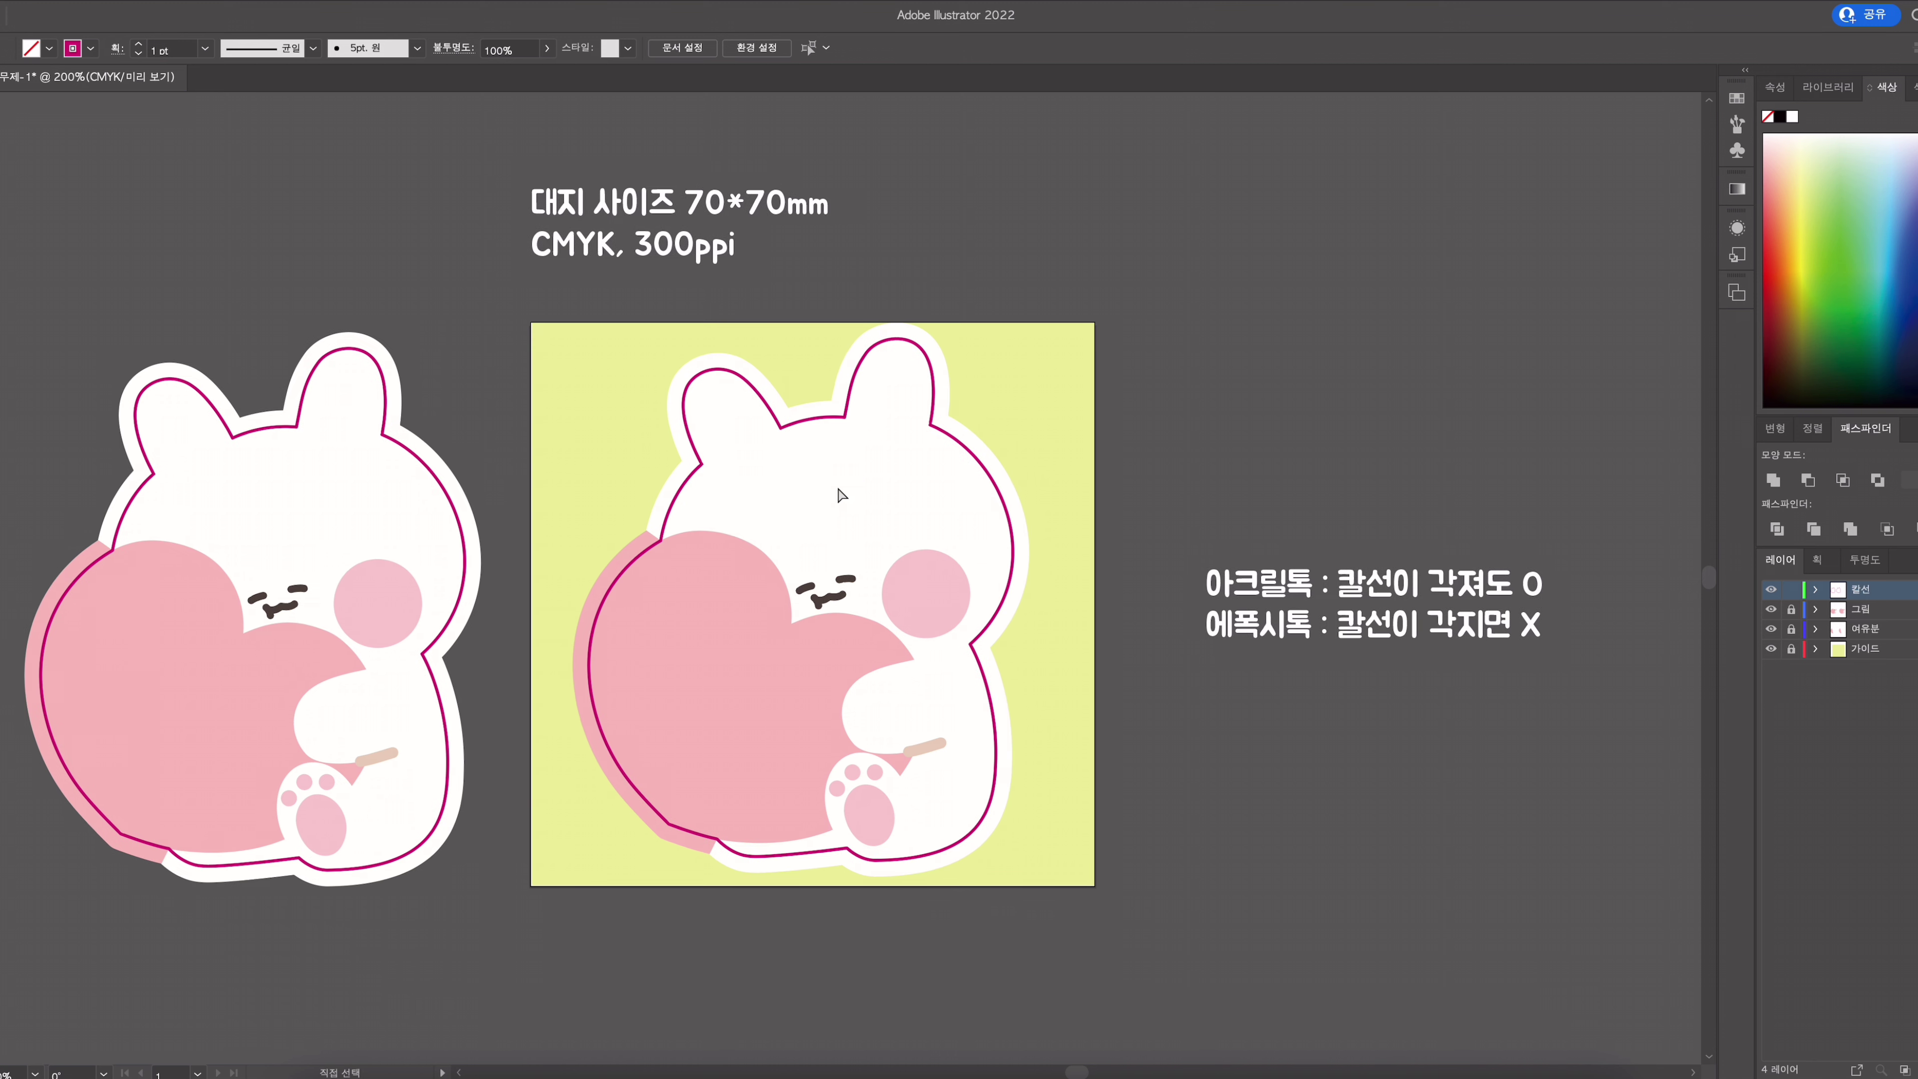